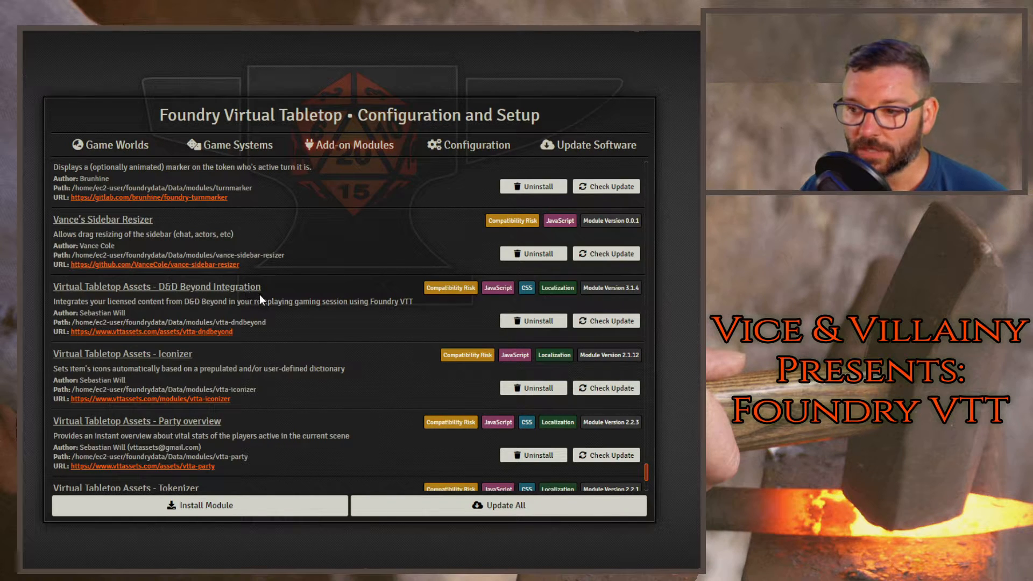
- Check the Virtual Tabletop Assets - Iconizer module for an update in the installed add-on modules
scroll(276, 363, "down", 2)
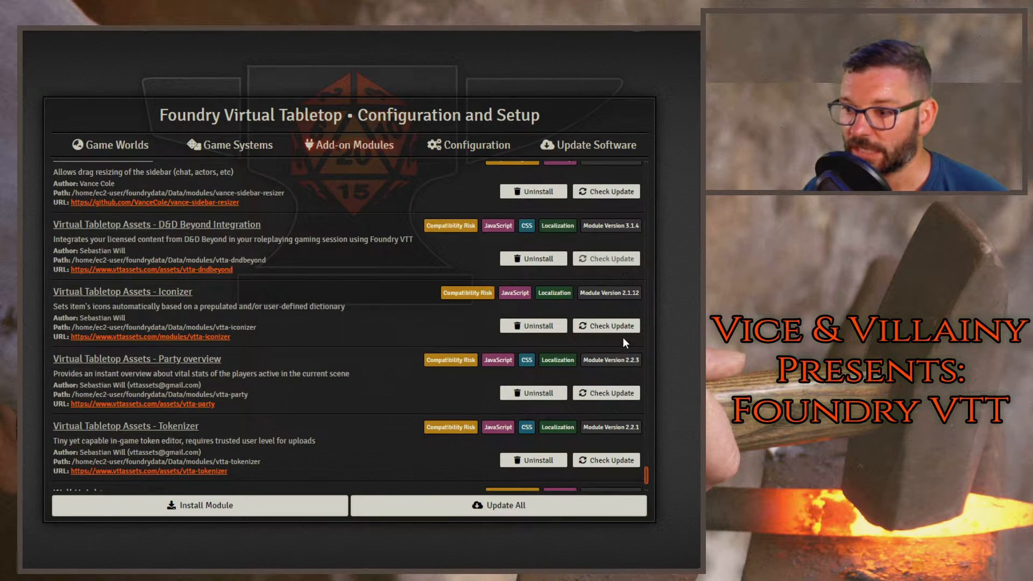
left_click(610, 326)
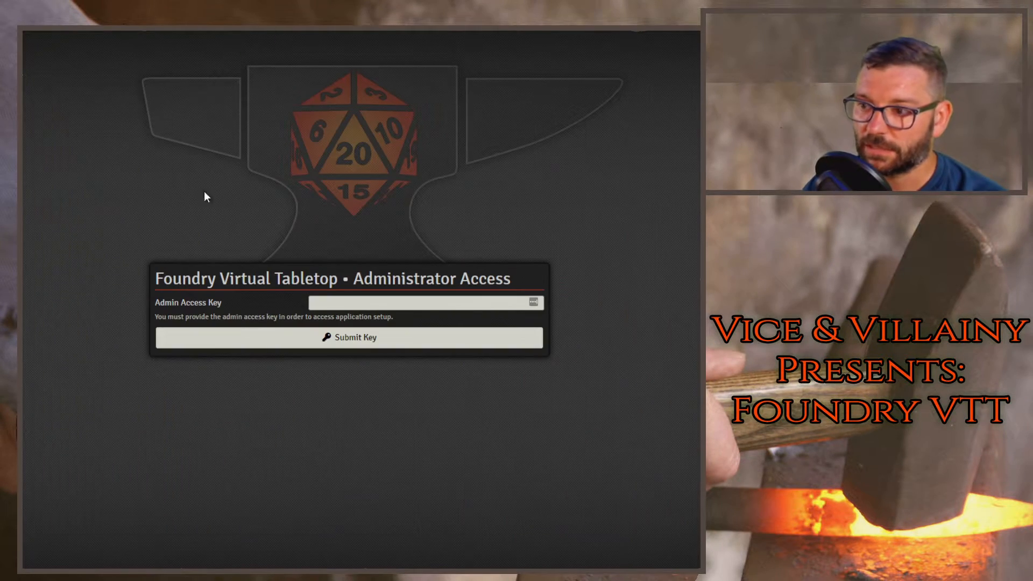
- Enter the admin access key and submit it to reach the configuration and setup page
left_click(332, 304)
type("••••")
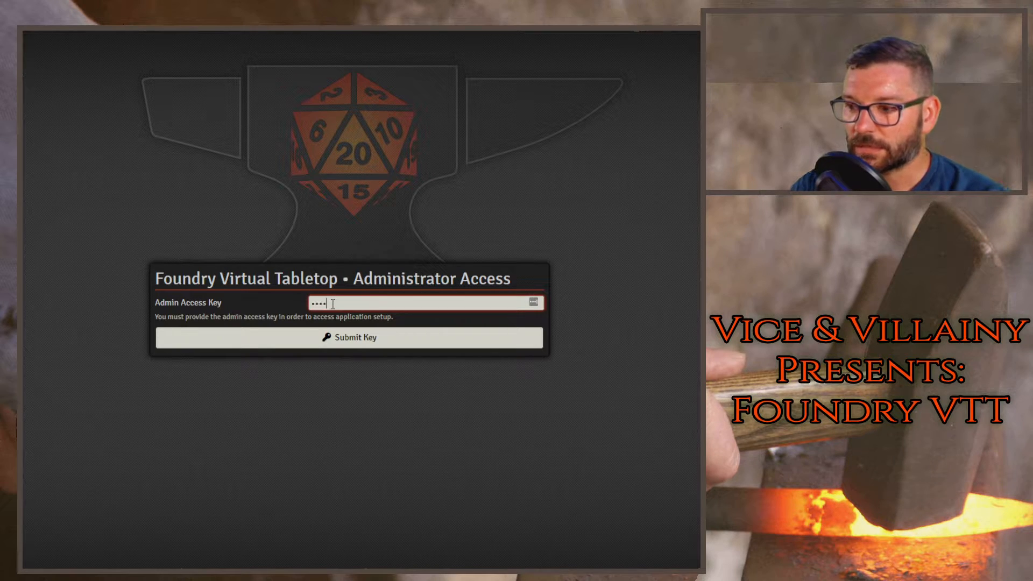
key("Return")
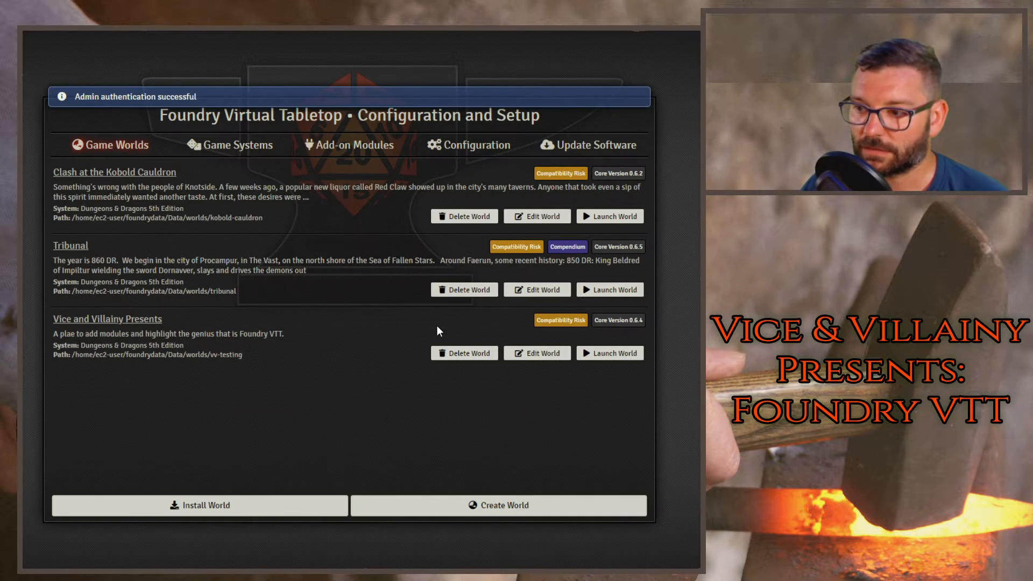
- Check the installed Virtual Tabletop Assets modules Tokenizer, Iconizer and D&D Beyond Integration for updates
left_click(350, 146)
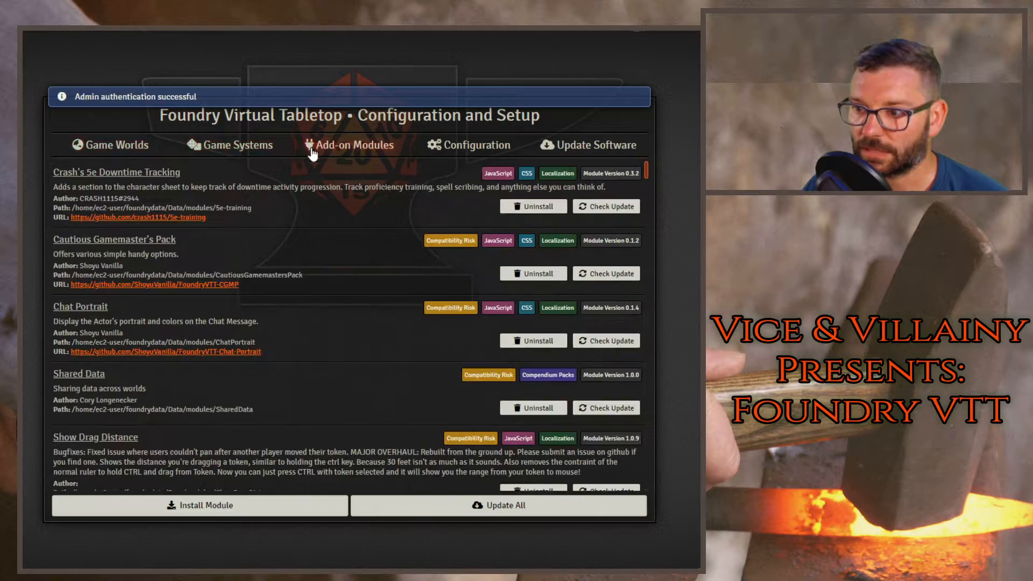
scroll(430, 285, "down", 5)
left_click_drag(651, 245, 641, 505)
scroll(395, 421, "up", 2)
left_click(631, 462)
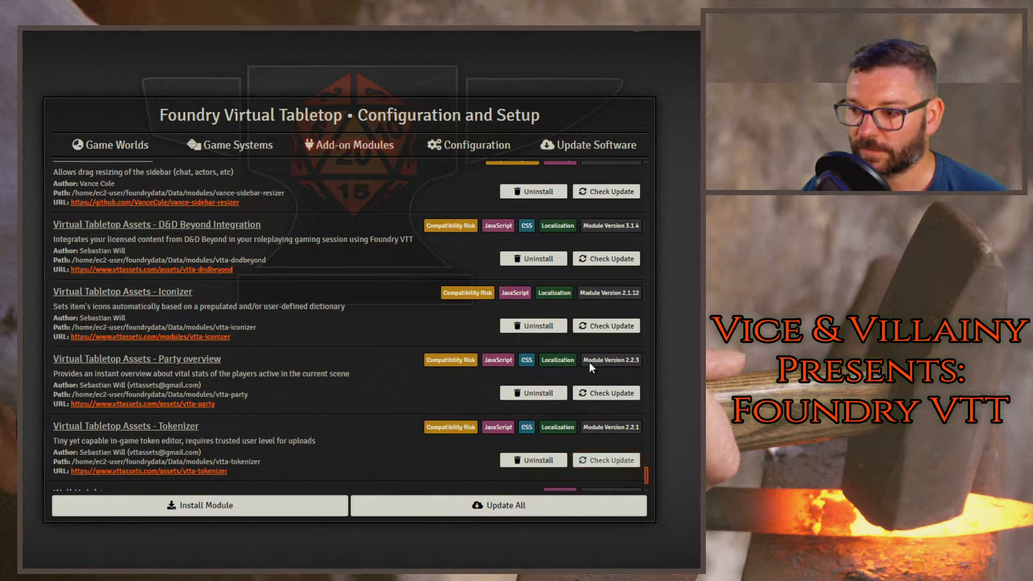
left_click(634, 326)
left_click(610, 259)
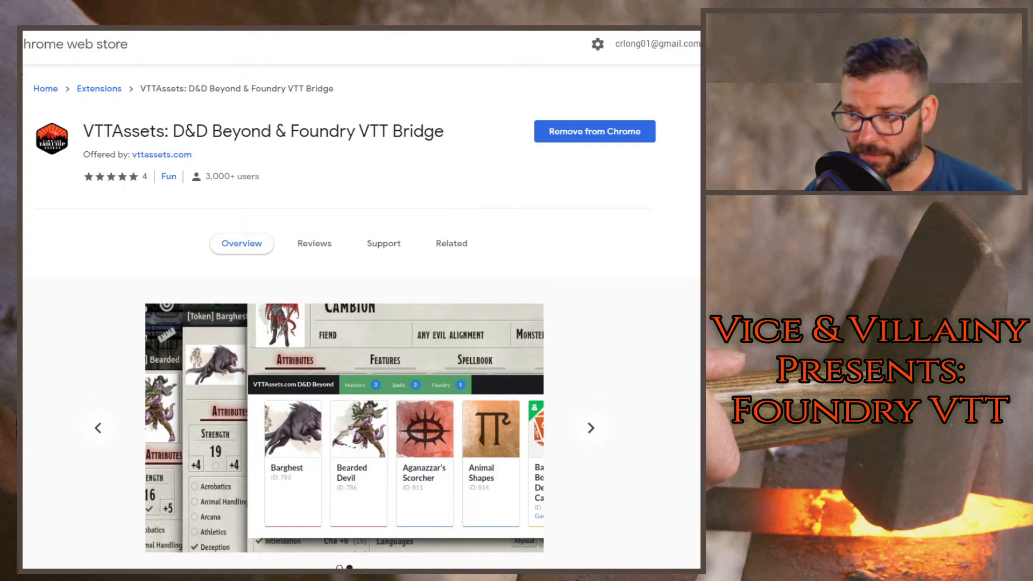
- Return to the Foundry setup page, launch the Vice and Villainy Presents world and join the session as Gamemaster
key("ctrl+Tab")
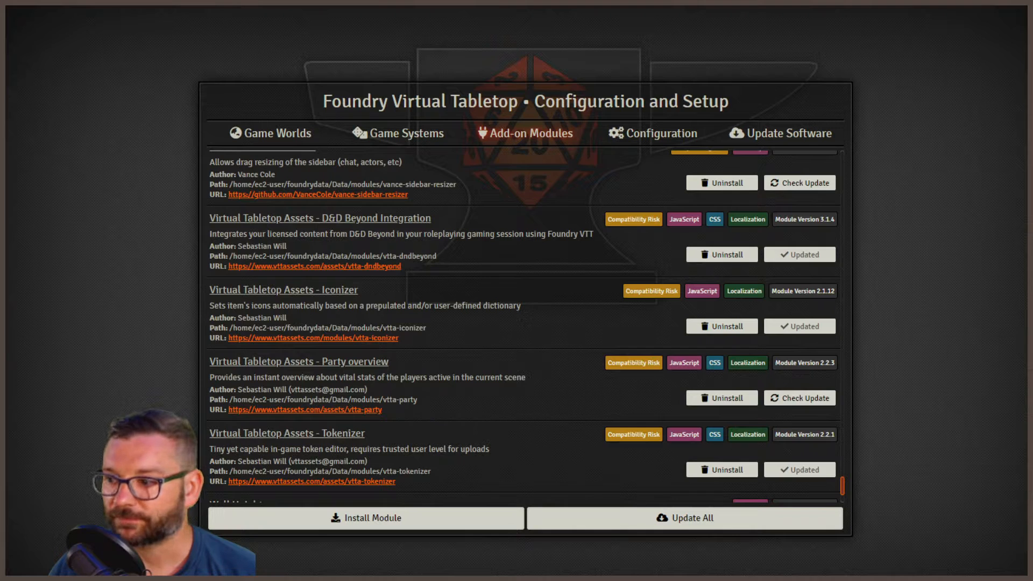
left_click(264, 133)
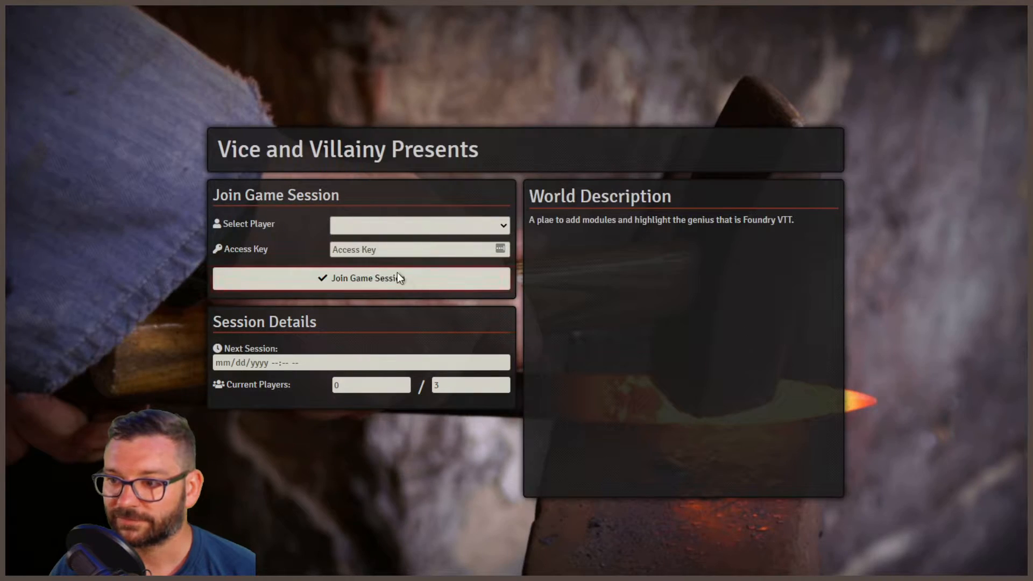
left_click(409, 228)
left_click(409, 240)
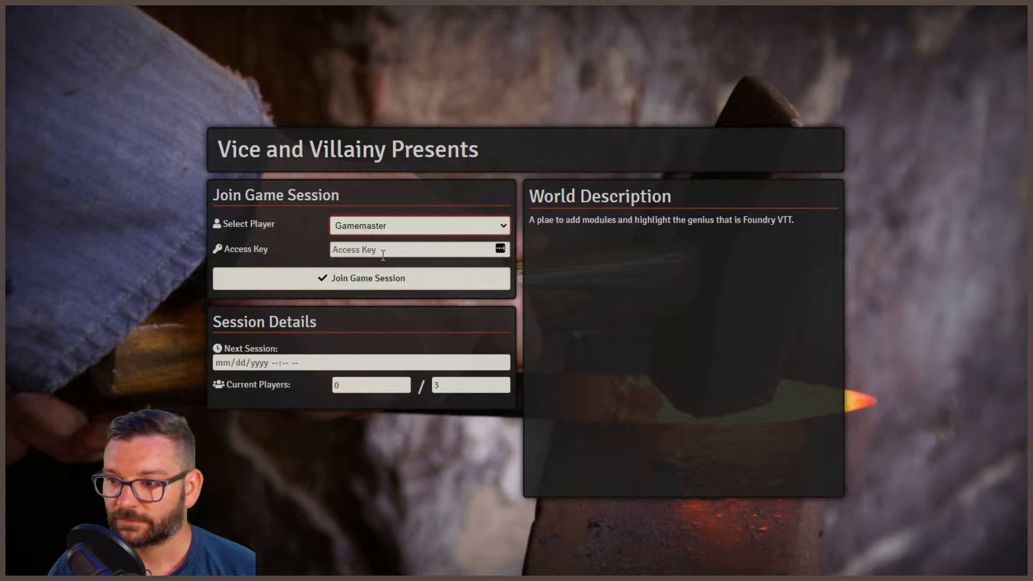
left_click(368, 280)
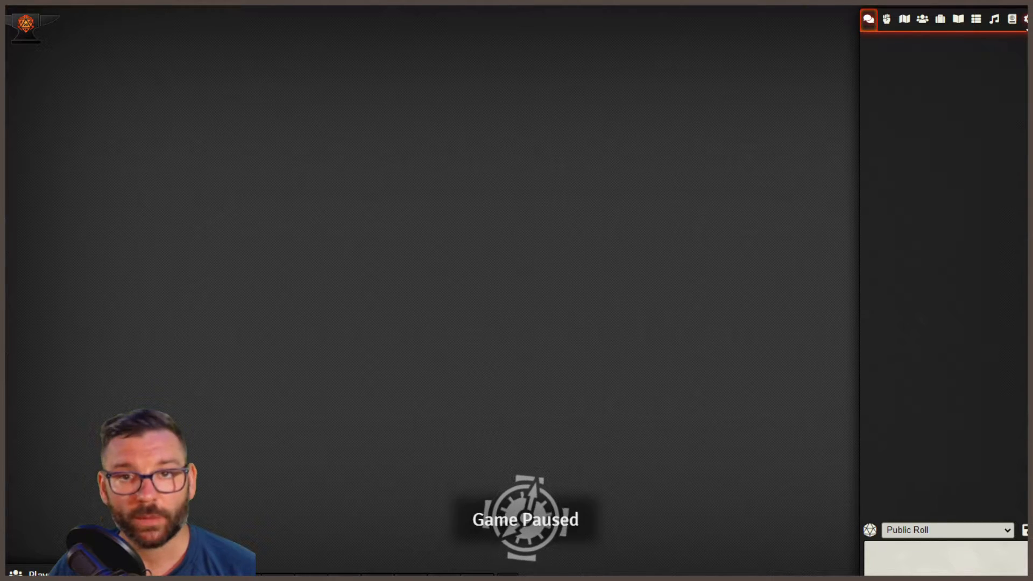
- Activate the Virtual Tabletop Assets modules Tokenizer, Iconizer and D&D Beyond Integration for this world and save the module settings
left_click(1025, 19)
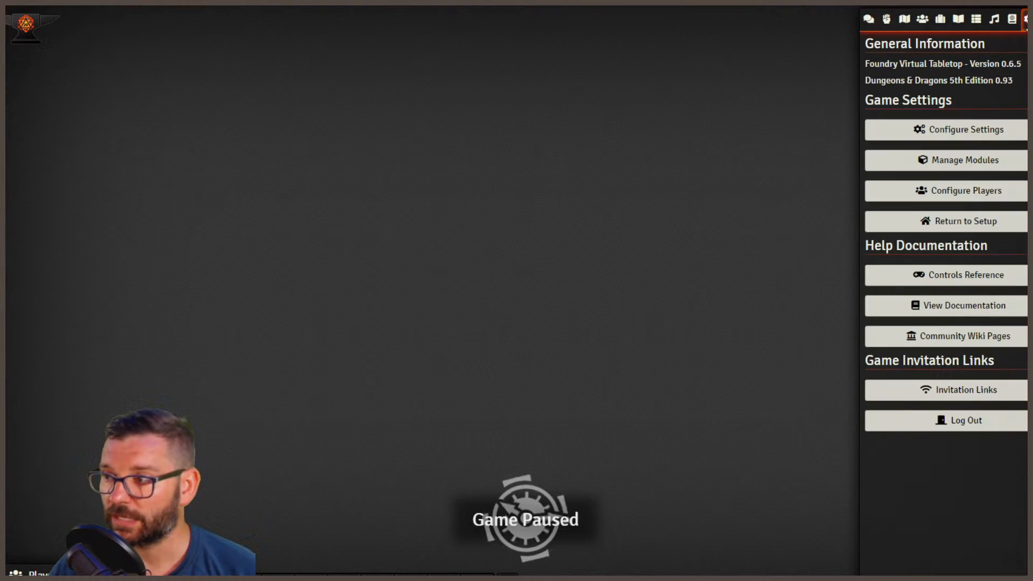
left_click(957, 160)
left_click_drag(718, 141, 682, 535)
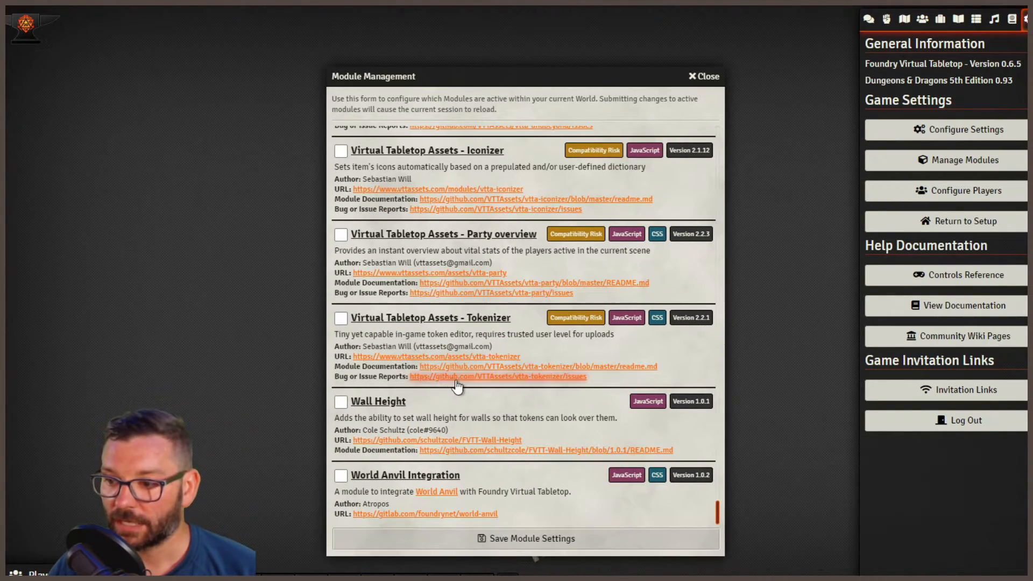
left_click(342, 318)
left_click(342, 153)
scroll(344, 156, "up", 4)
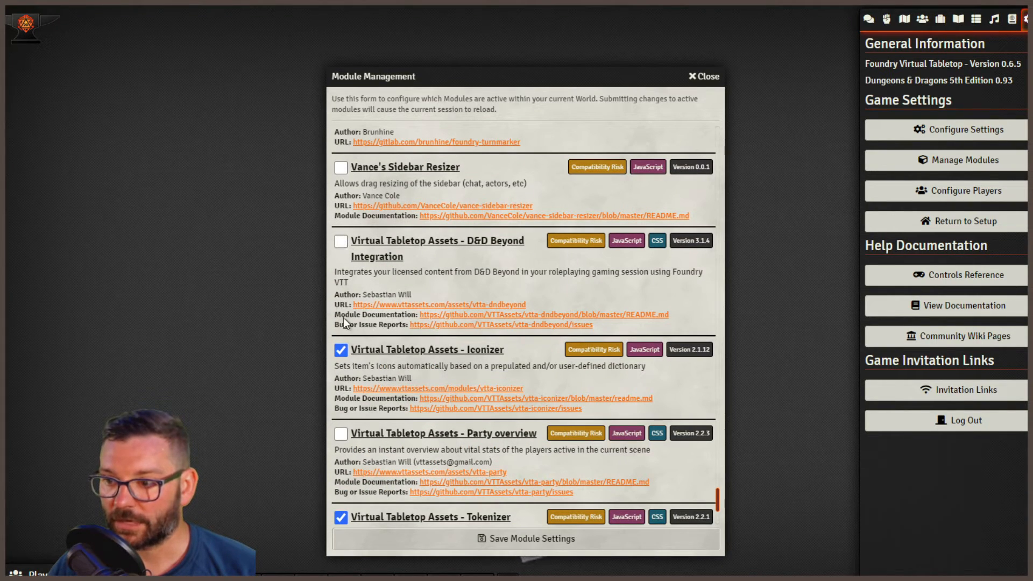
left_click(341, 241)
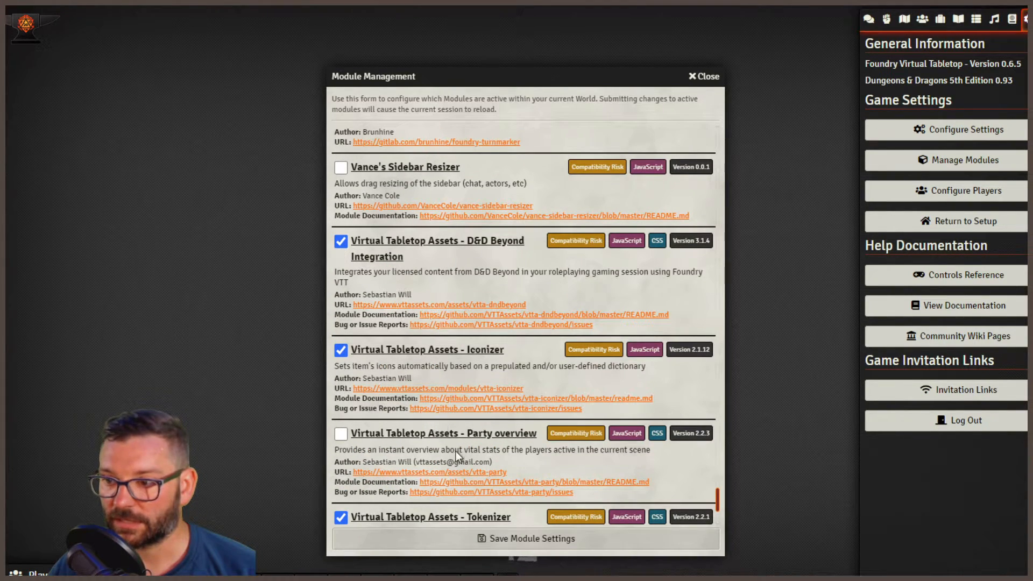
left_click(512, 539)
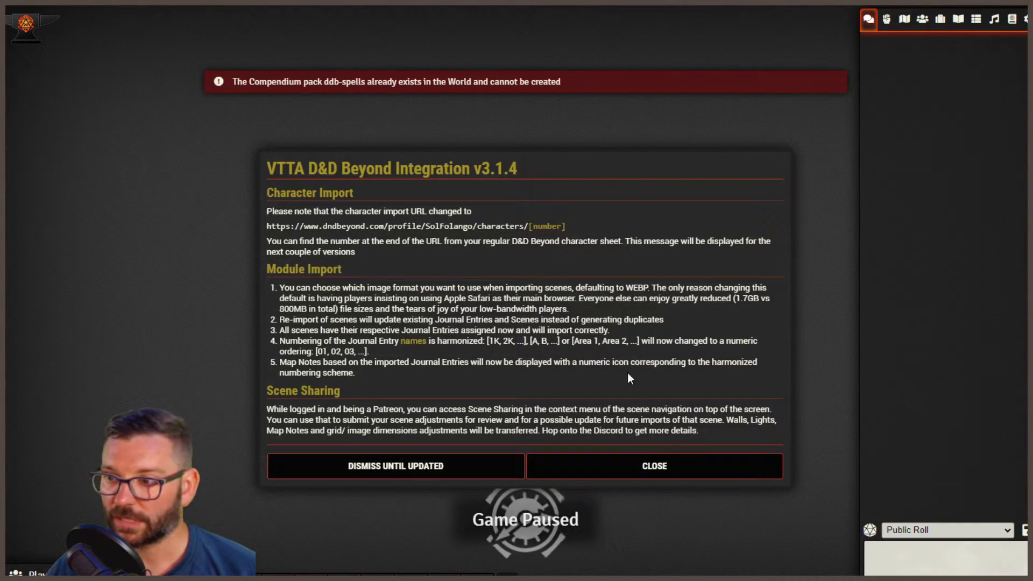
- Clear the compendium error notice and dismiss the VTTA D&D Beyond Integration v3.1.4 notes until updated
left_click(546, 82)
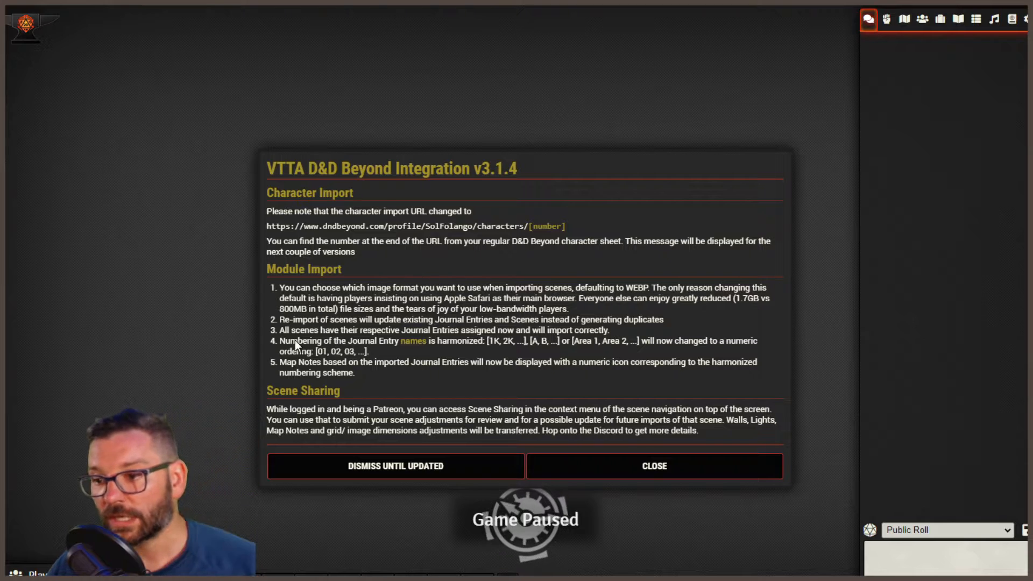
left_click(380, 469)
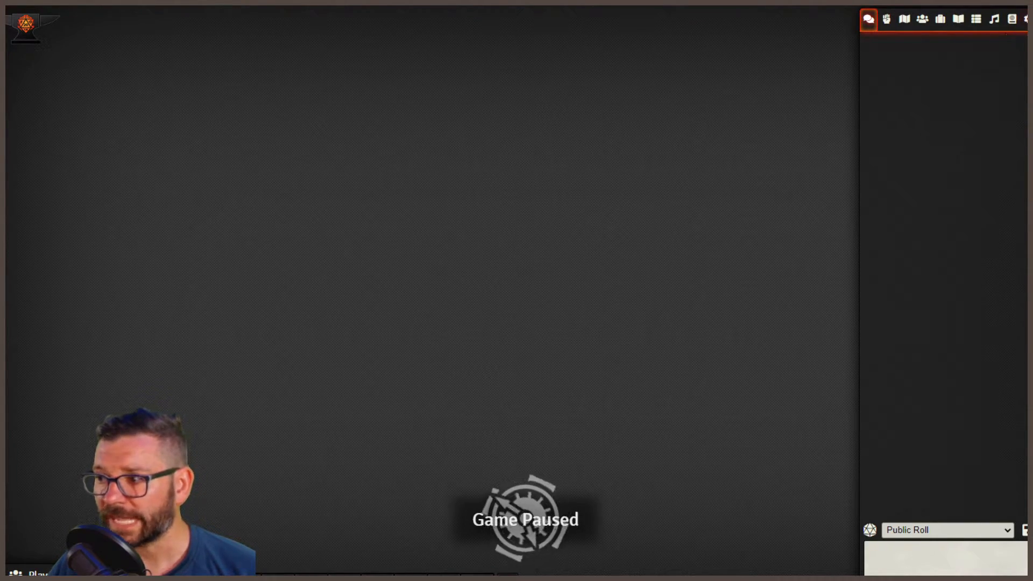
- Open the module settings in the game configuration and review the Iconizer's icon replacement policy, leaving it on Replace all icons
left_click(1028, 20)
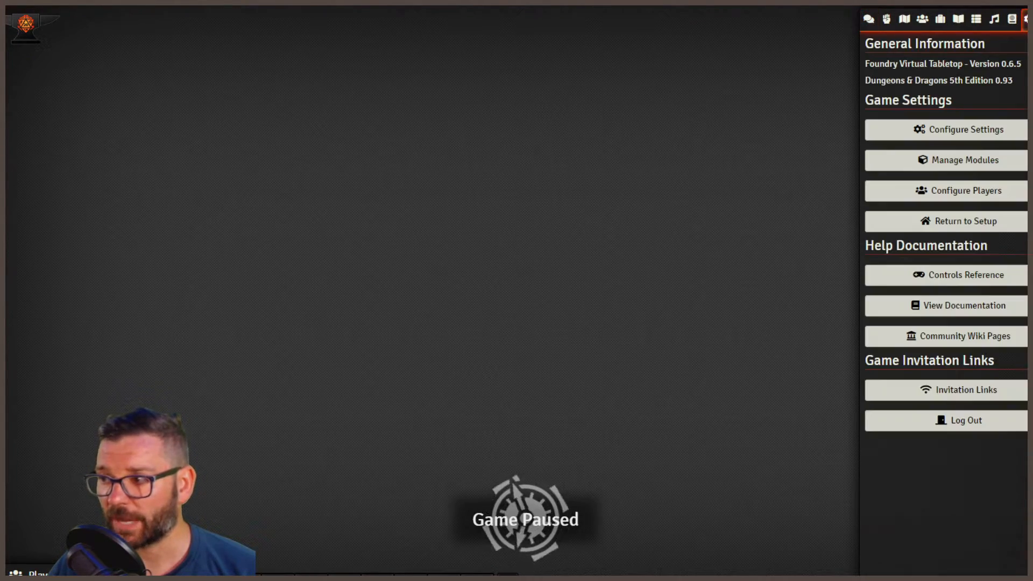
left_click(935, 130)
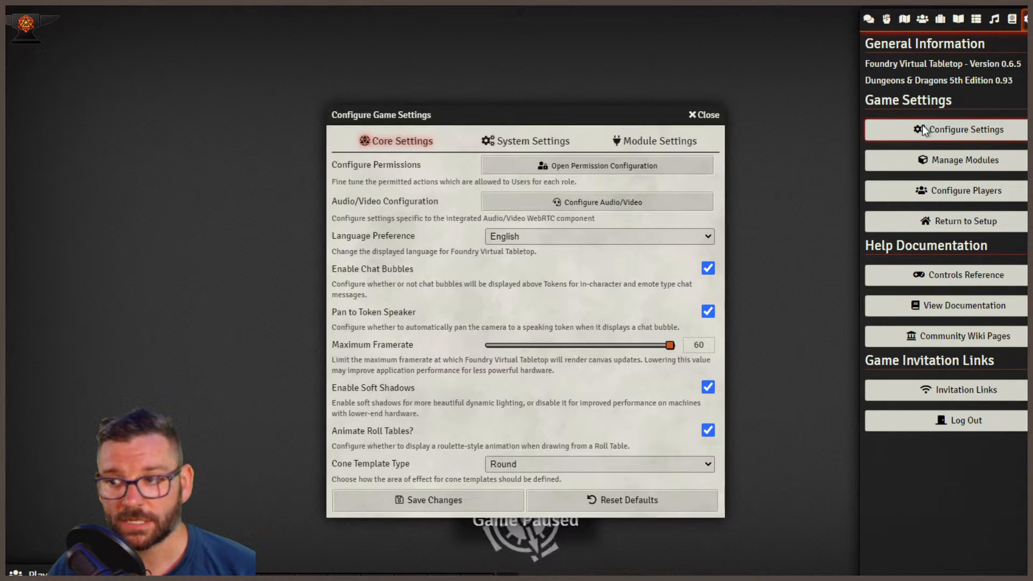
left_click(645, 143)
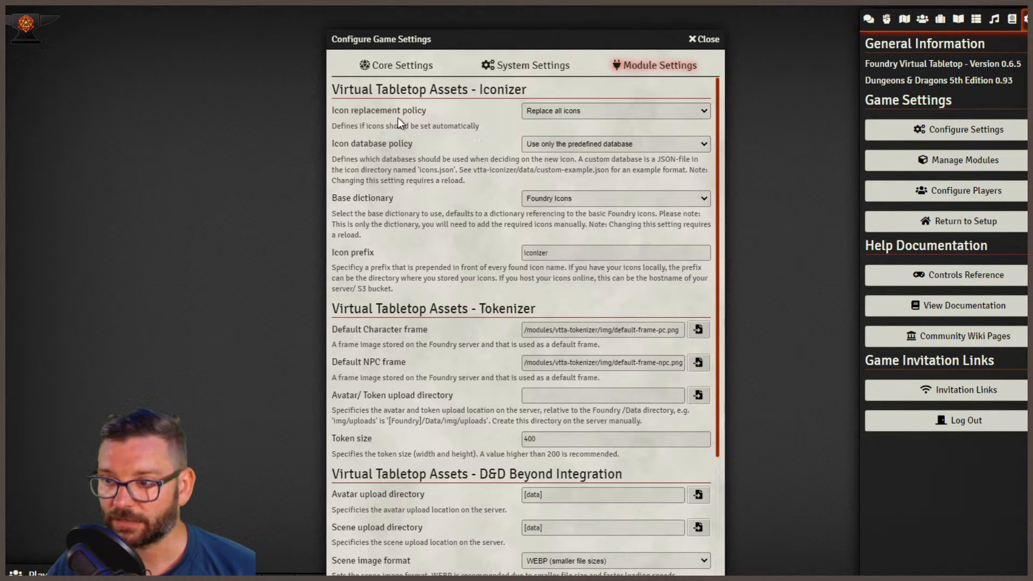
left_click(606, 112)
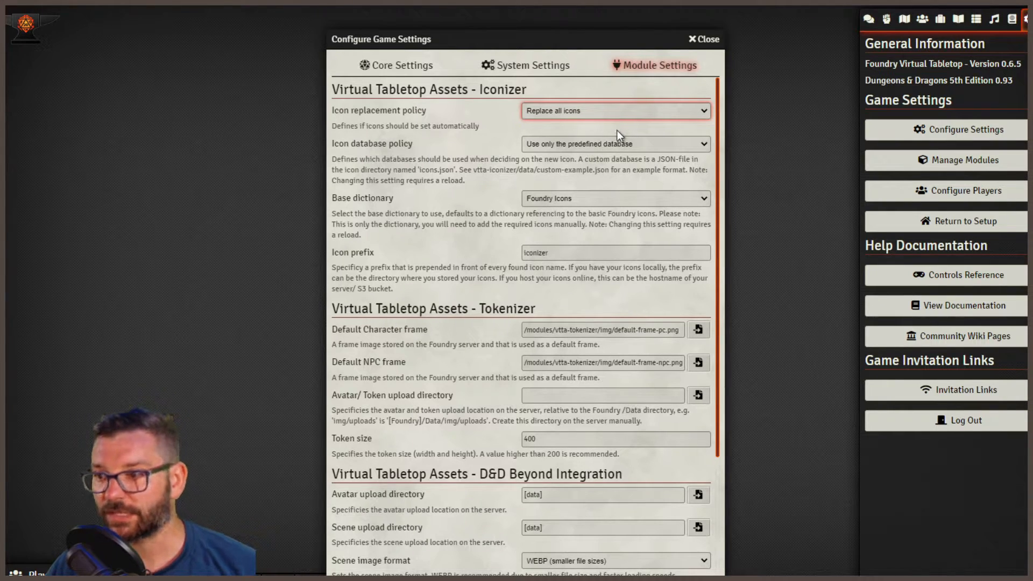
left_click(463, 140)
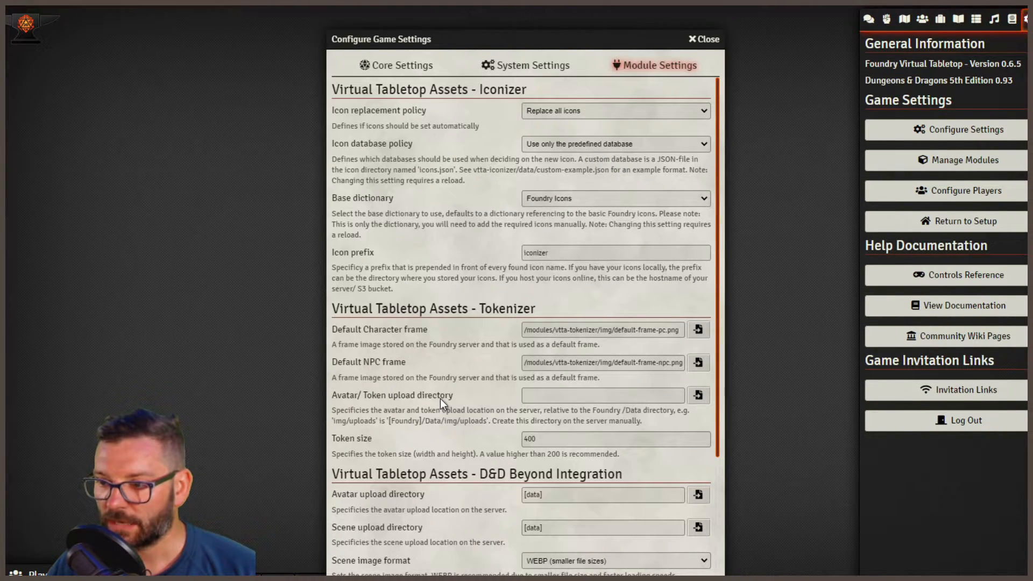
- Set the Tokenizer's avatar/token upload directory to the tokens/non_top_down folder in the user data
scroll(441, 431, "down", 1)
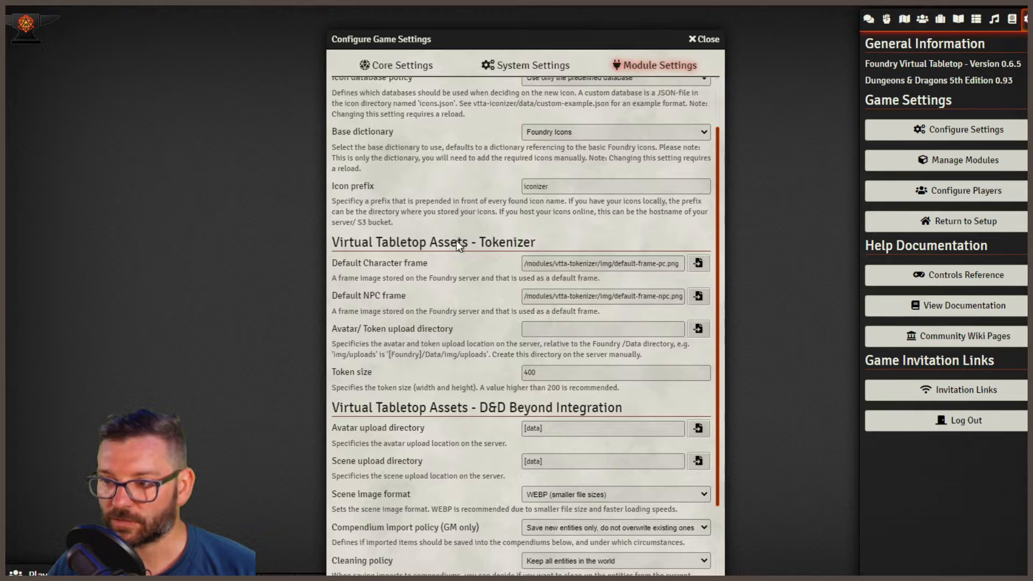
left_click(705, 332)
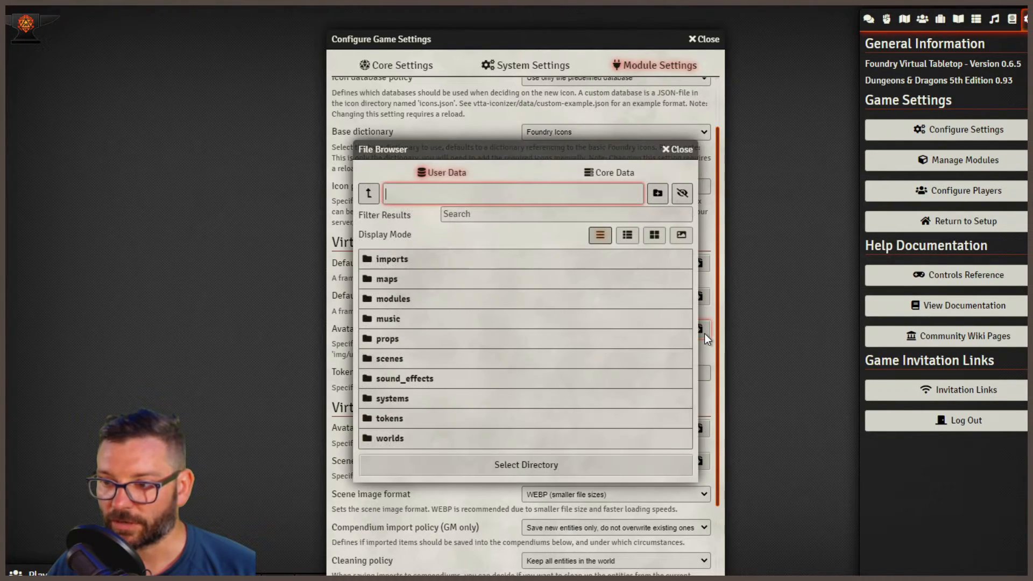
left_click(412, 429)
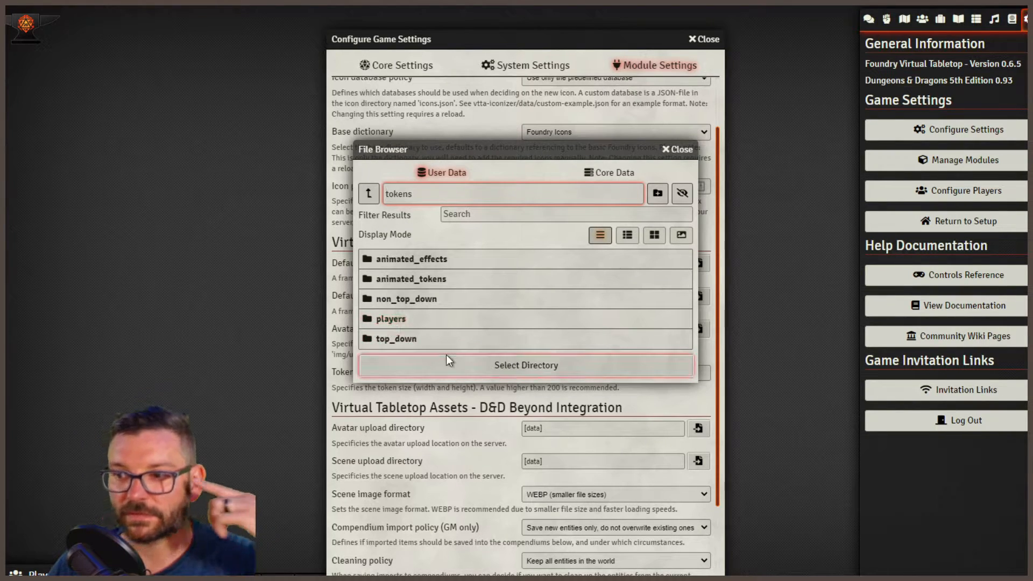
left_click(429, 308)
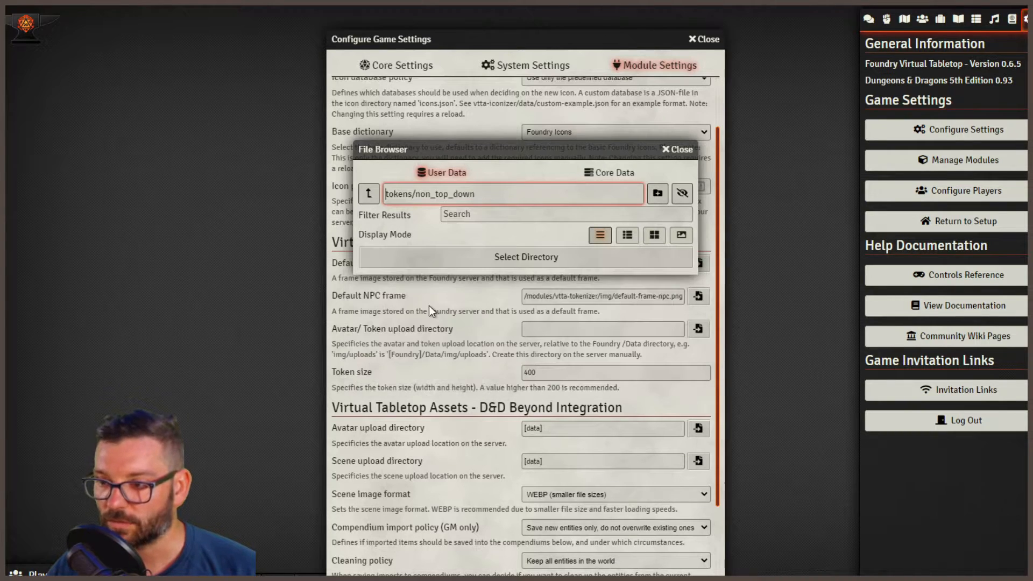
left_click(506, 259)
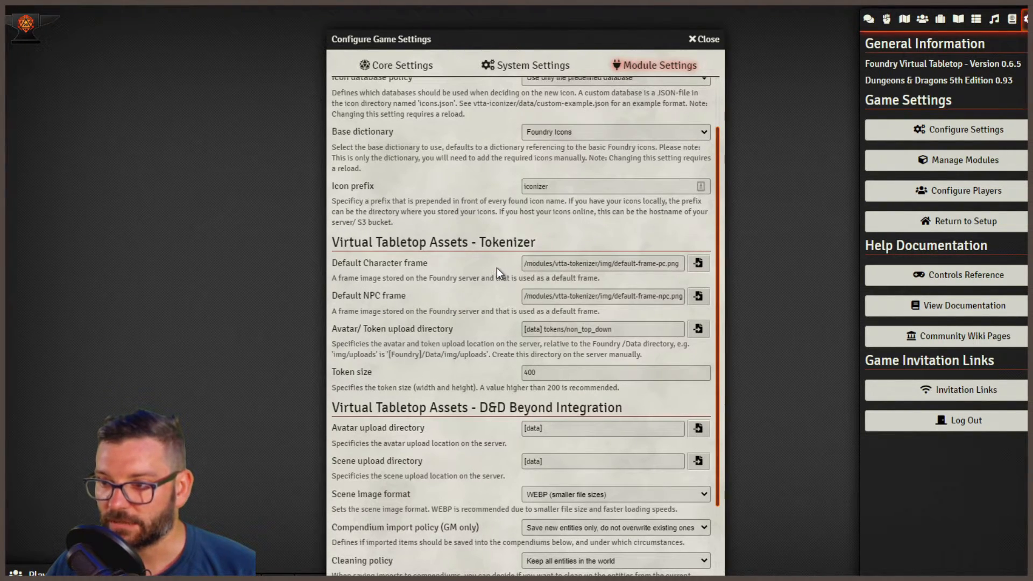
- Set the D&D Beyond Integration's avatar upload directory to the tokens/non_top_down folder
scroll(440, 433, "down", 2)
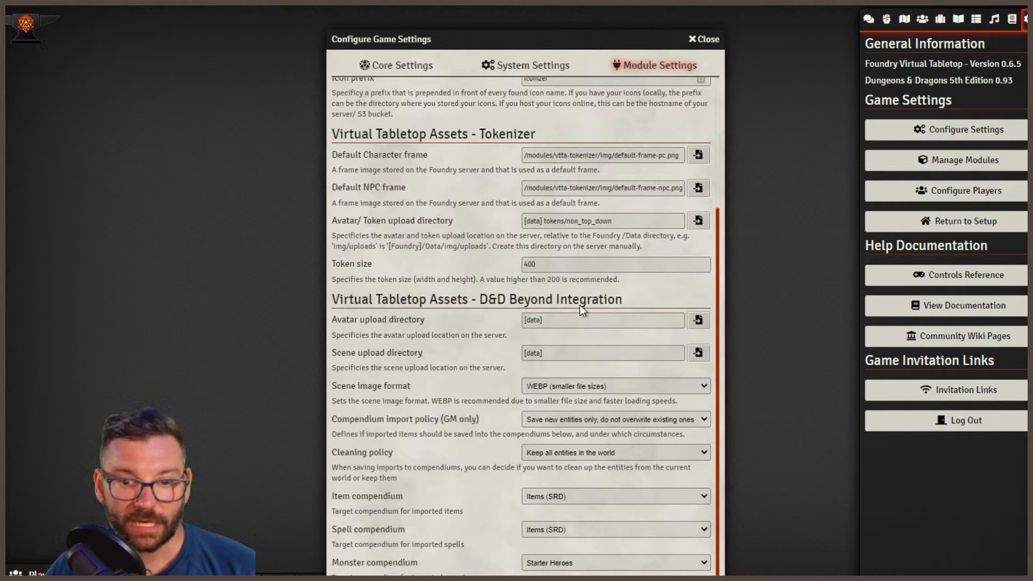
left_click(700, 322)
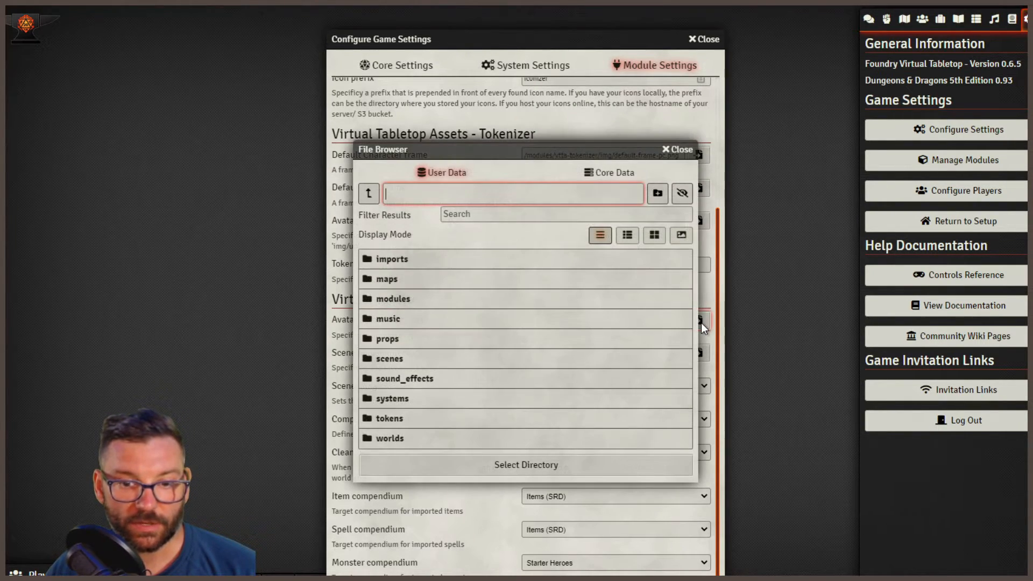
left_click(402, 426)
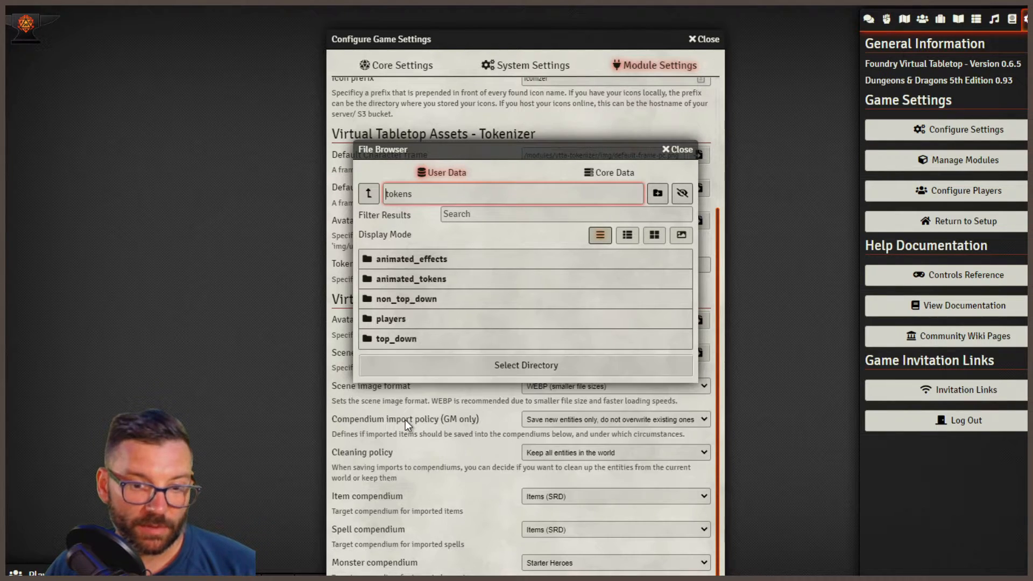
left_click(403, 300)
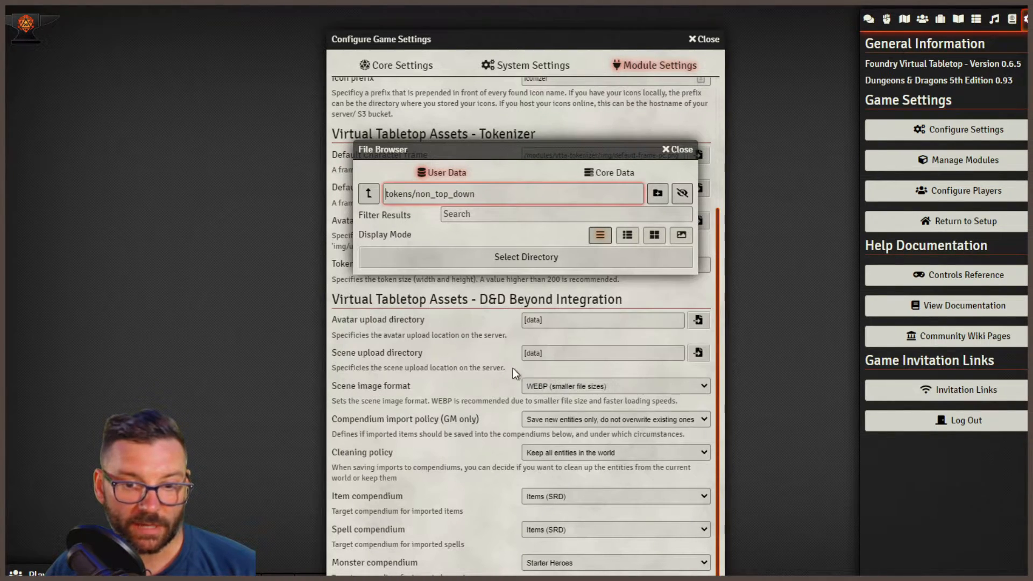
left_click(531, 259)
- Set the D&D Beyond Integration's scene upload directory to the scenes folder in the user data
left_click(588, 354)
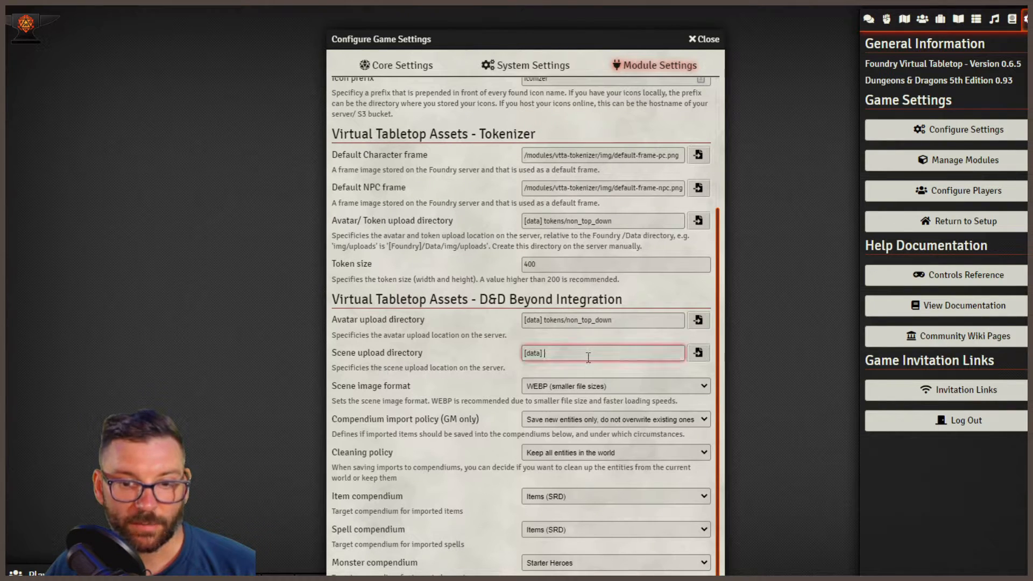
left_click(701, 353)
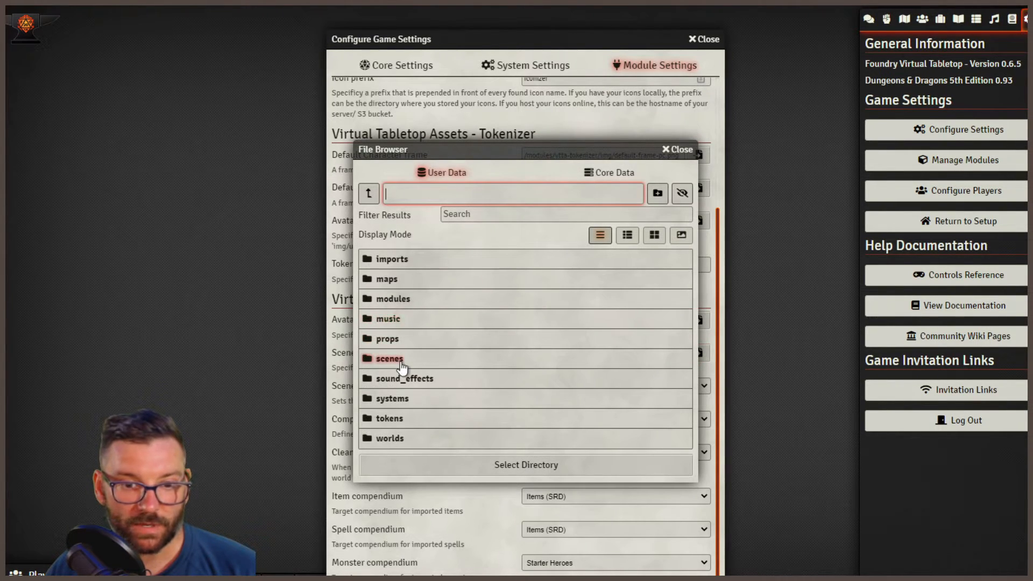
left_click(409, 362)
left_click(527, 287)
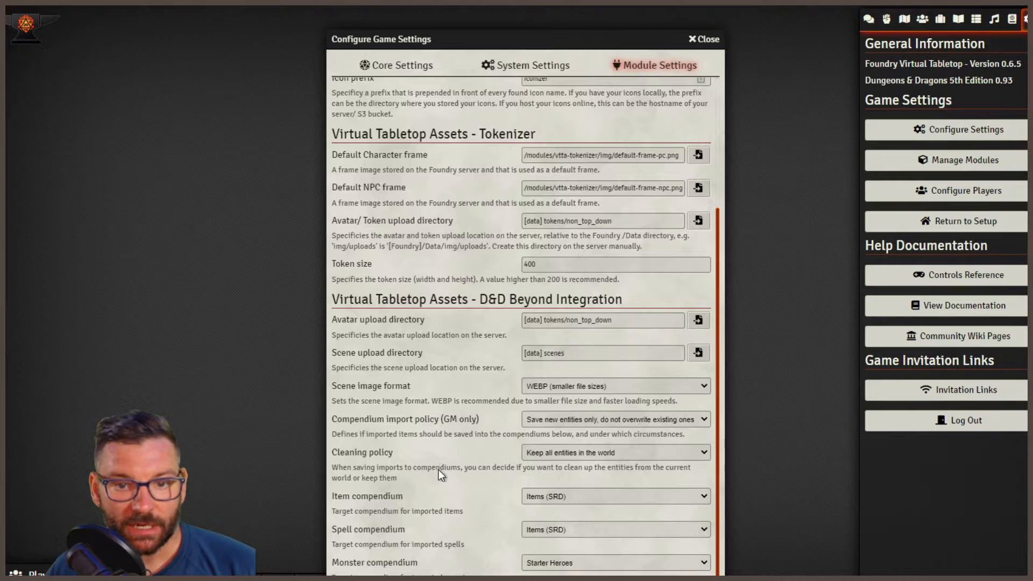
- Check the scene image format options in the D&D Beyond Integration settings, leaving the format on WEBP (smaller file sizes)
left_click(707, 386)
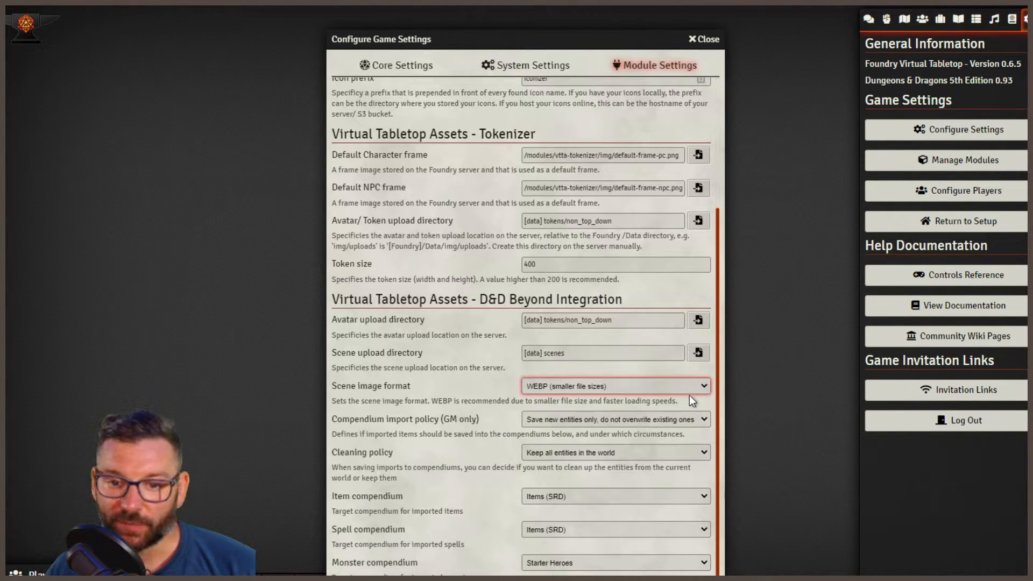
left_click(709, 373)
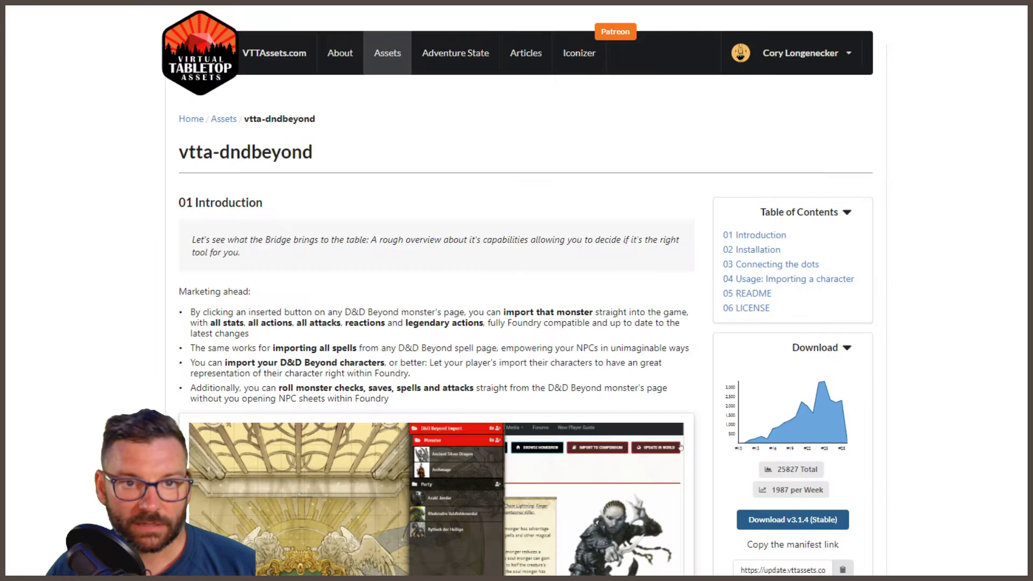
- Switch to the vtta-dndbeyond documentation on VTTAssets.com and look up which compendiums are needed for imports and what they are called
scroll(392, 151, "down", 1)
scroll(392, 150, "down", 20)
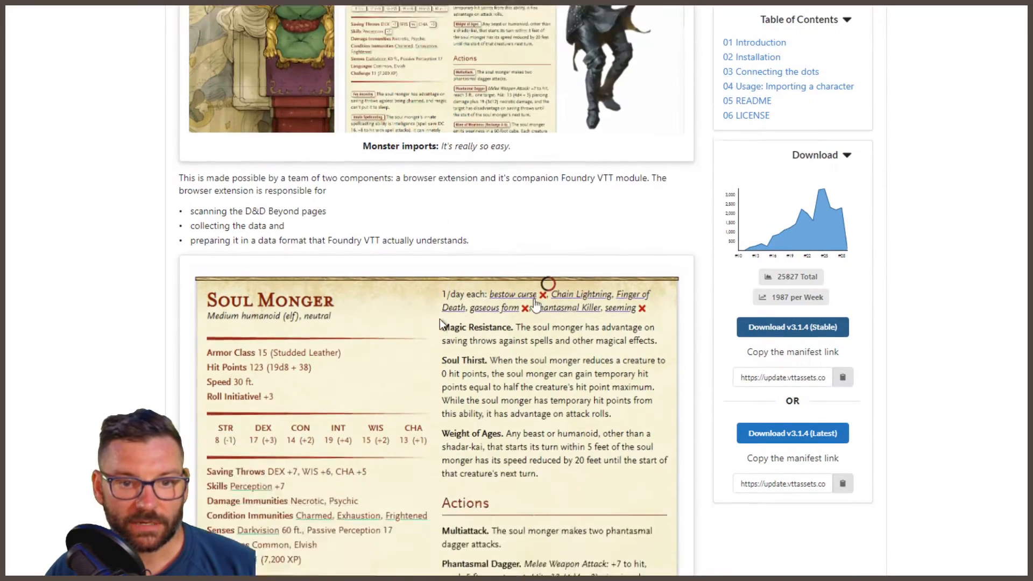
scroll(488, 408, "down", 6)
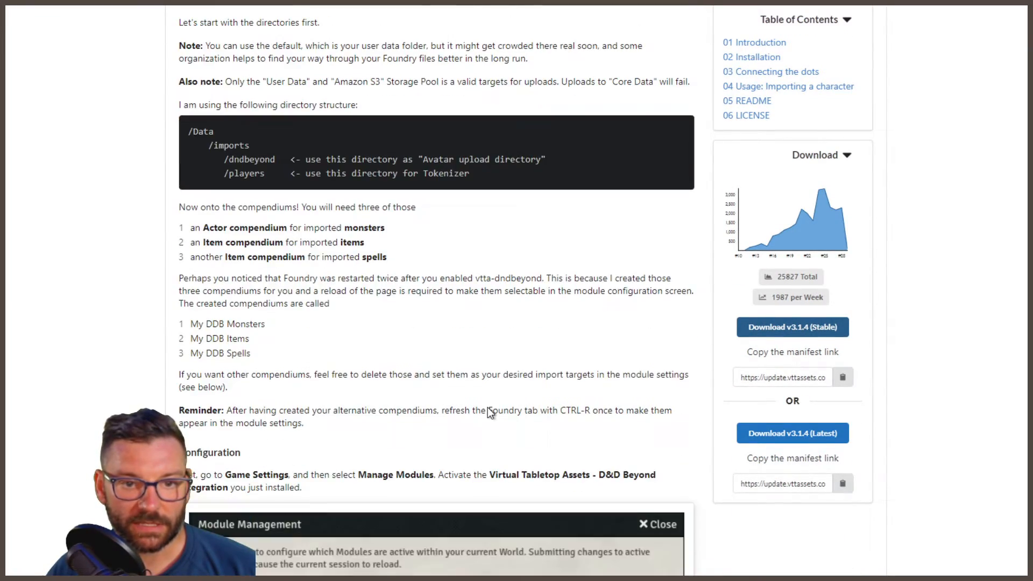
mouse_move(188, 325)
left_mouse_down()
mouse_move(255, 326)
mouse_move(226, 361)
mouse_move(182, 329)
left_mouse_up()
left_click(312, 356)
left_click(261, 360)
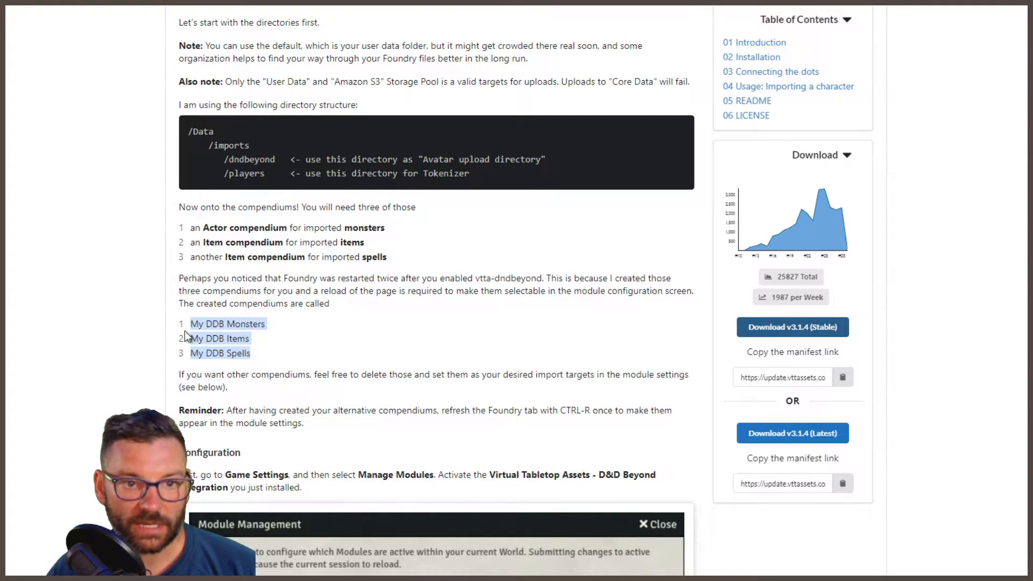
left_click(317, 351)
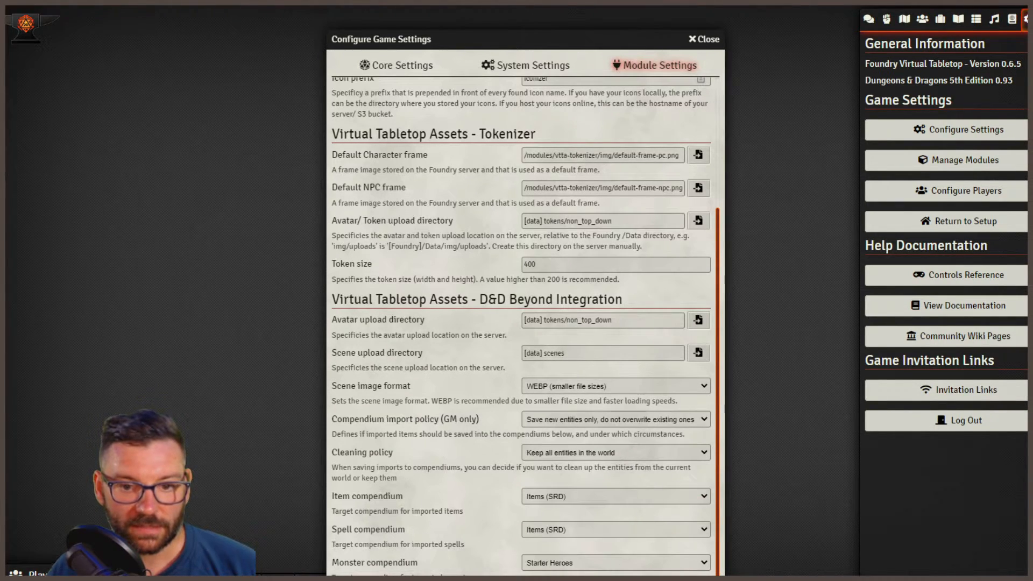
- Back in Foundry, close the game settings and create an Actor compendium named My DDB Monsters in the world
key("Escape")
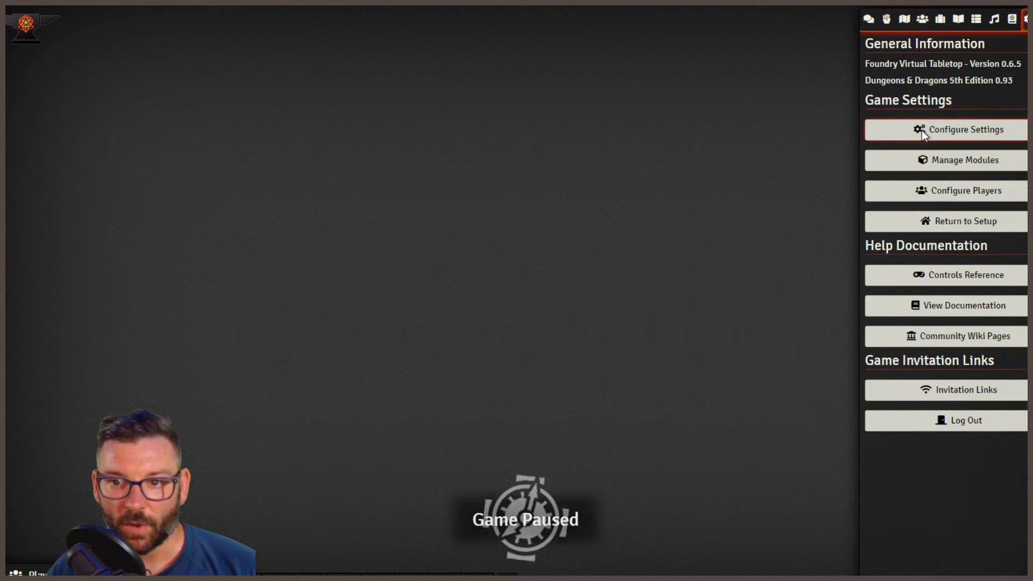
left_click(1012, 20)
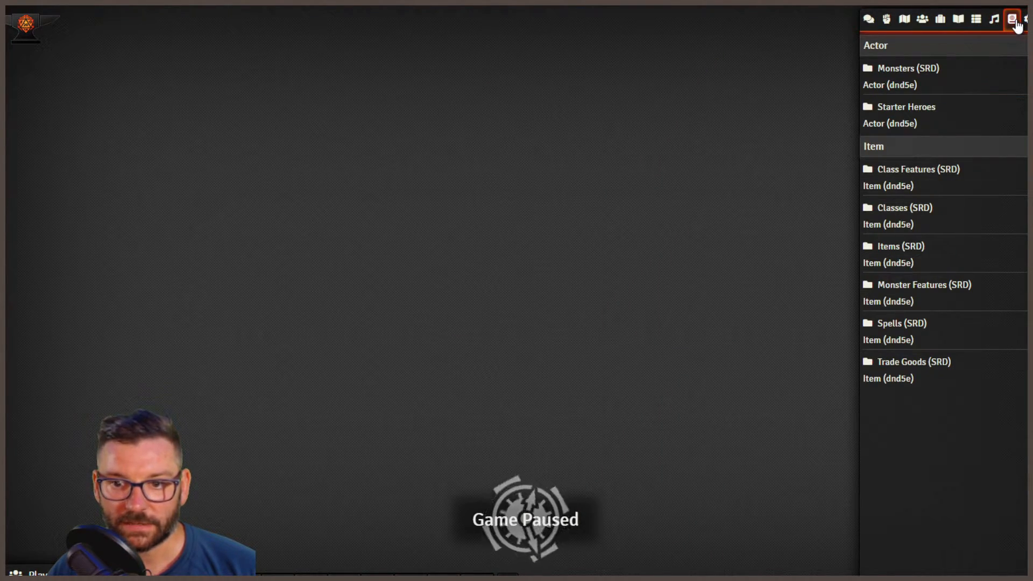
left_click(969, 578)
left_click(536, 301)
type("My ")
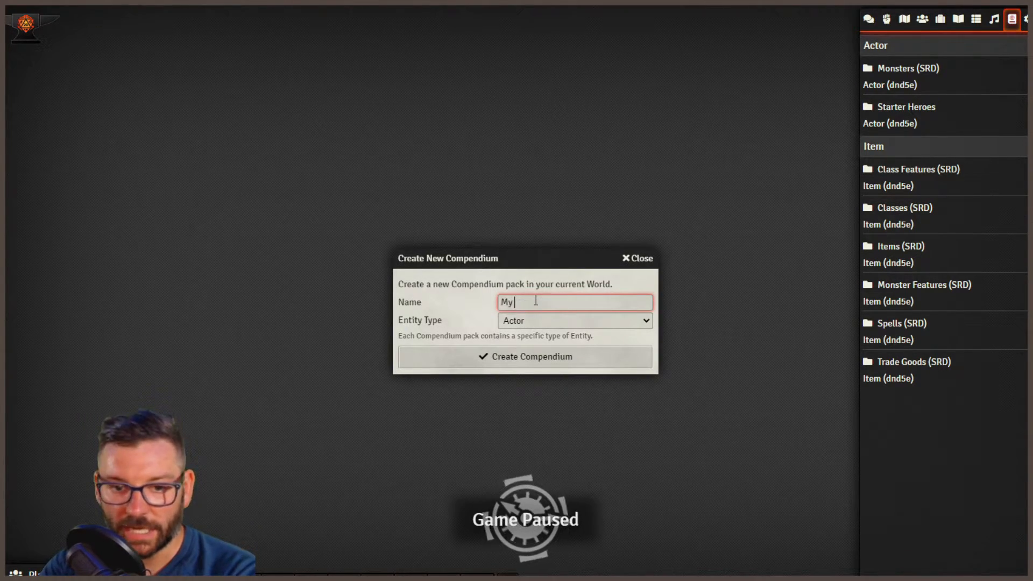
type("DDB ")
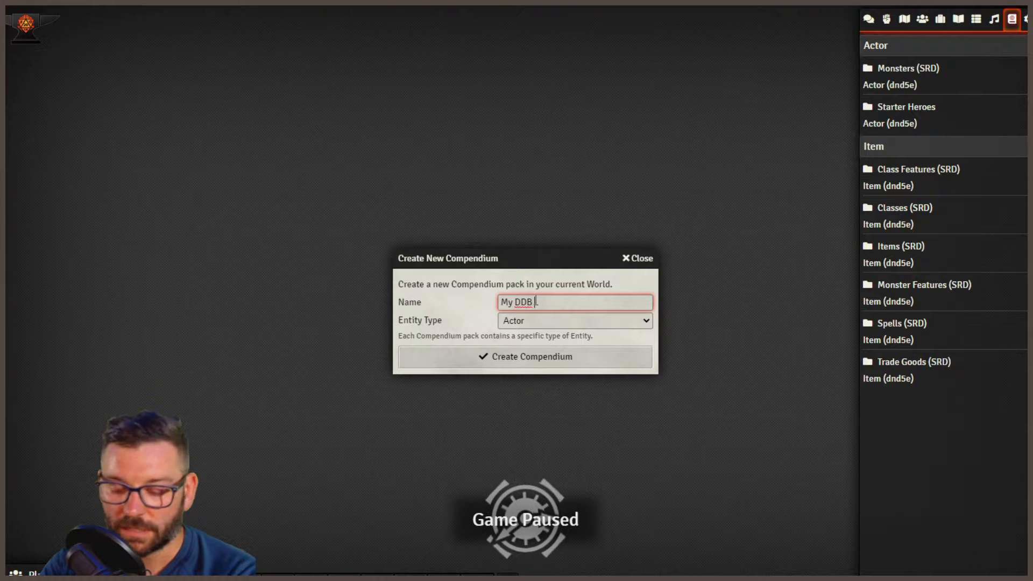
type("Monsters")
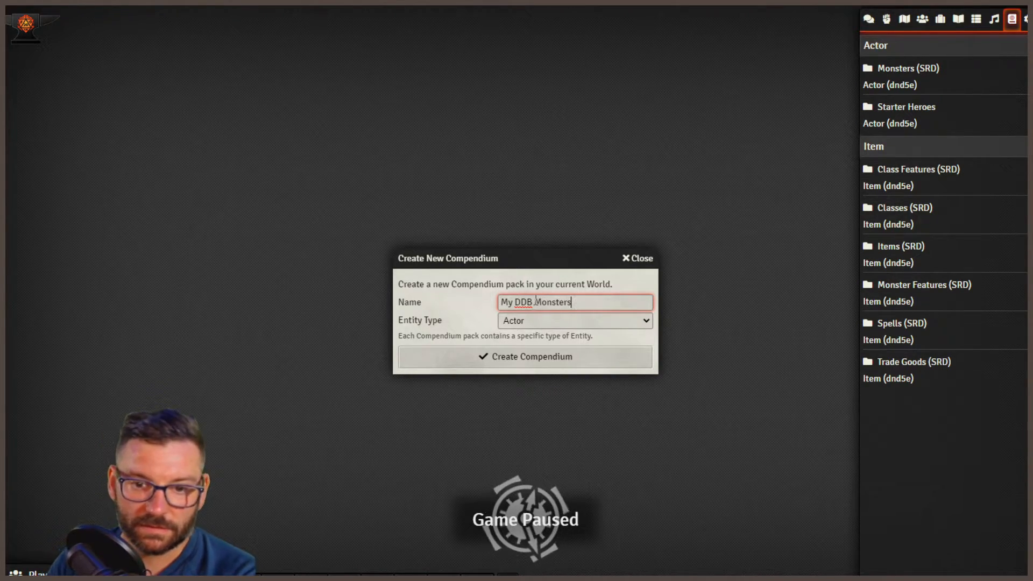
left_click(552, 350)
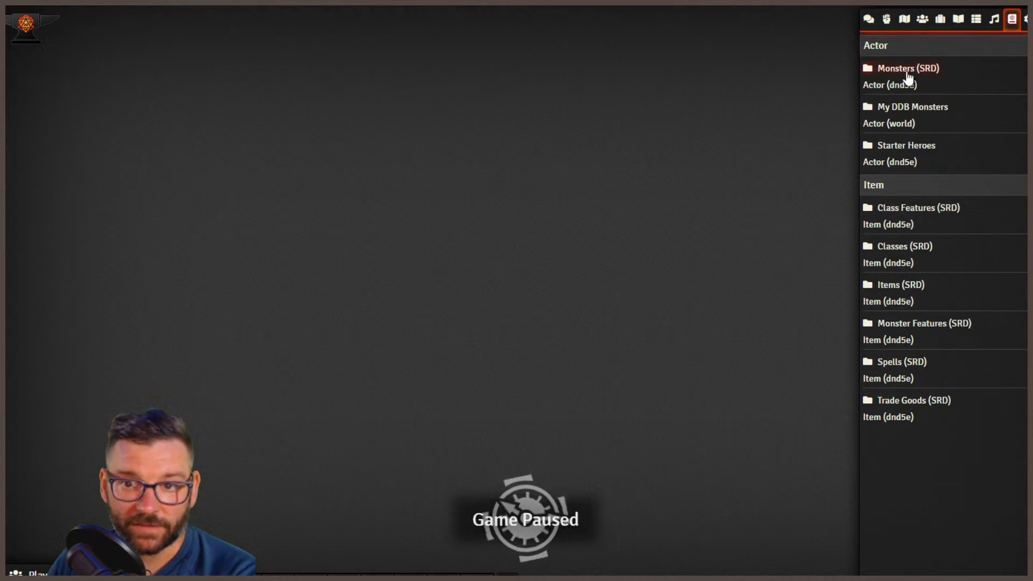
- Create a compendium named My DDB Spells with the entity type Item
left_click(944, 577)
left_click(569, 302)
type("My DDB Spells")
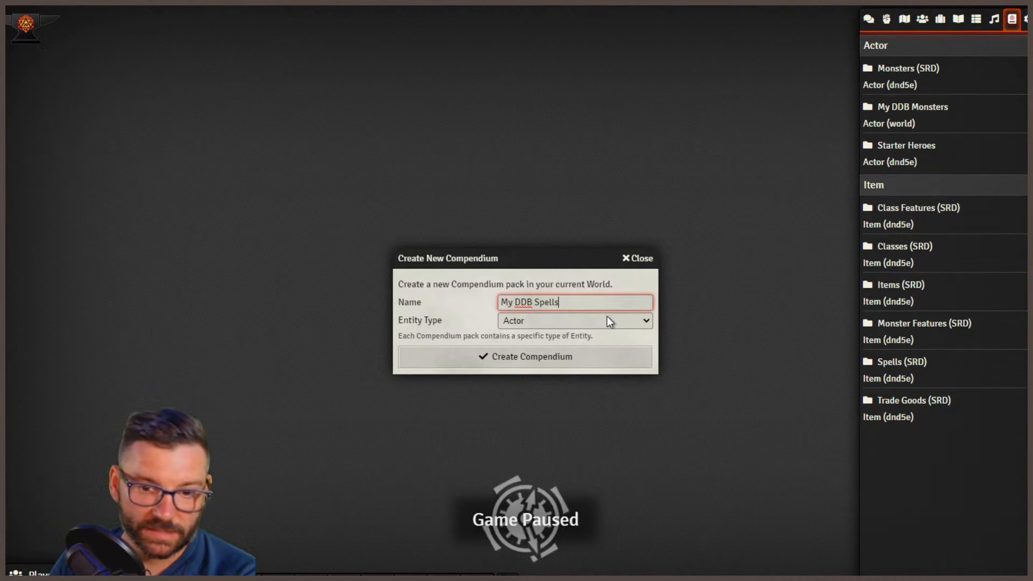
left_click(615, 319)
left_click(573, 350)
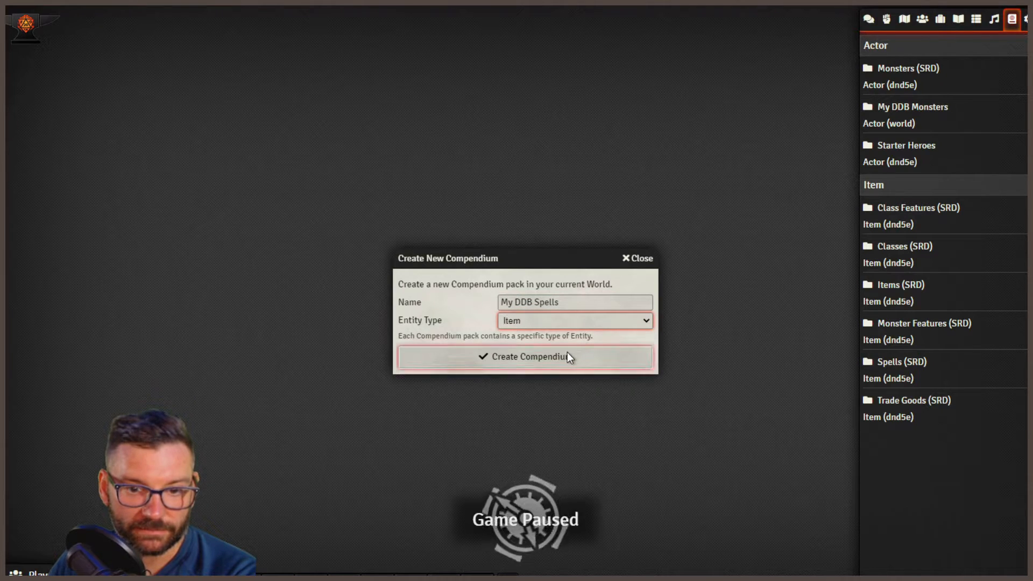
left_click(540, 362)
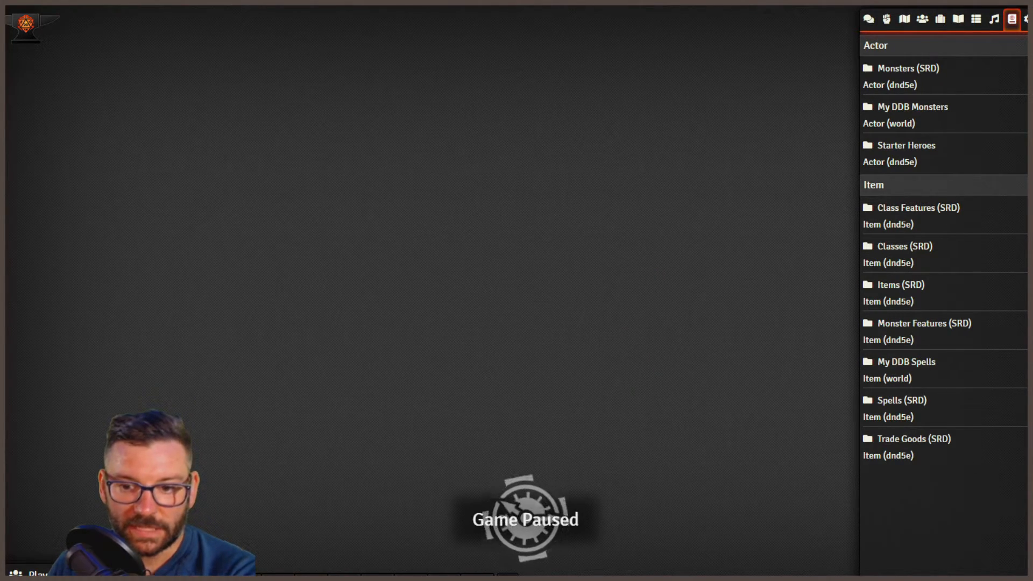
- Create a compendium named My DDB Items with the entity type Item
left_click(953, 579)
left_click(530, 300)
type("Mt D")
key("BackSpace")
key("BackSpace")
key("BackSpace")
type("y DDB")
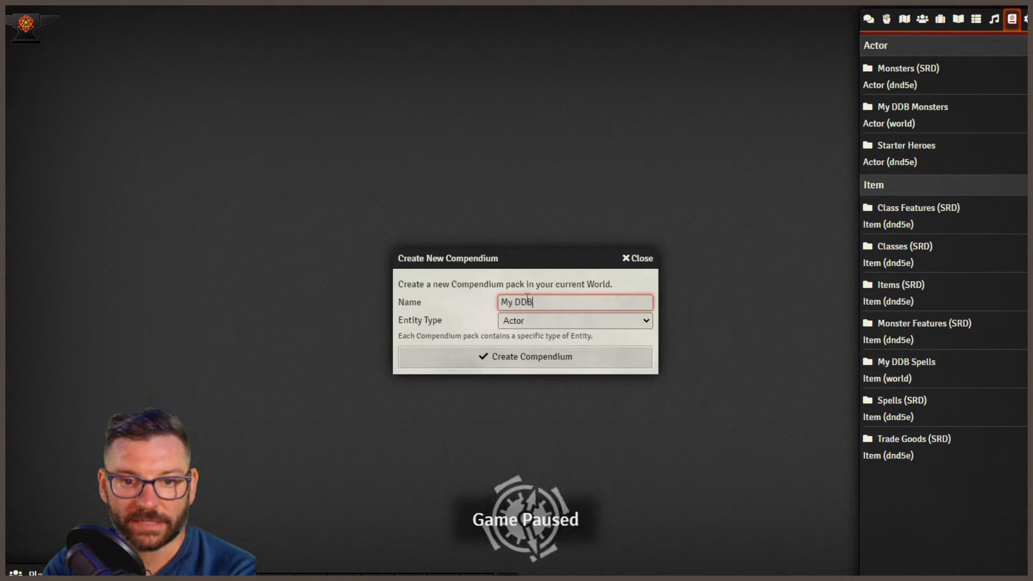
type(" Items")
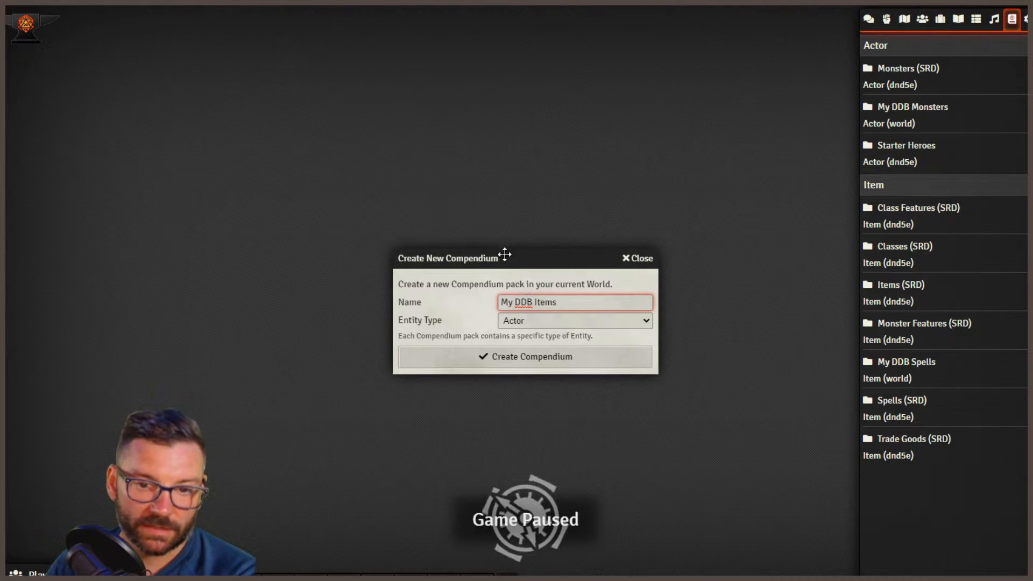
left_click(519, 321)
left_click(521, 344)
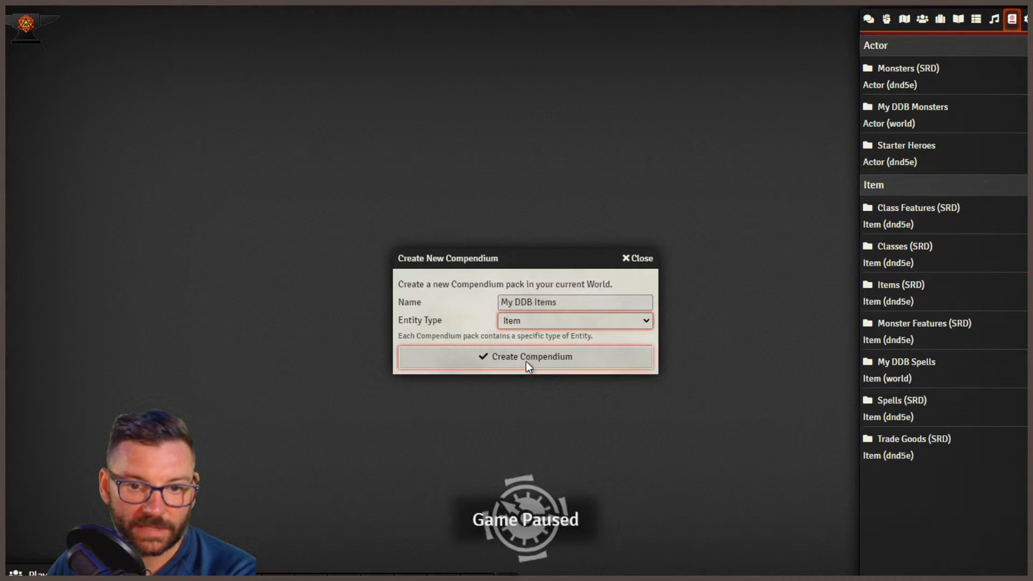
left_click(526, 362)
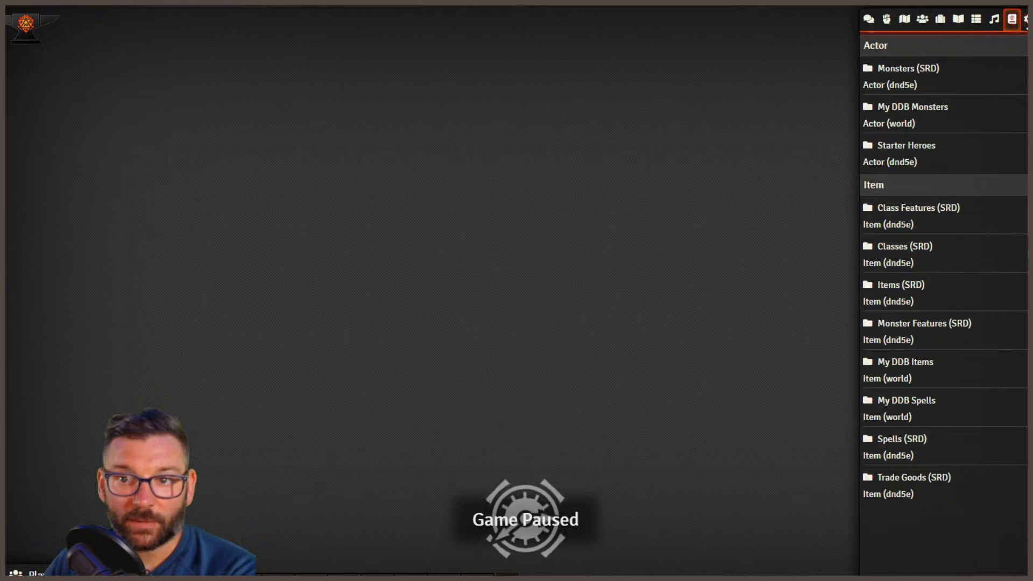
- Review the D&D Beyond Integration's policy and target compendium options in the module settings, then close the settings without changes
left_click(1027, 19)
left_click(935, 130)
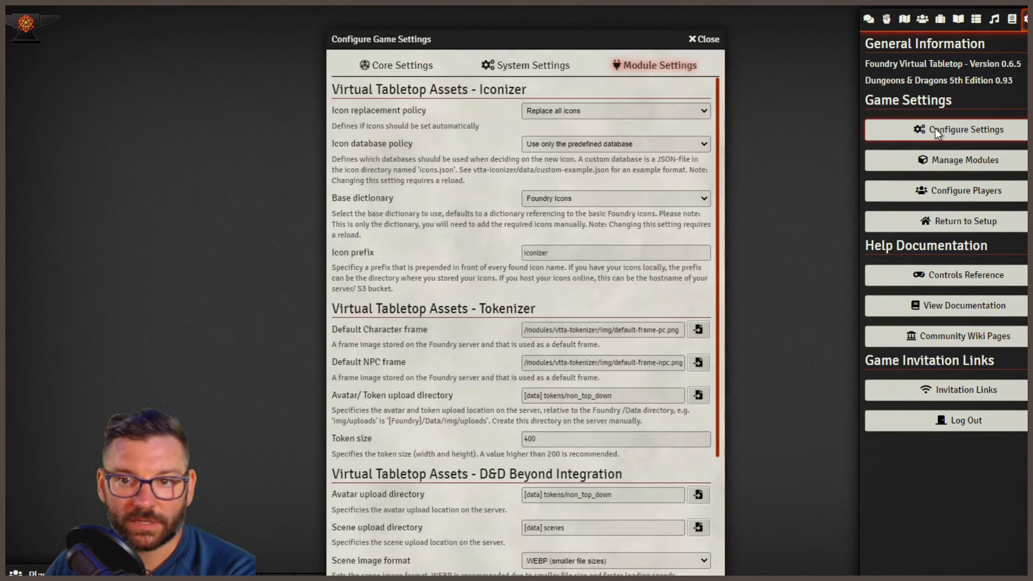
scroll(611, 463, "down", 4)
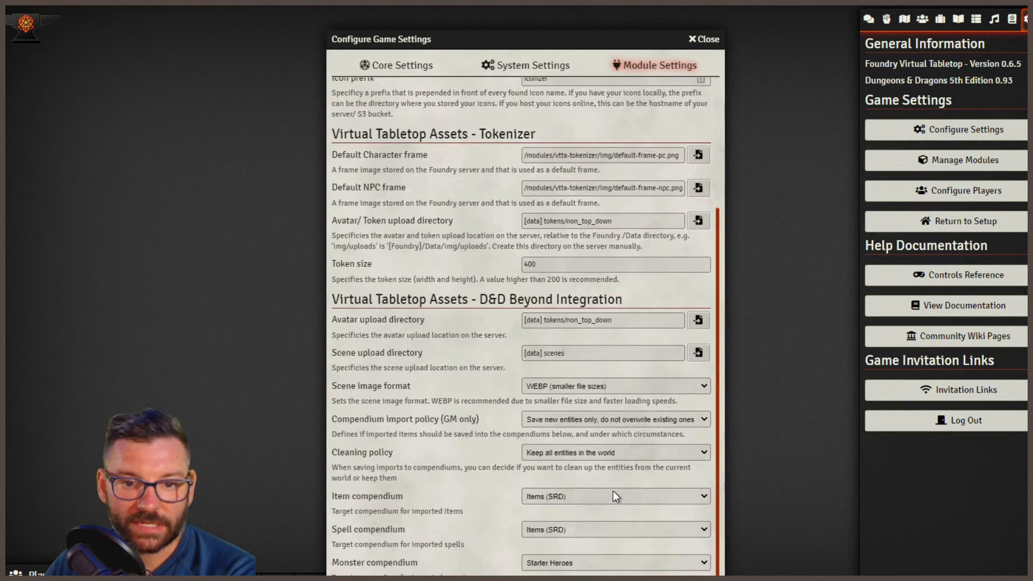
left_click(569, 495)
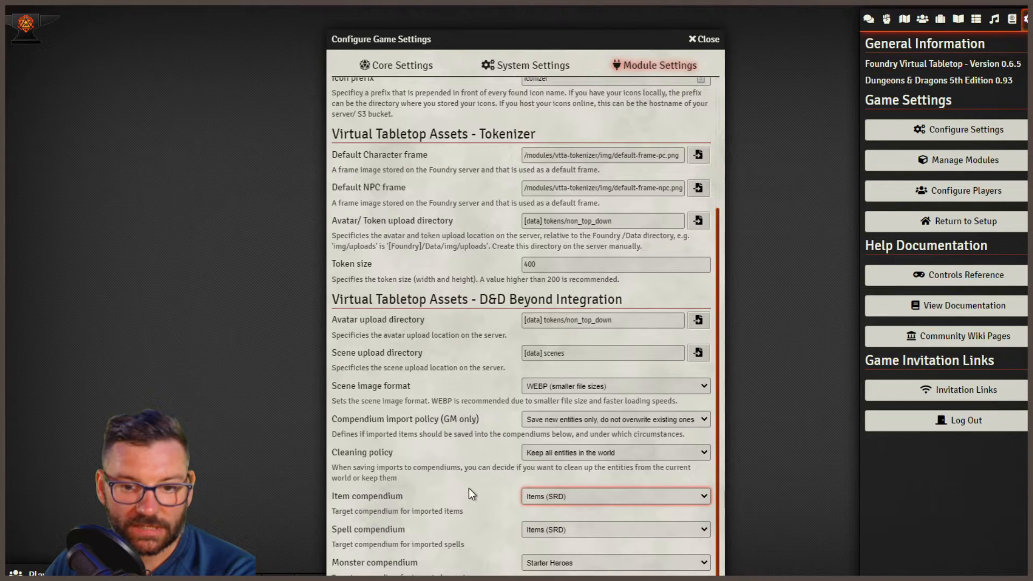
left_click(439, 490)
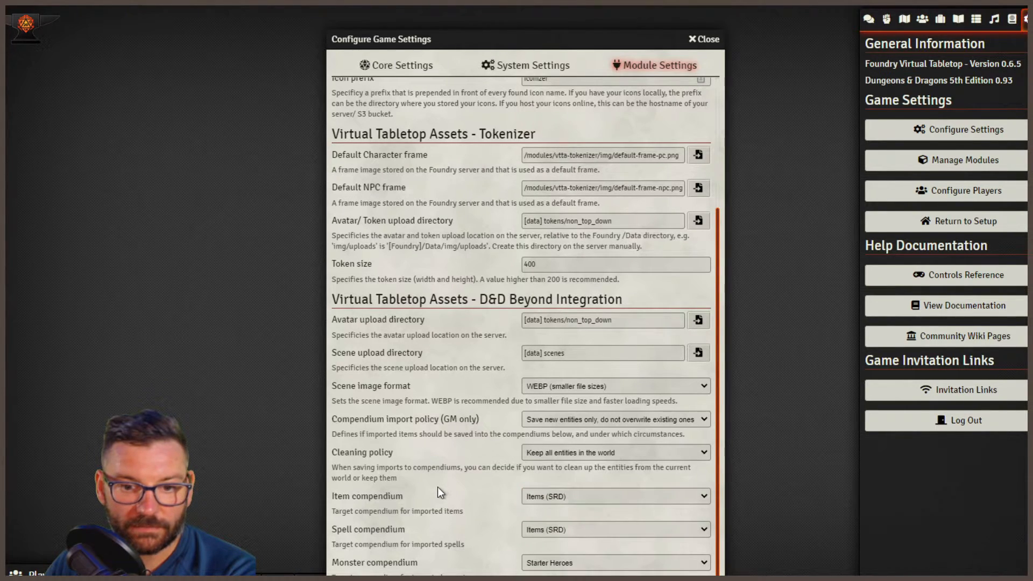
left_click(560, 452)
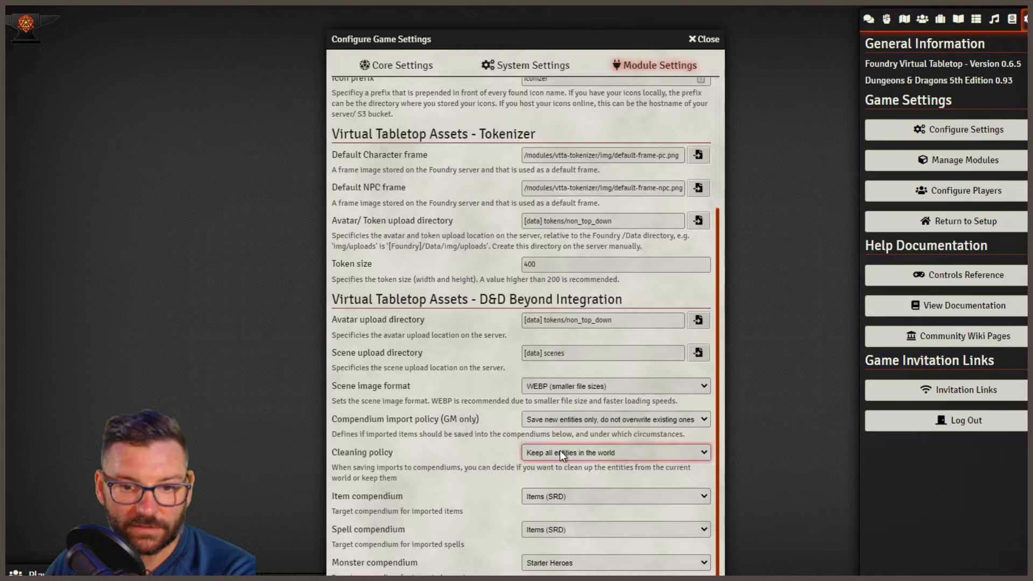
left_click(565, 418)
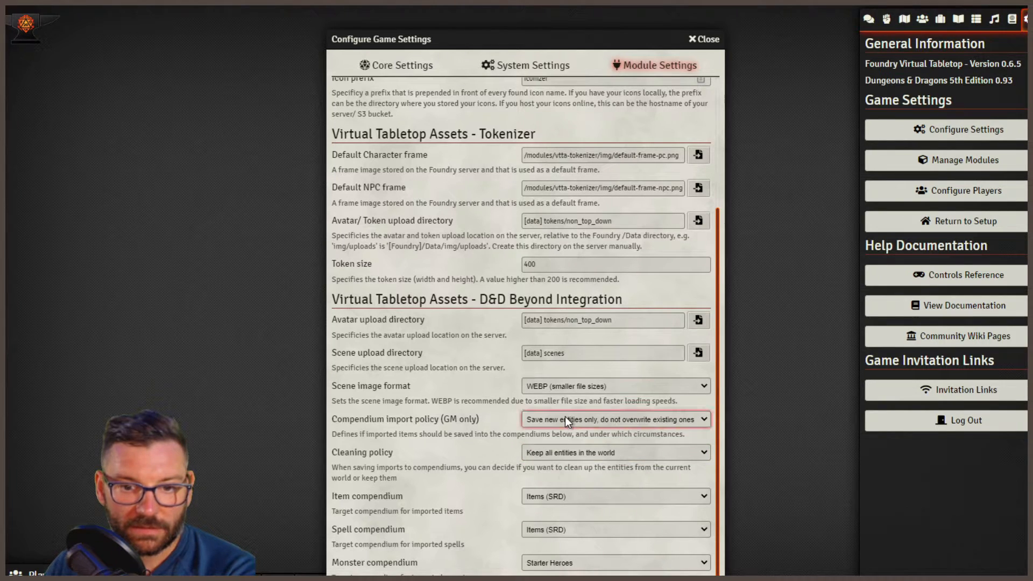
left_click(467, 418)
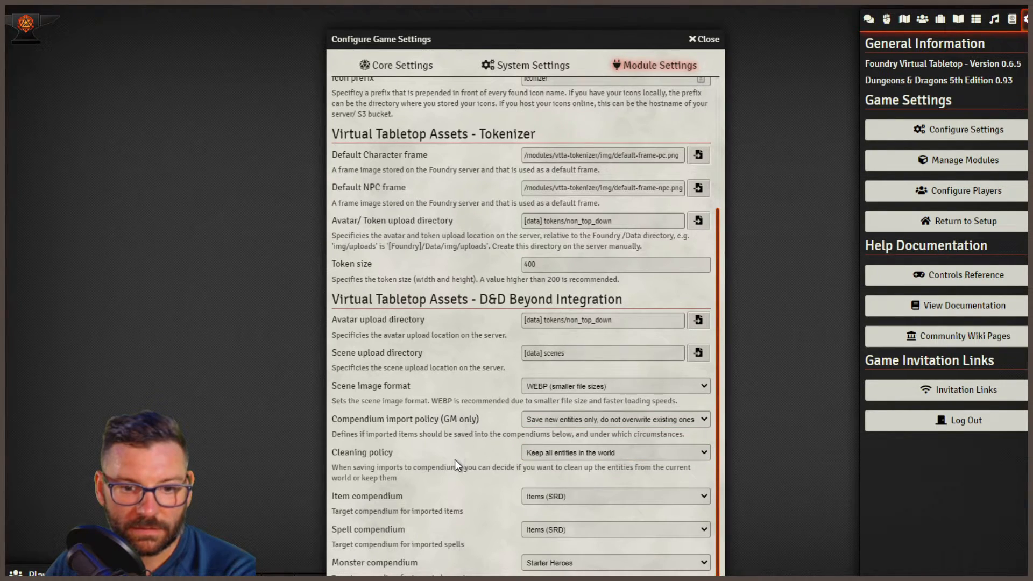
left_click(537, 559)
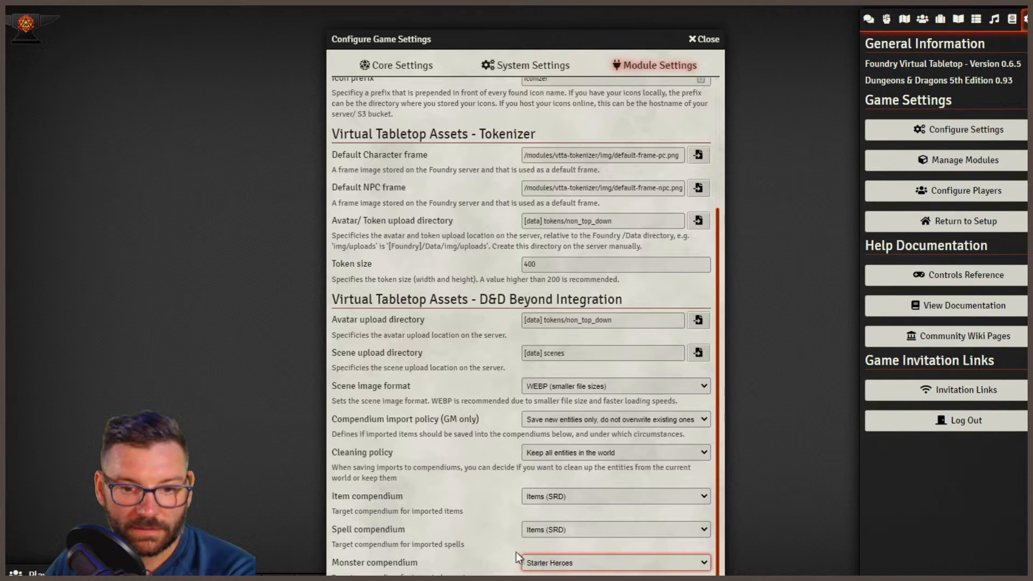
key("Escape")
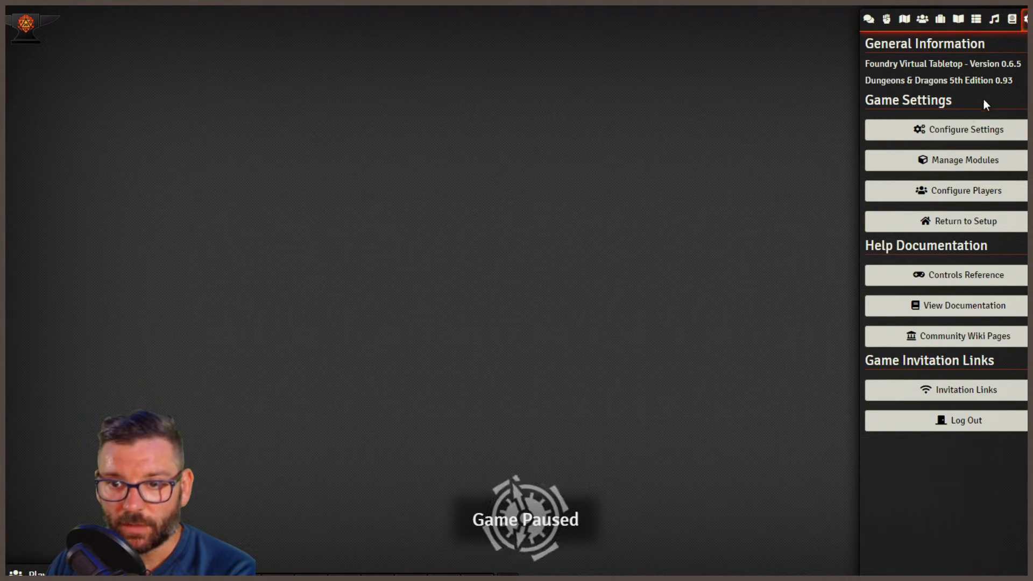
- Reopen the module settings and set the D&D Beyond Integration's item compendium to My DDB Items
left_click(942, 132)
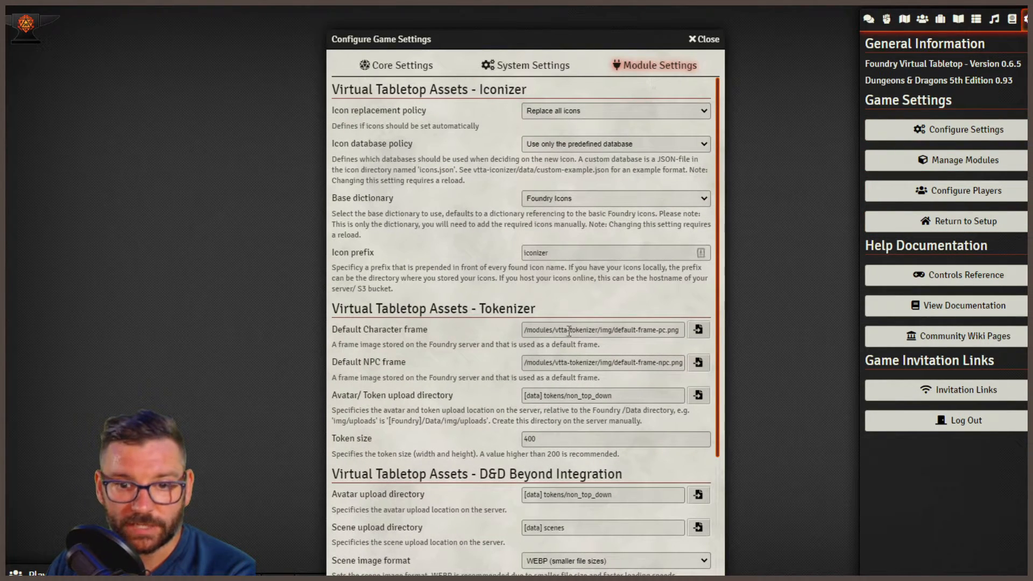
scroll(576, 386, "down", 3)
left_click(557, 500)
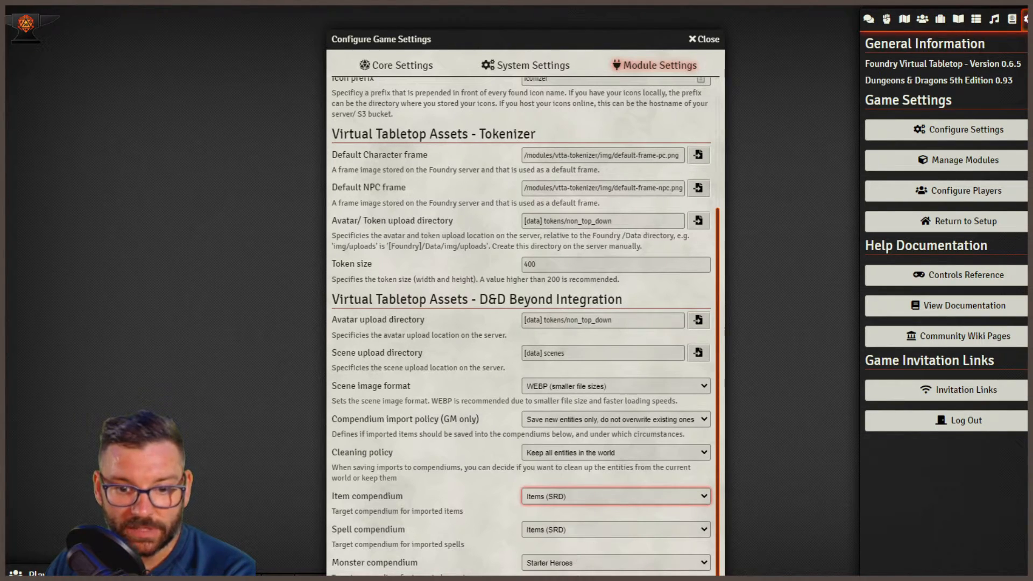
left_click(559, 569)
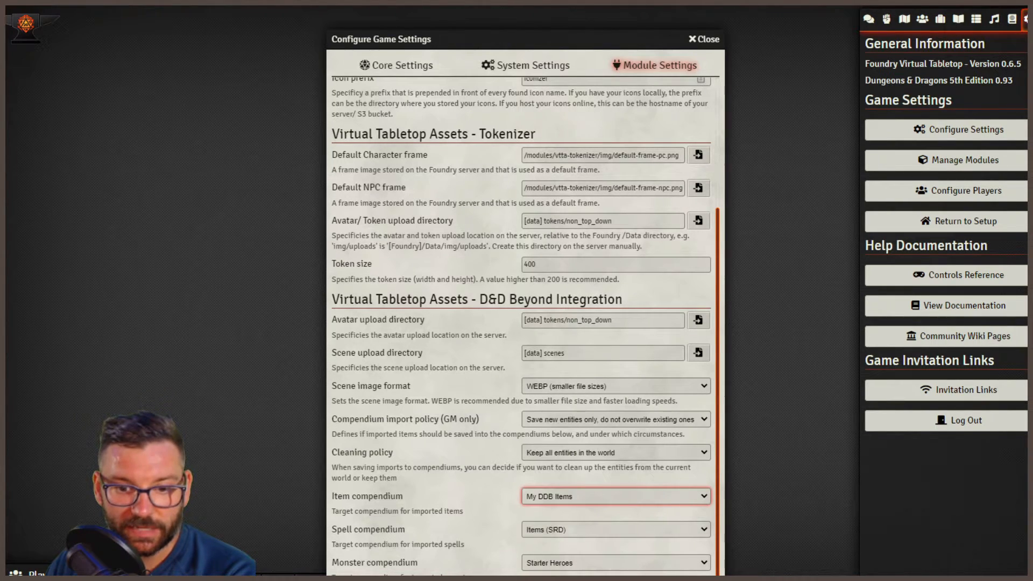
- Set the spell compendium to My DDB Spells and the monster compendium to My DDB Monsters
left_click(562, 530)
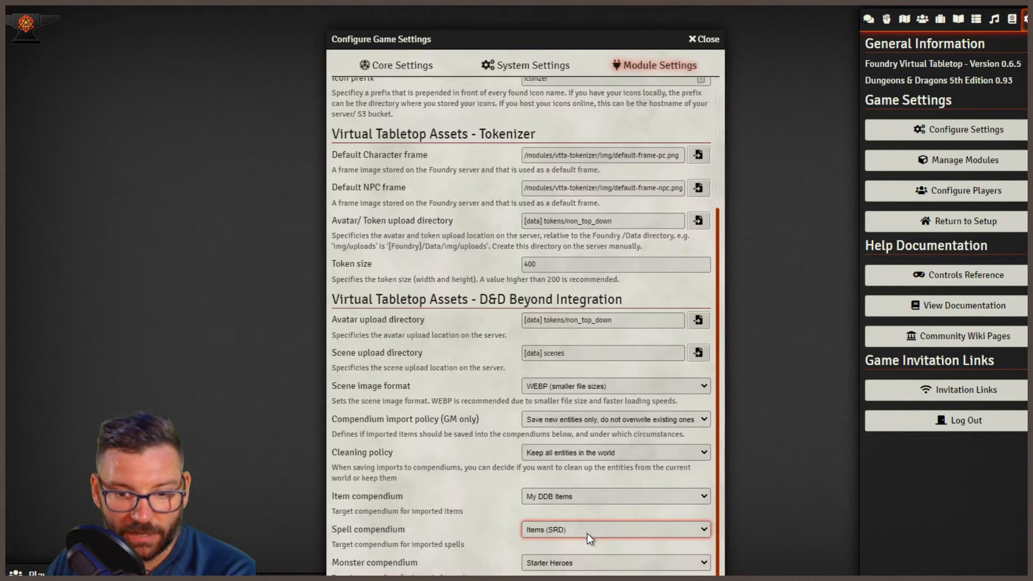
left_click(559, 575)
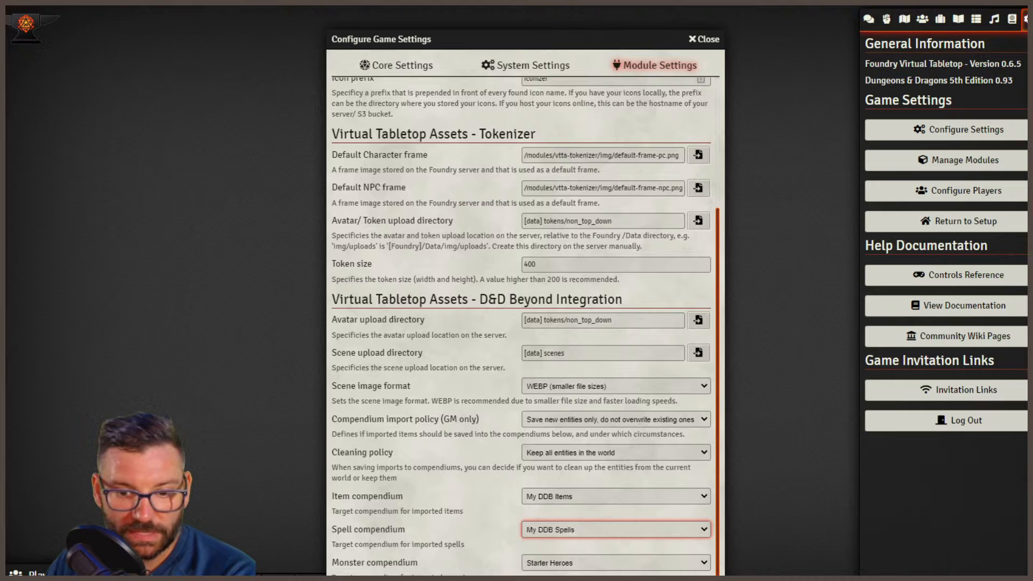
left_click(591, 565)
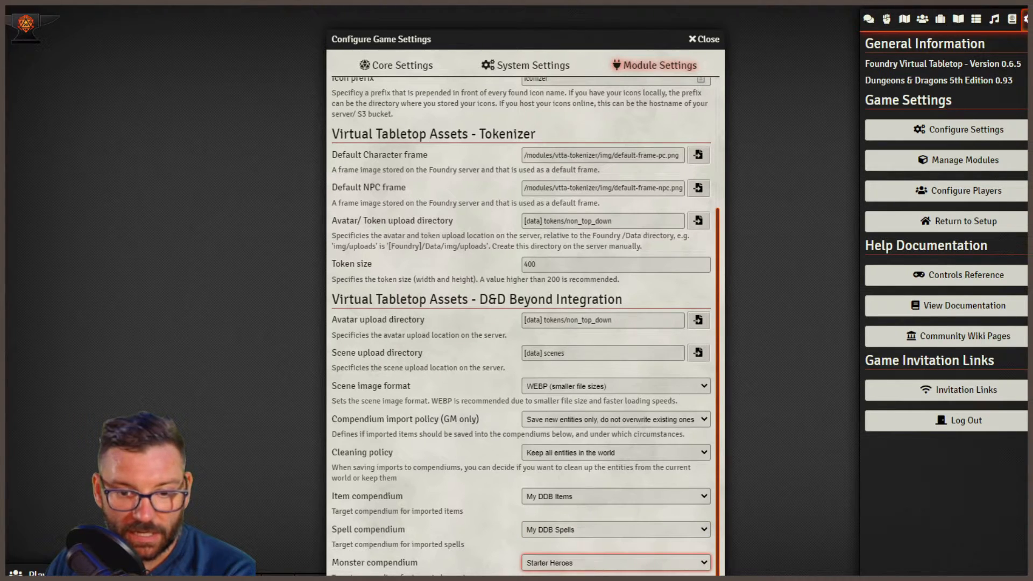
left_click(557, 572)
left_click(461, 512)
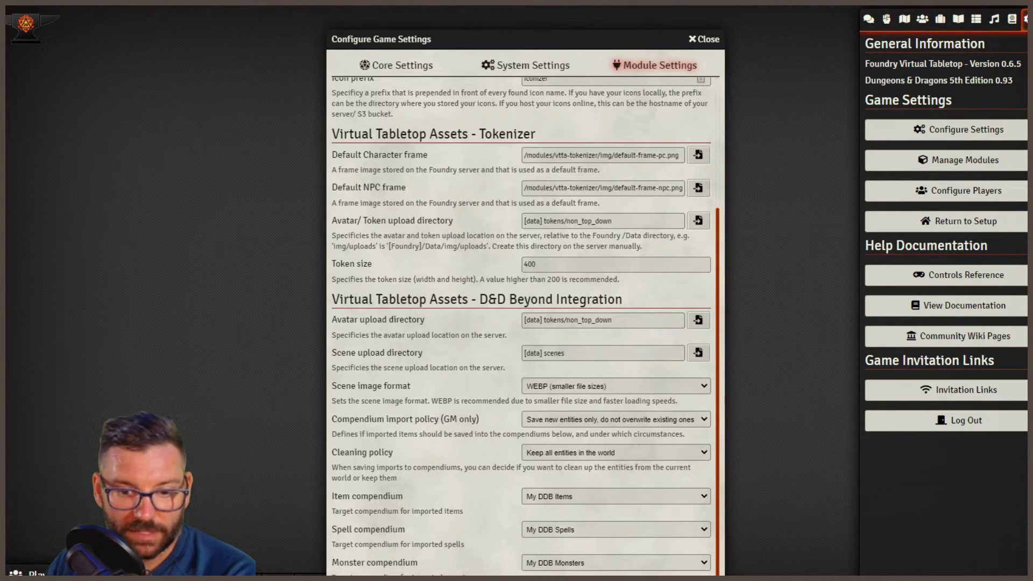
- Save the module settings and display the list of compendiums
left_click(428, 578)
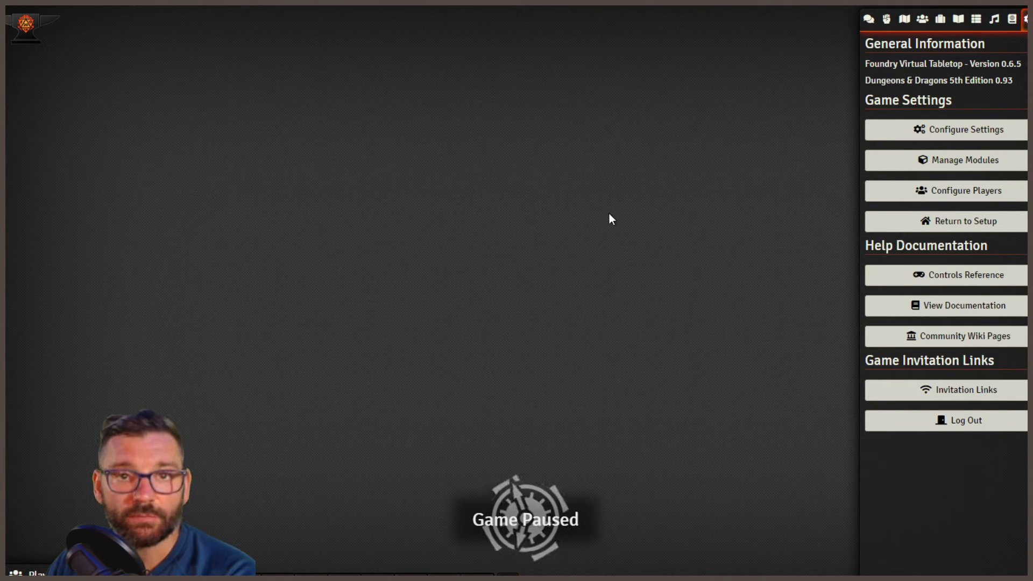
left_click(1012, 19)
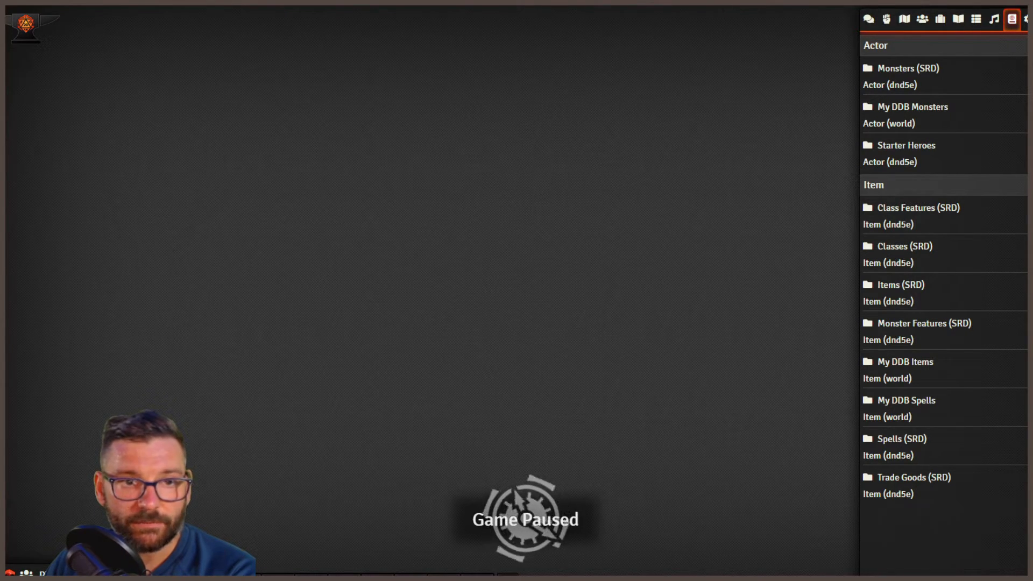
- Switch to D&D Beyond and open the Aarakocra entry from the Monsters listing under the game rules
left_click(71, 4)
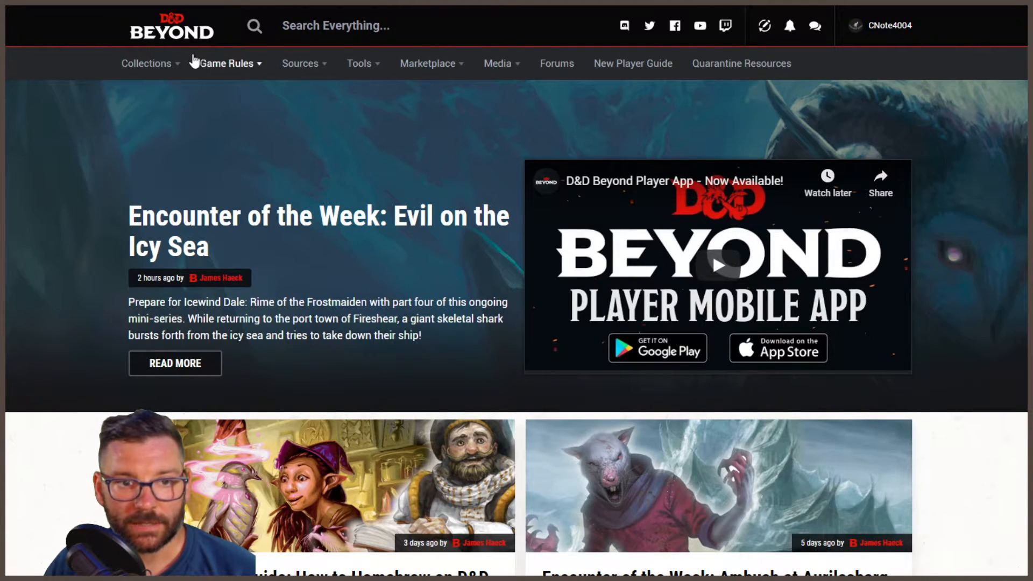
mouse_move(209, 65)
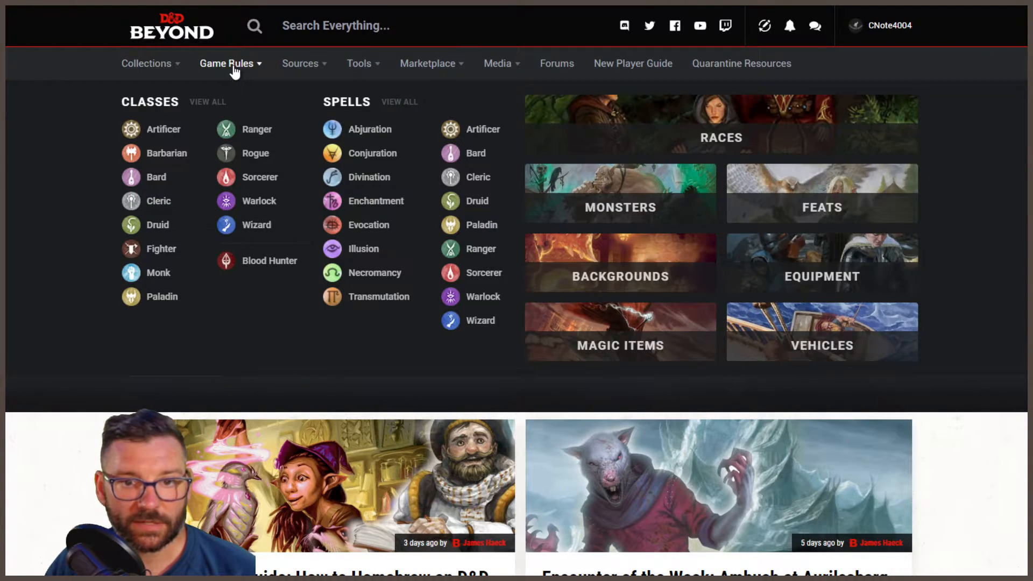
left_click(569, 188)
scroll(194, 374, "down", 5)
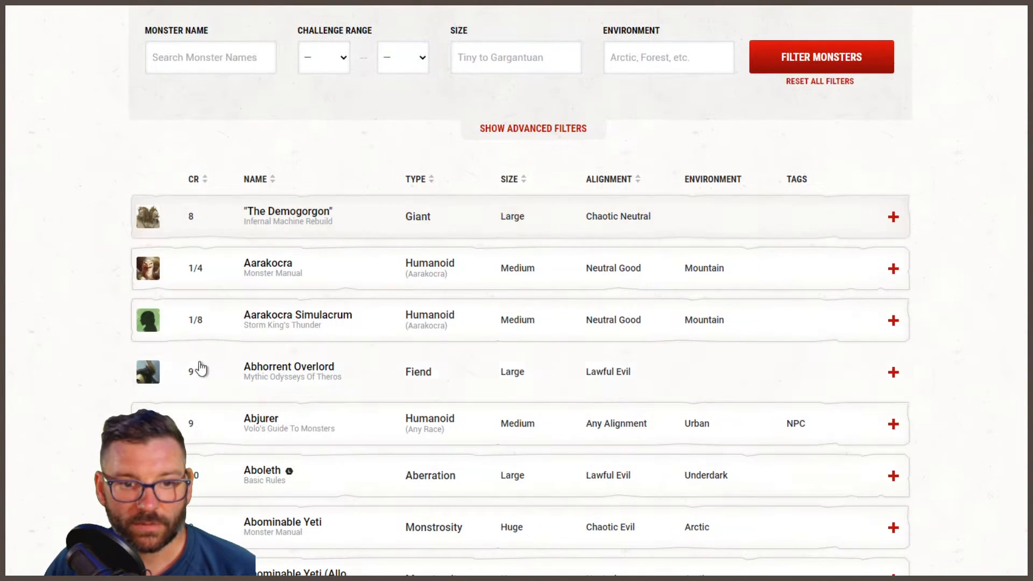
left_click(262, 269)
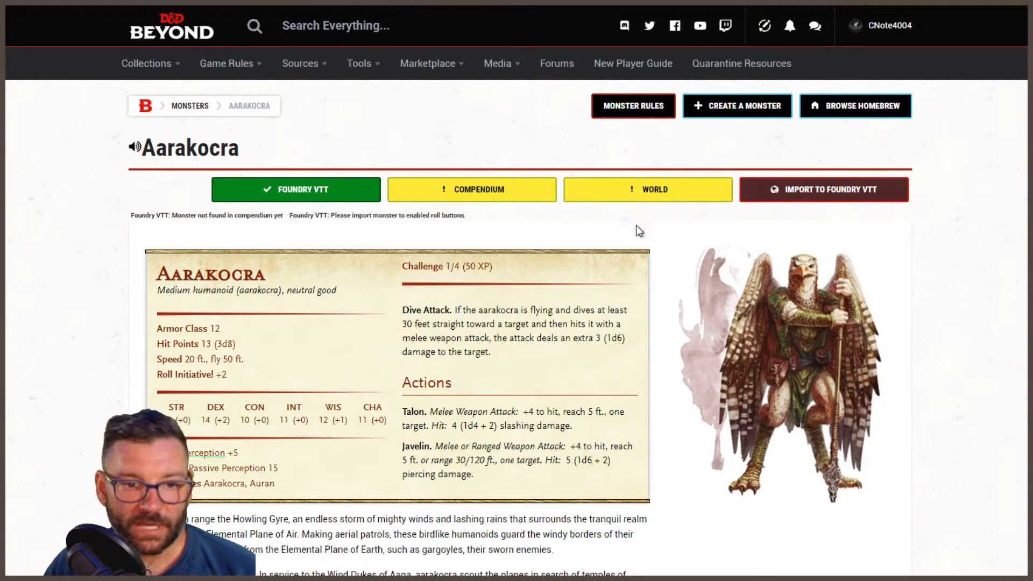
- Look over the Aarakocra's stat block and description, and import the monster to Foundry VTT
scroll(393, 470, "down", 5)
scroll(627, 442, "up", 5)
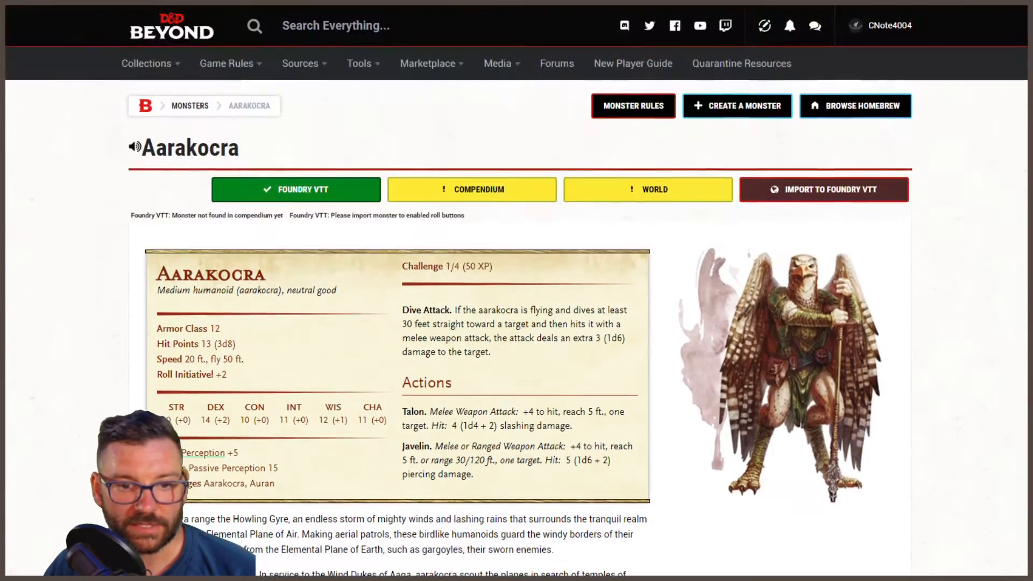
scroll(515, 297, "down", 3)
scroll(514, 297, "down", 5)
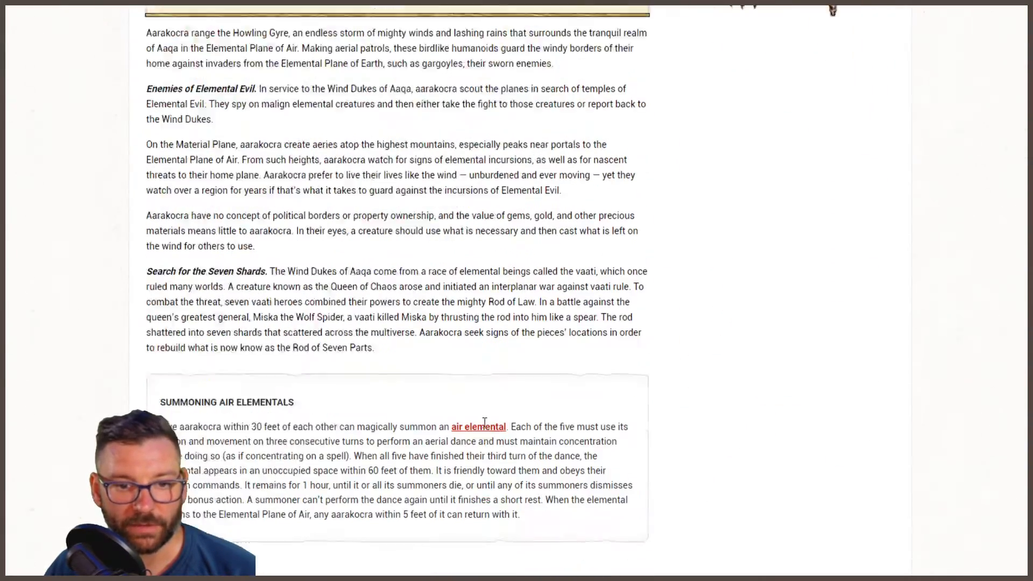
scroll(487, 422, "up", 8)
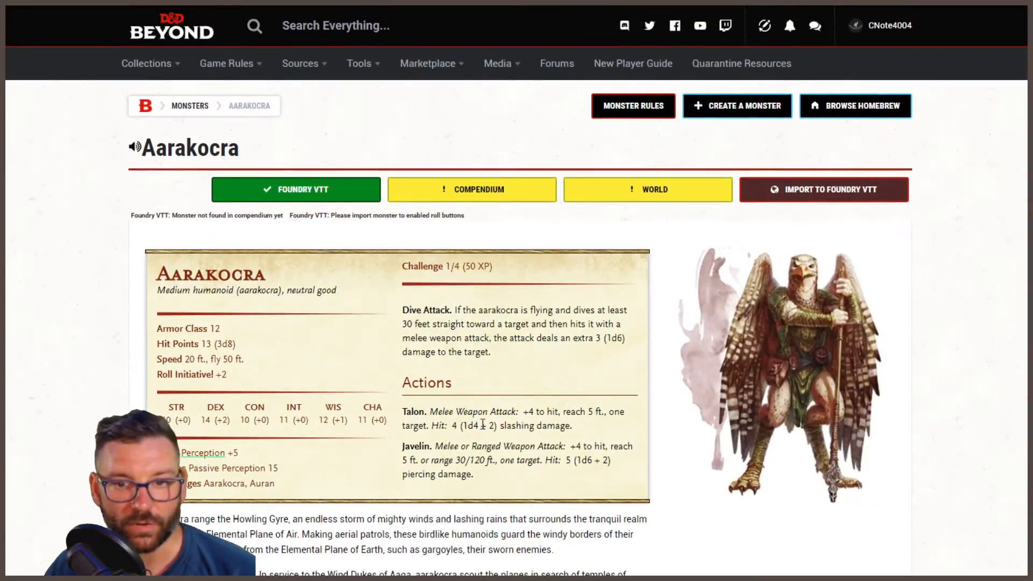
left_click(822, 197)
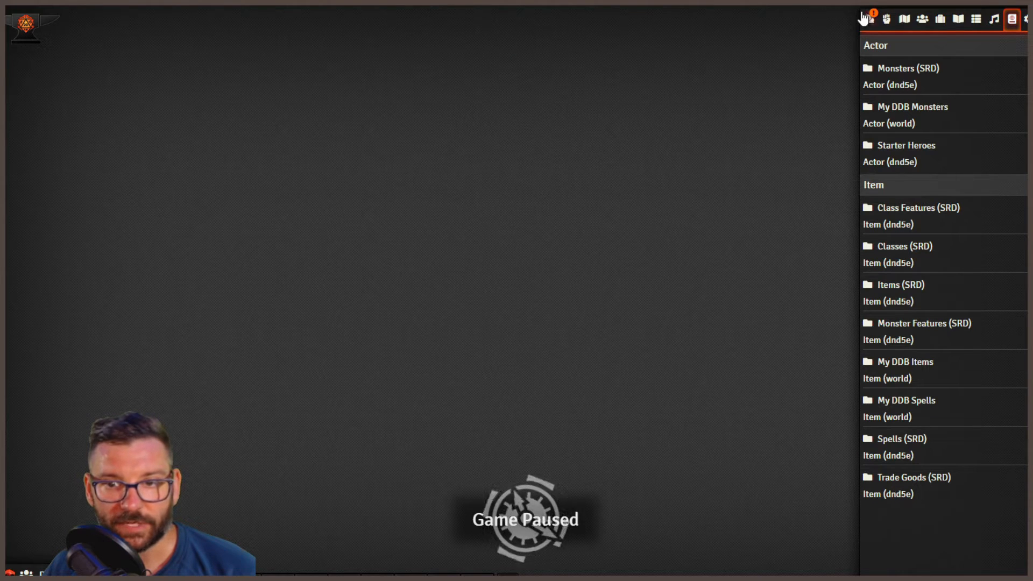
- Roll a normal attack and normal damage from the Aarakocra's Javelin (Ranged) chat card, and flush the chat log
left_click(867, 21)
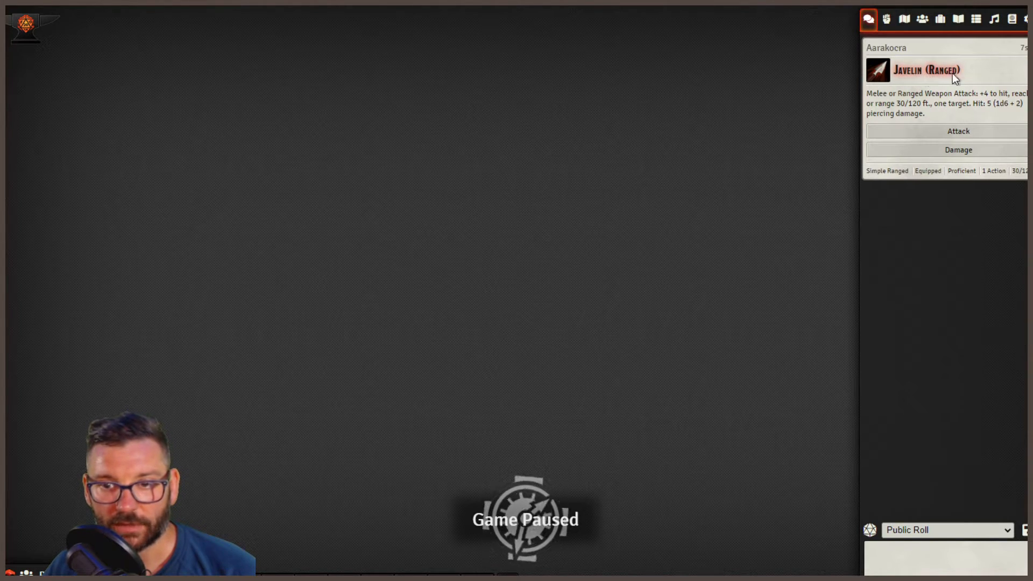
left_click(966, 133)
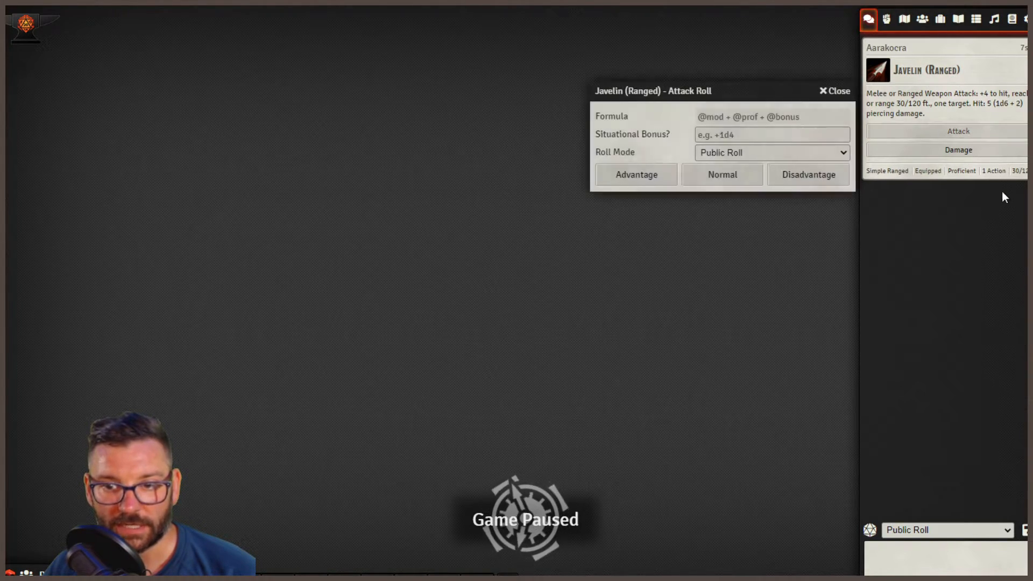
left_click(719, 175)
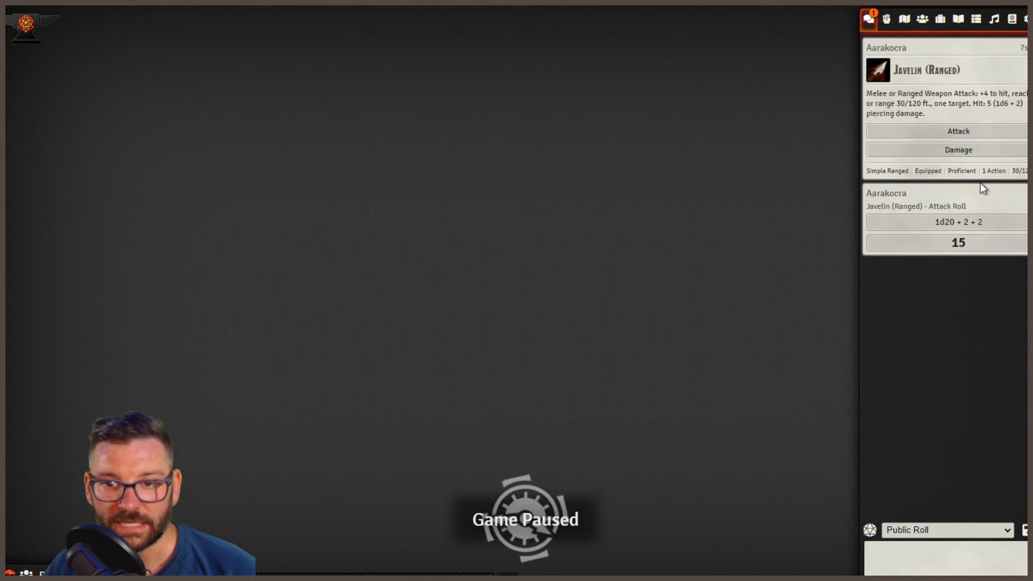
left_click(957, 150)
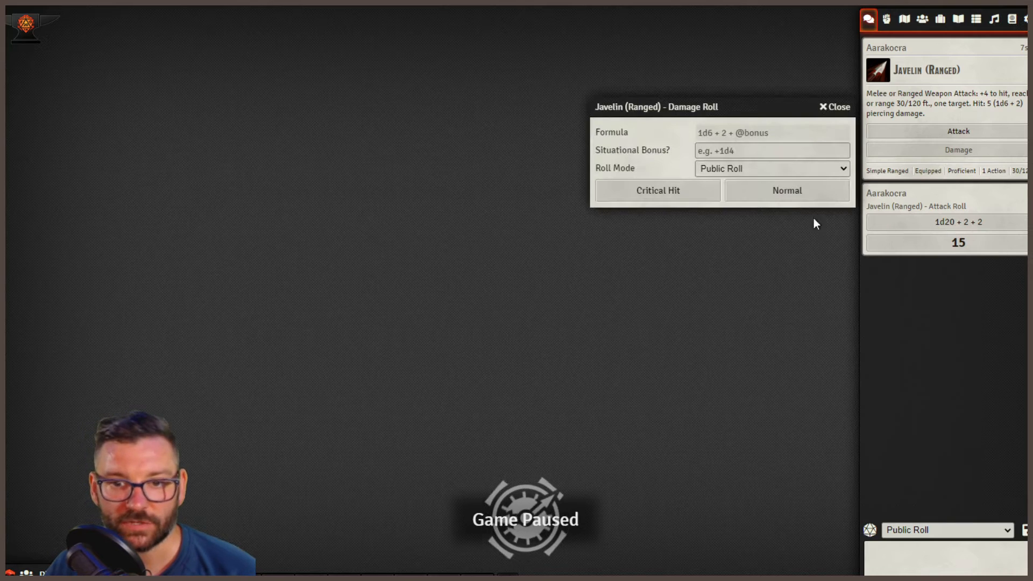
left_click(777, 195)
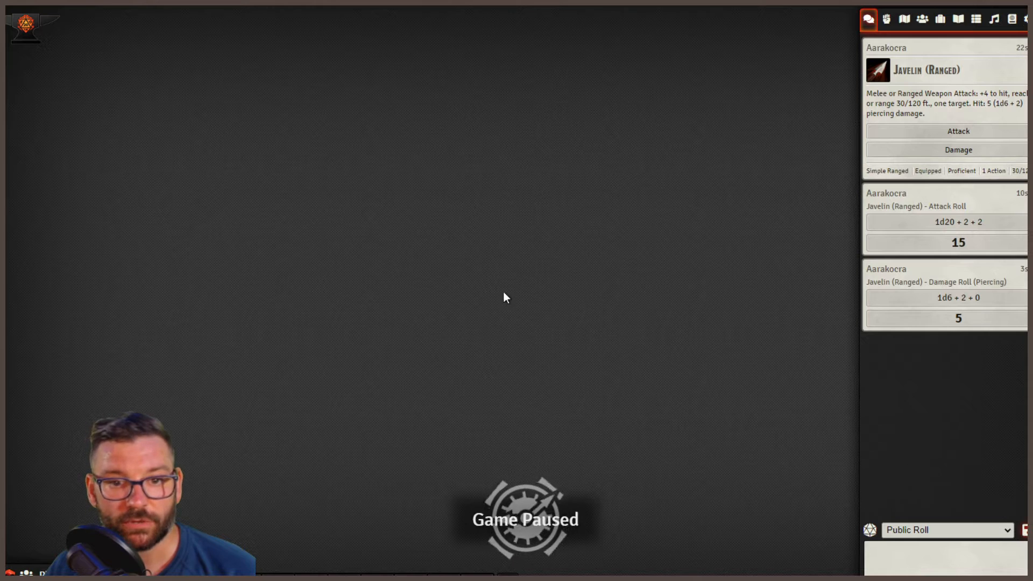
left_click(1032, 530)
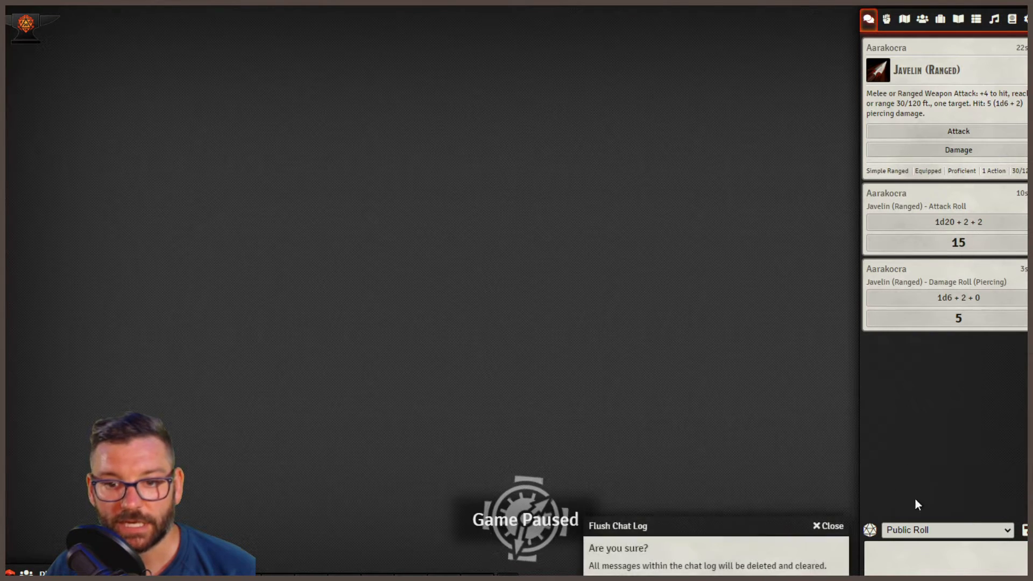
left_click(657, 579)
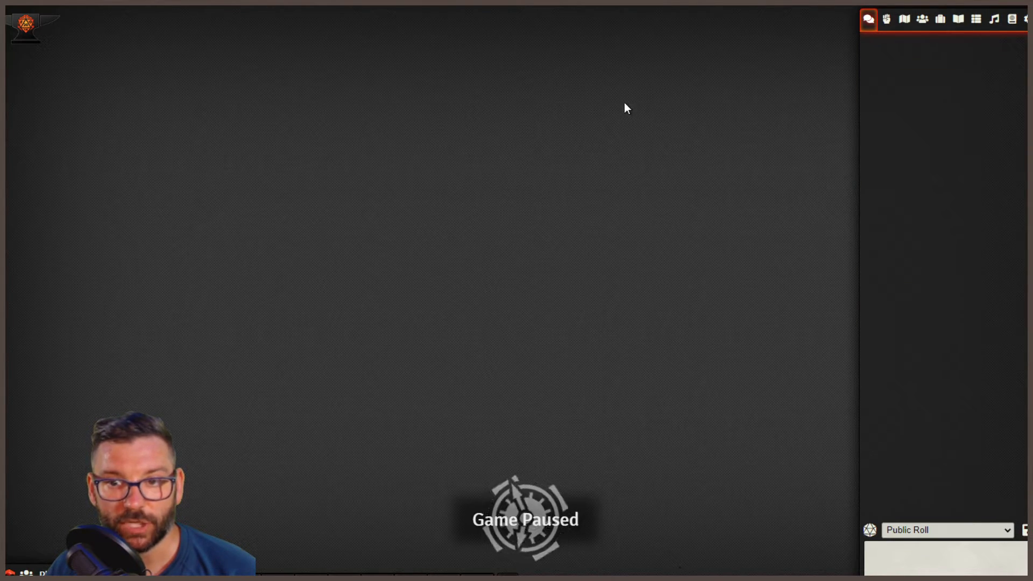
- Check the Aarakocra's character sheet in the My DDB Monsters compendium, and close both windows
left_click(1012, 22)
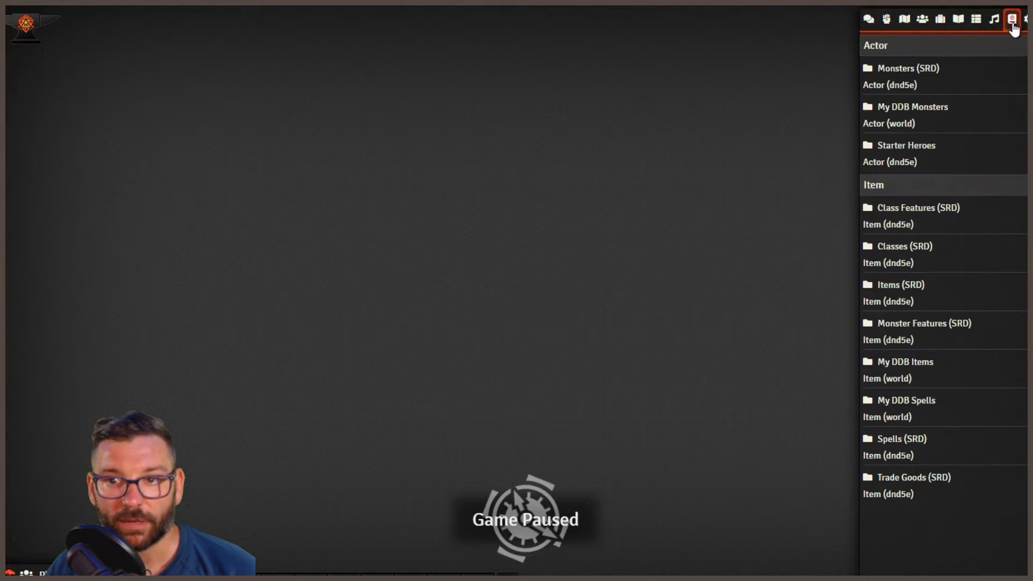
left_click(976, 20)
left_click(1012, 21)
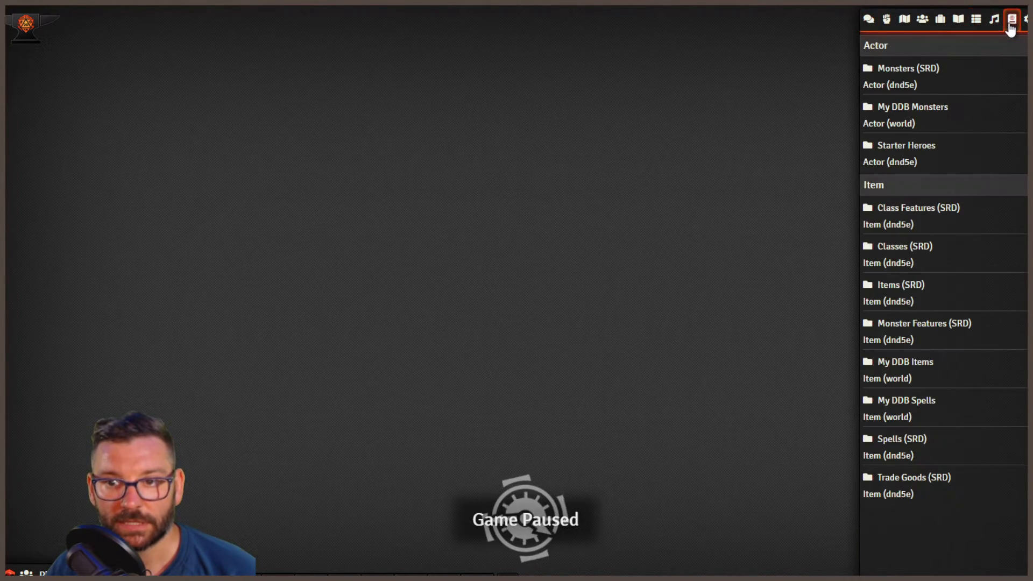
left_click(915, 108)
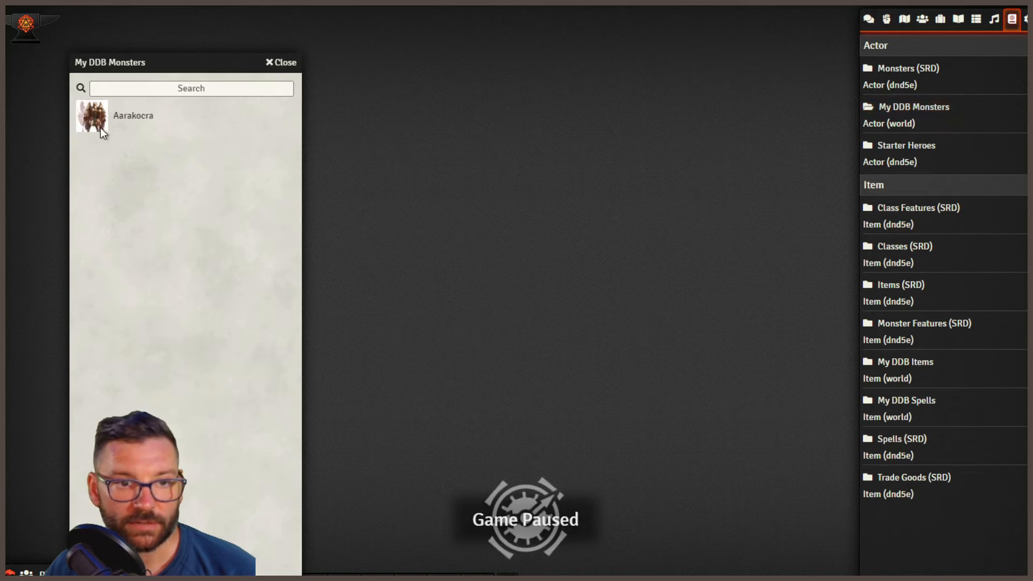
left_click(134, 119)
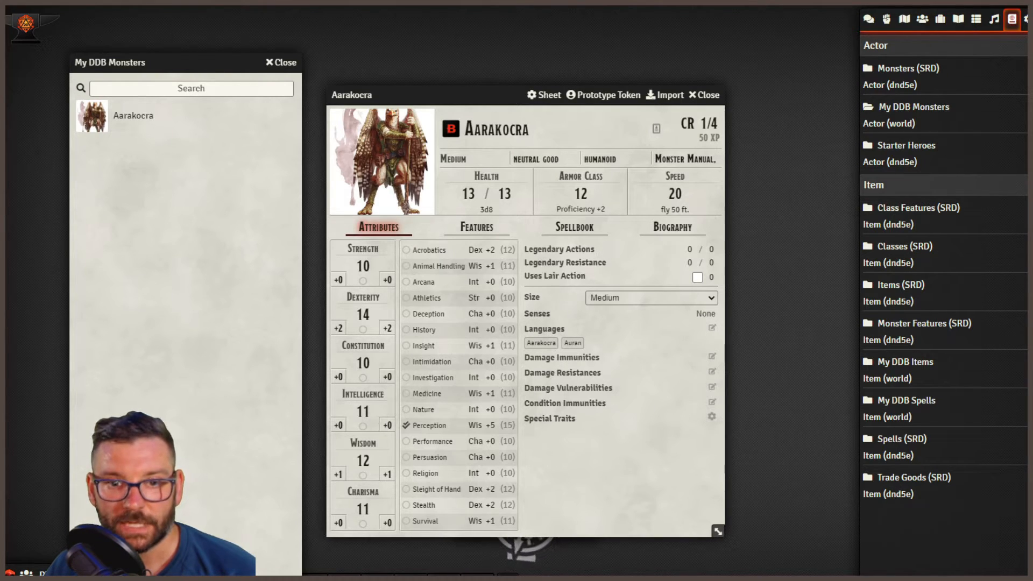
left_click(708, 101)
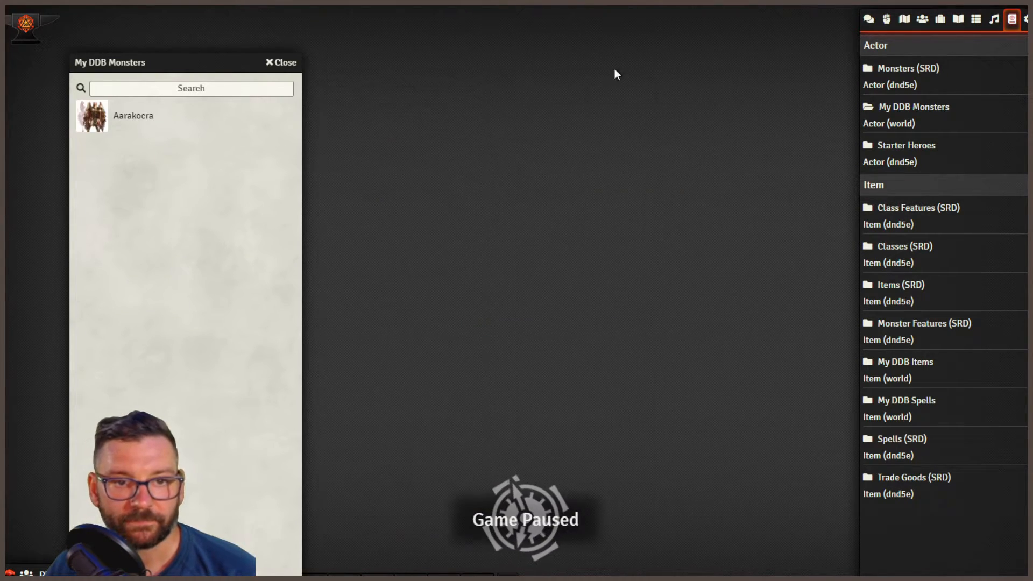
left_click(286, 63)
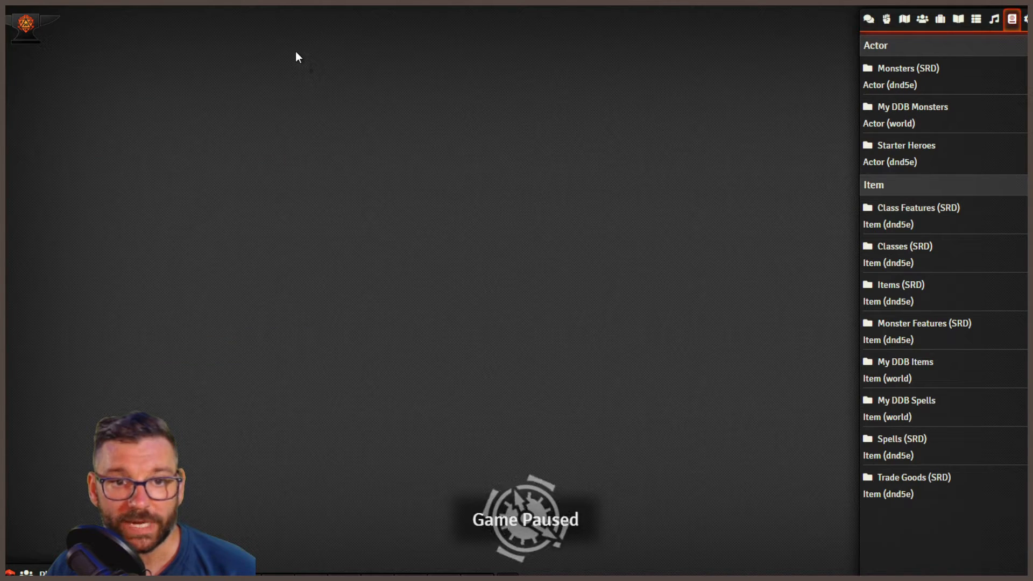
- Switch back to D&D Beyond, filter the monsters by the name archmage, and open the Archmage entry
key("ctrl+Tab")
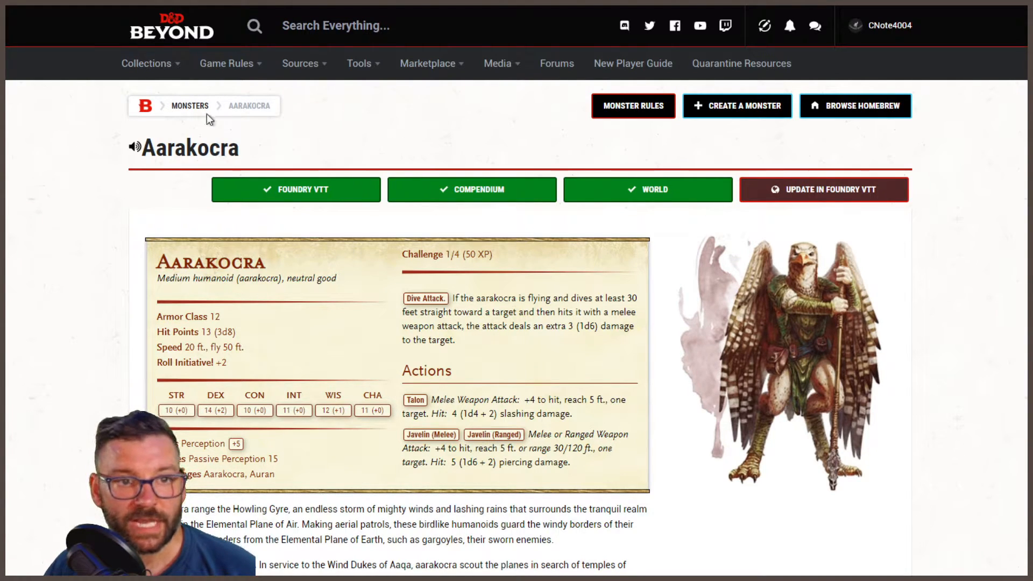
left_click(180, 111)
scroll(166, 152, "down", 5)
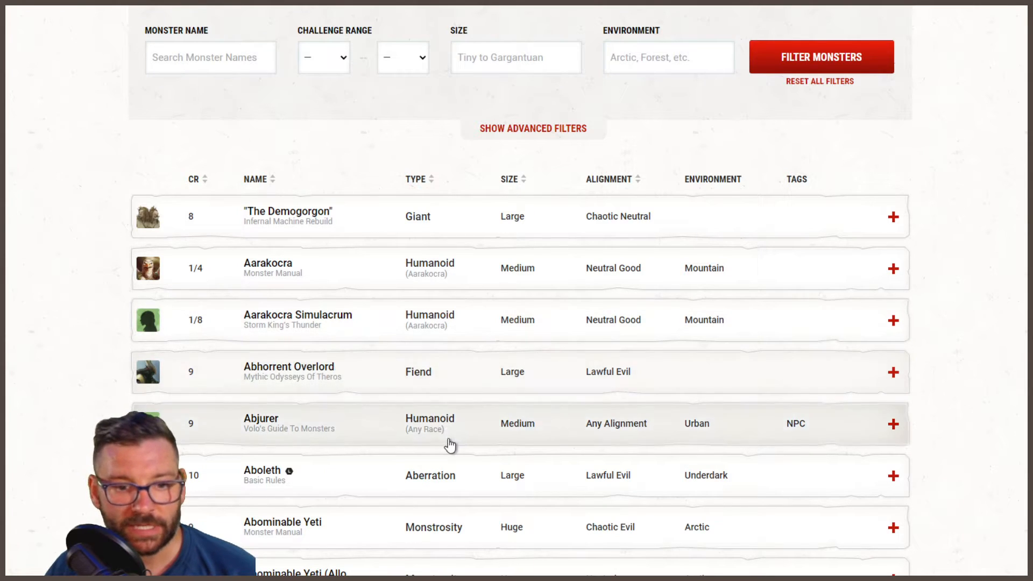
scroll(272, 284, "up", 5)
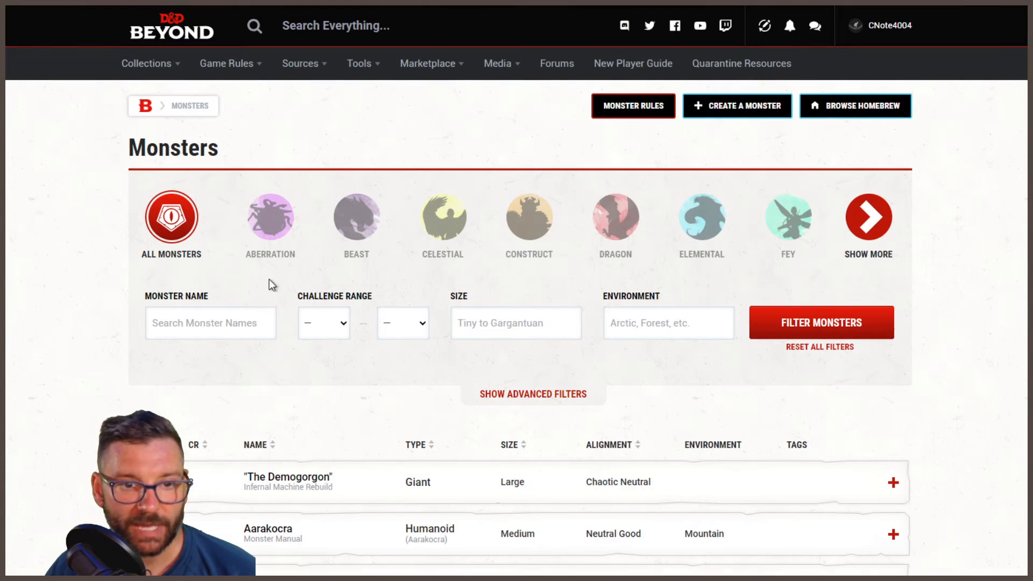
left_click(191, 324)
type("archmage")
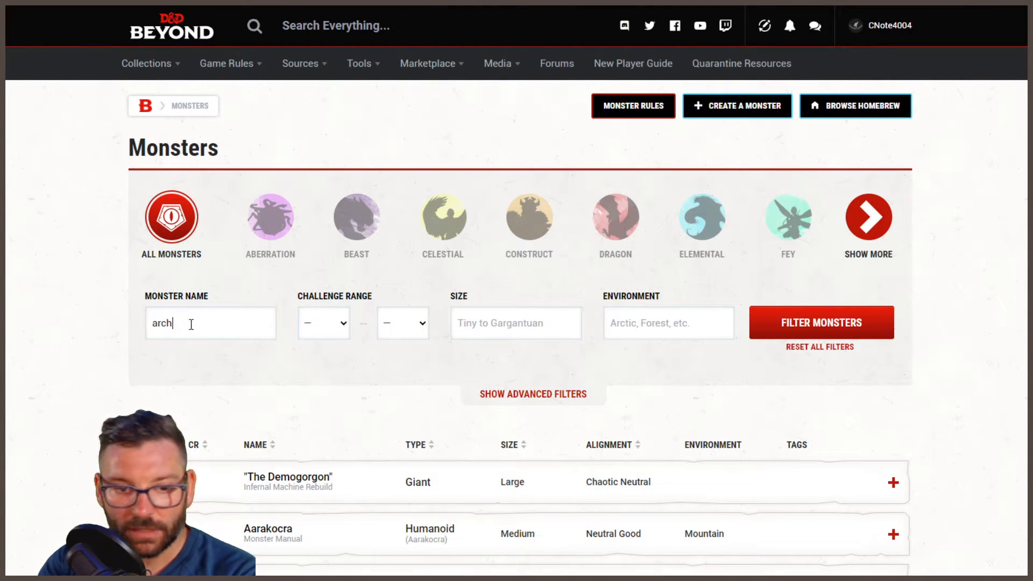
left_click(806, 330)
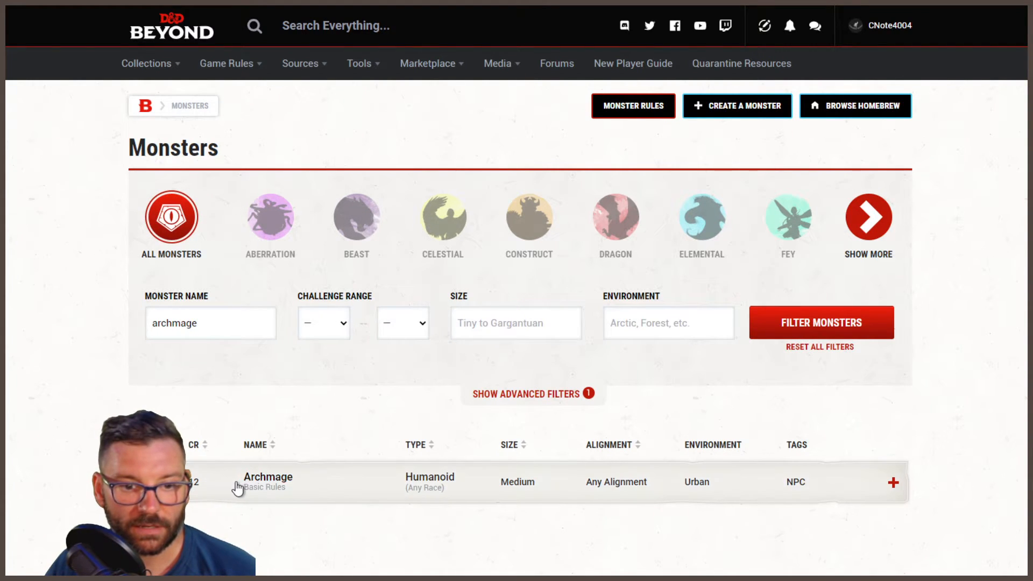
left_click(262, 489)
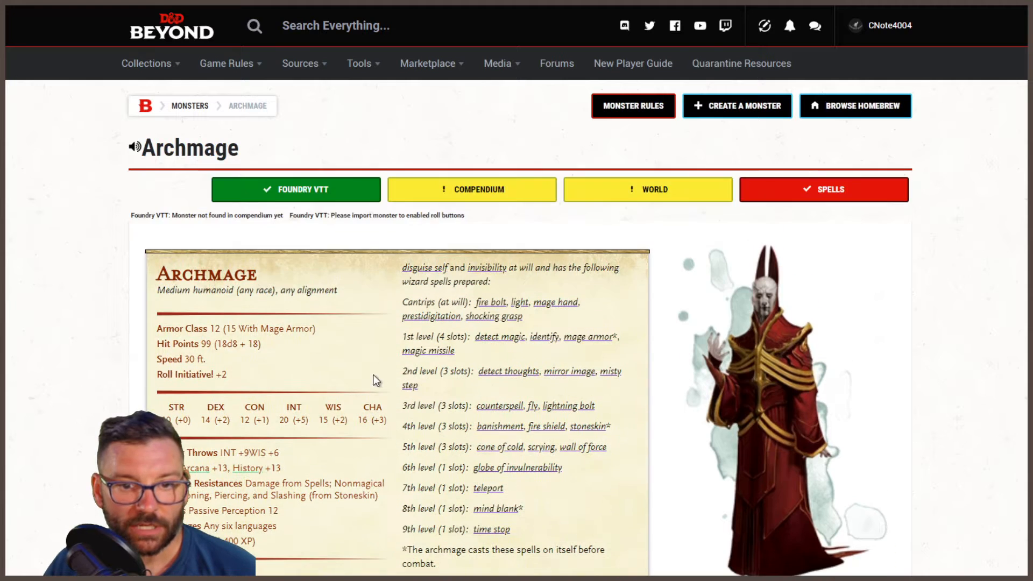
- Look over the Archmage's stat block and the list of its spells missing from Foundry VTT
scroll(915, 390, "down", 3)
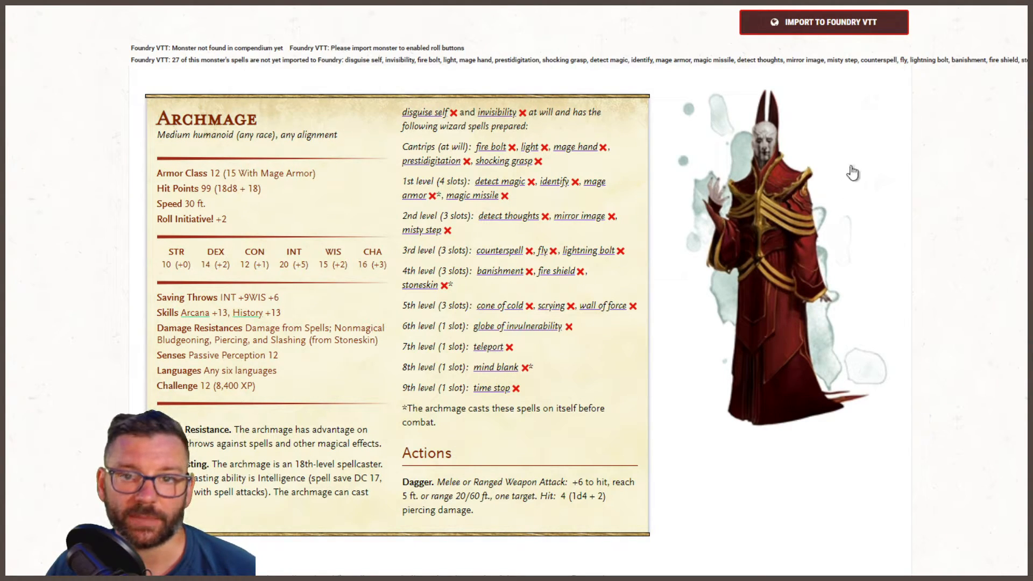
scroll(911, 189, "up", 1)
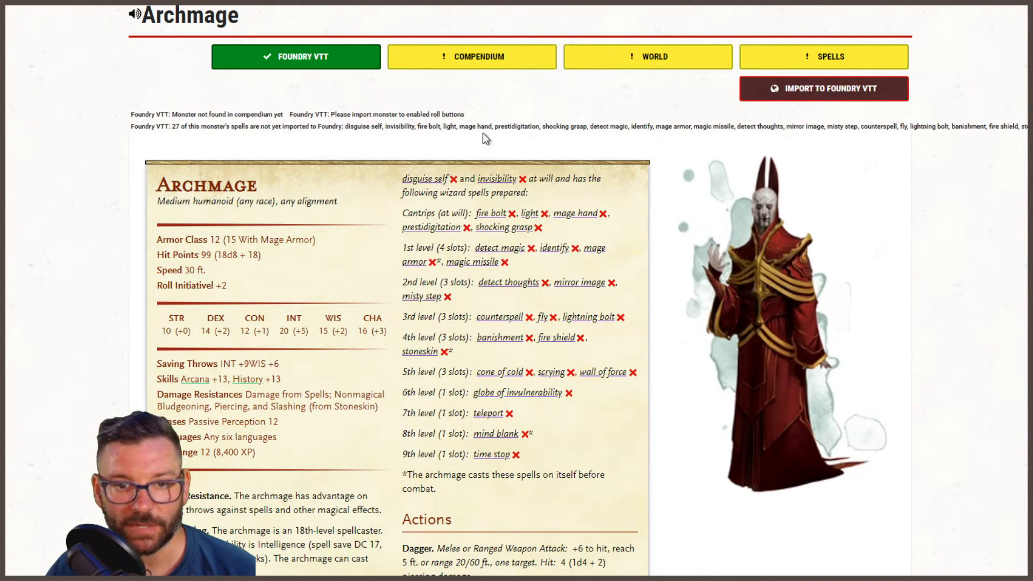
scroll(169, 218, "down", 3)
scroll(170, 218, "up", 4)
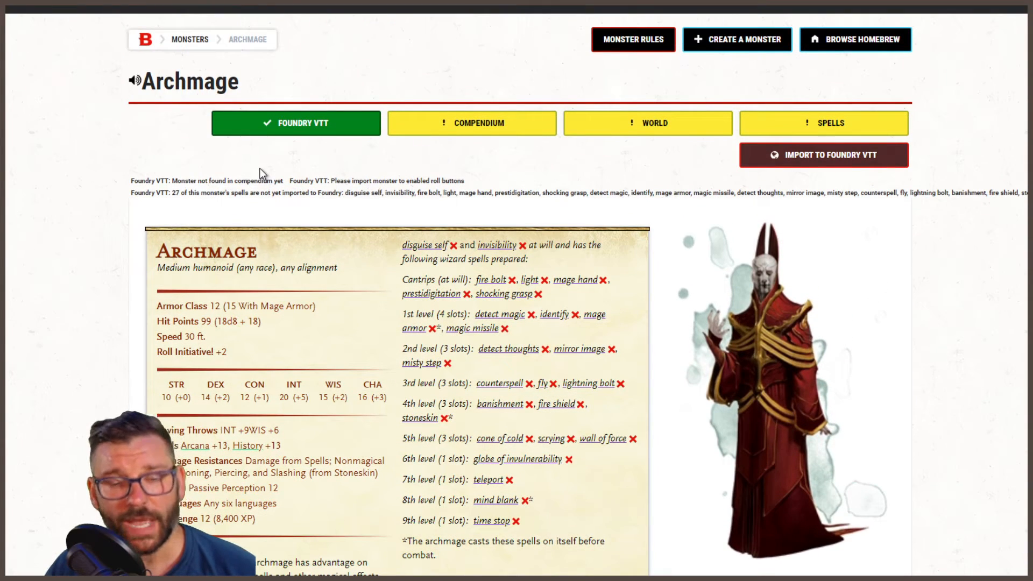
- Preview the Archmage's Disguise Self, Invisibility, cantrips and 1st-level spells one by one to import them to Foundry VTT
mouse_move(412, 246)
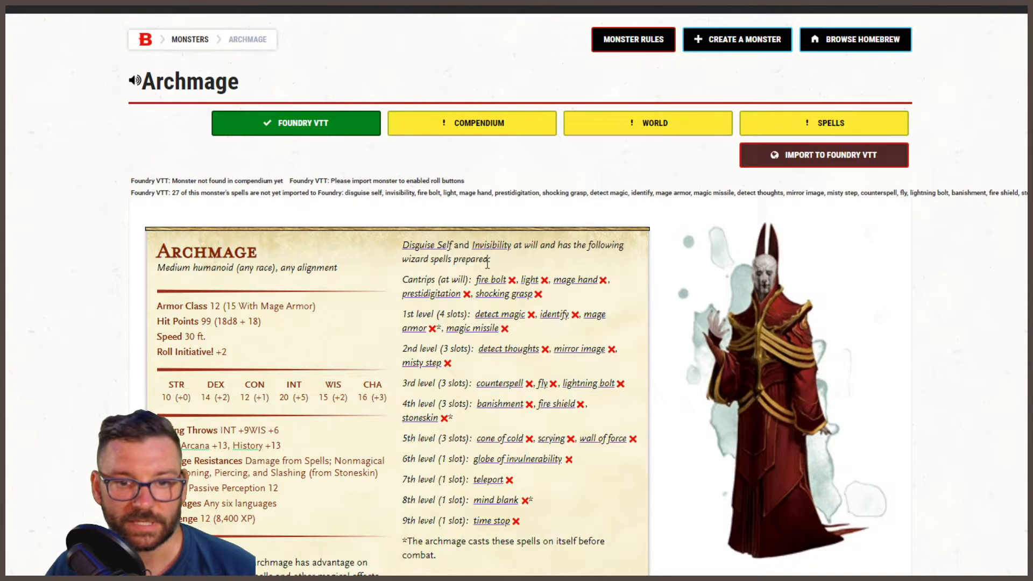
mouse_move(482, 283)
mouse_move(564, 285)
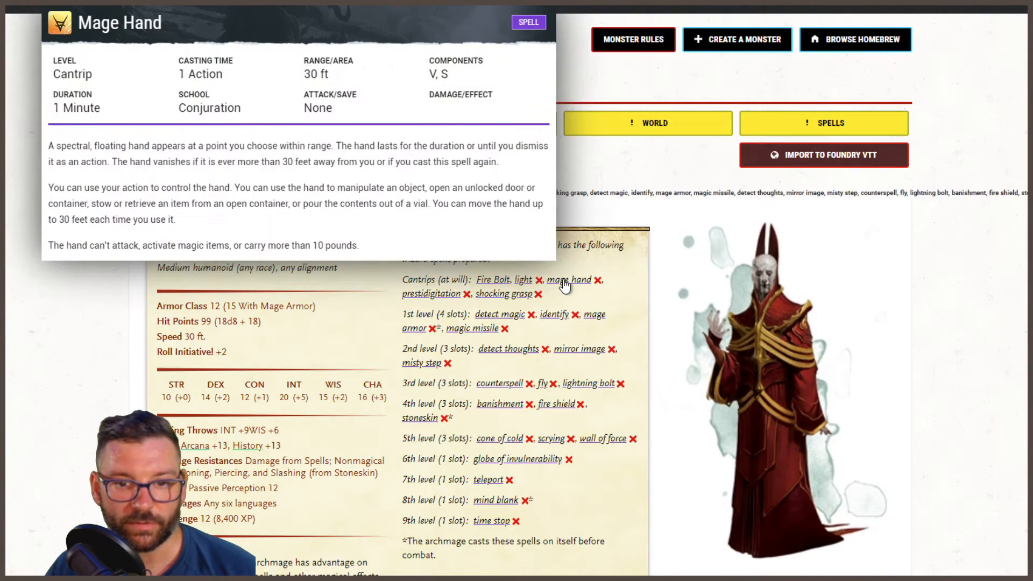
mouse_move(506, 299)
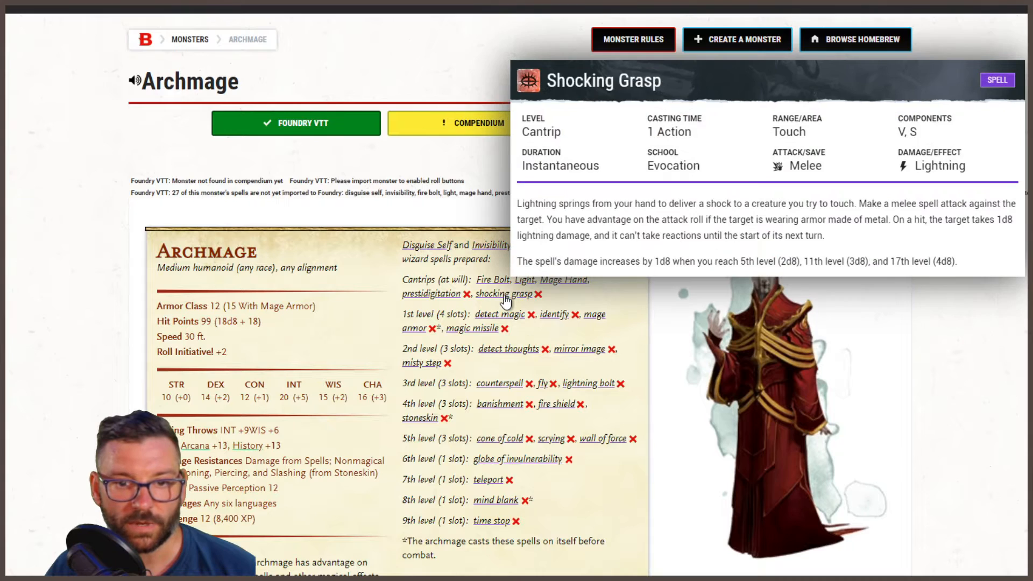
mouse_move(441, 296)
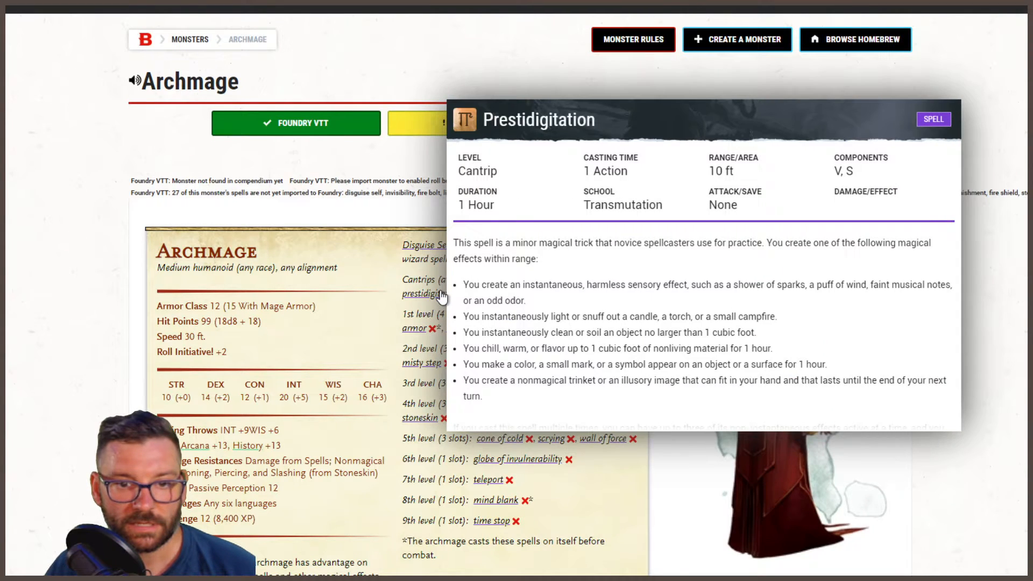
mouse_move(500, 320)
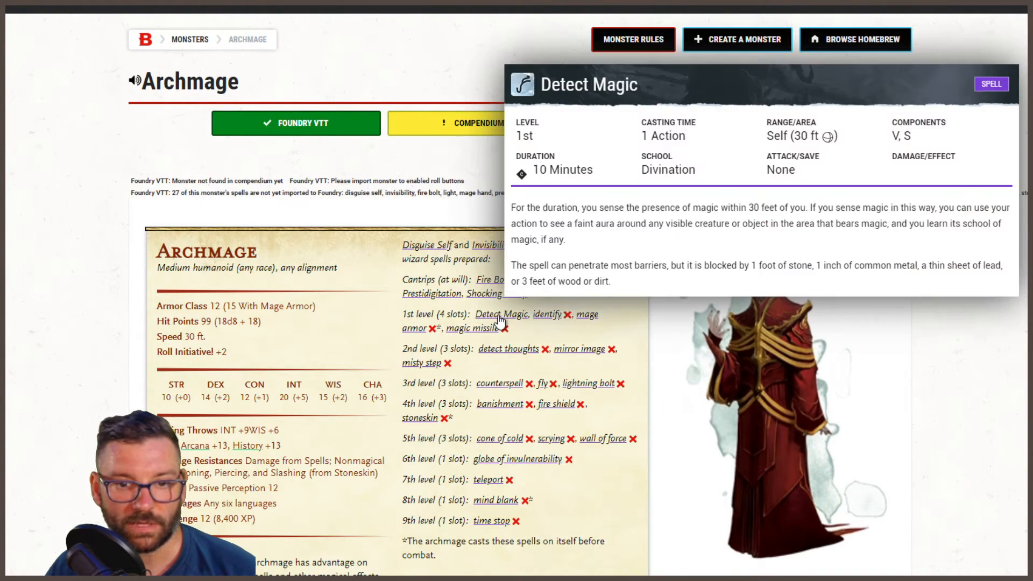
mouse_move(585, 323)
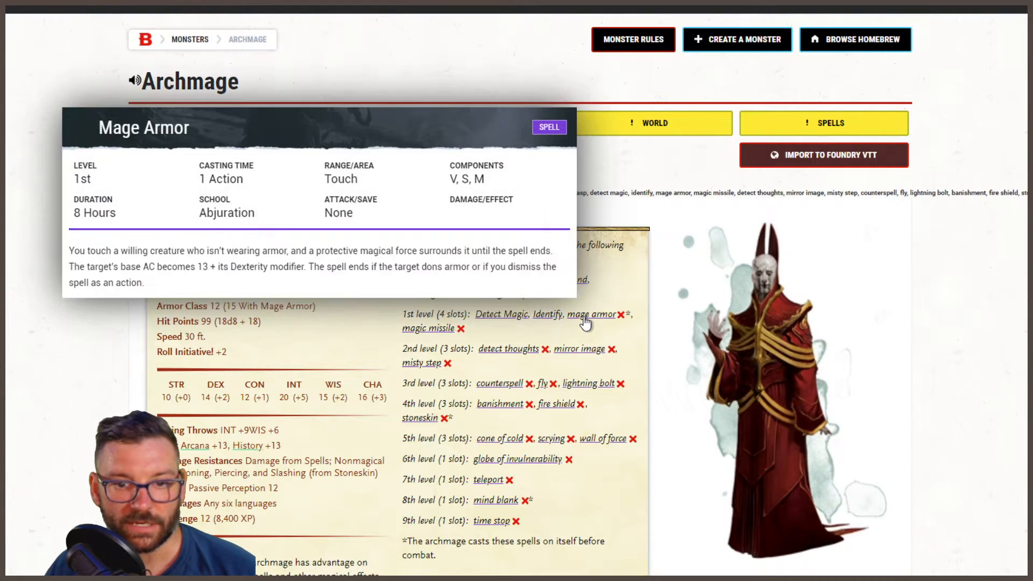
mouse_move(445, 337)
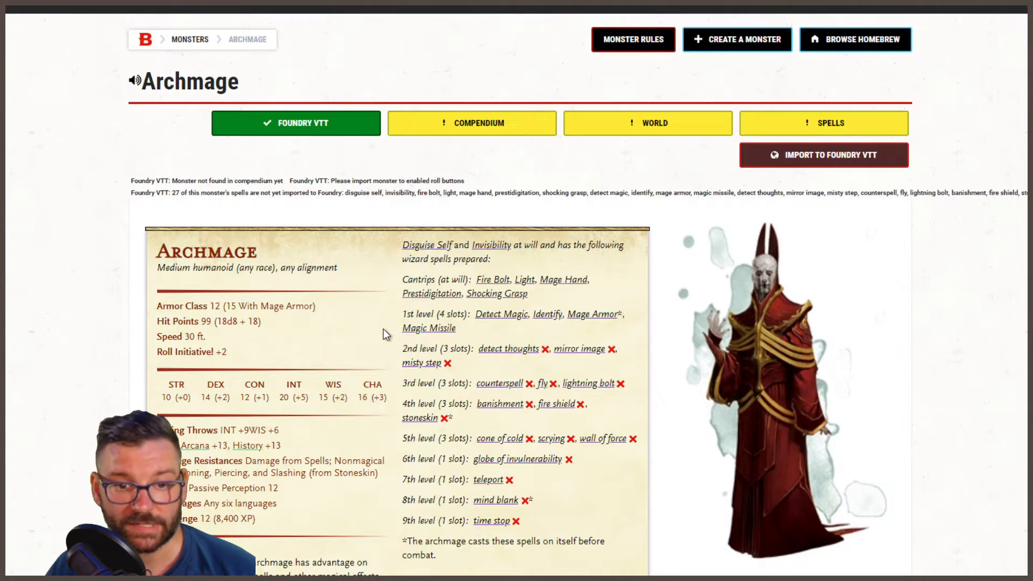
- Preview each of the Archmage's 2nd-, 3rd- and 4th-level spells to import them to Foundry VTT
mouse_move(509, 351)
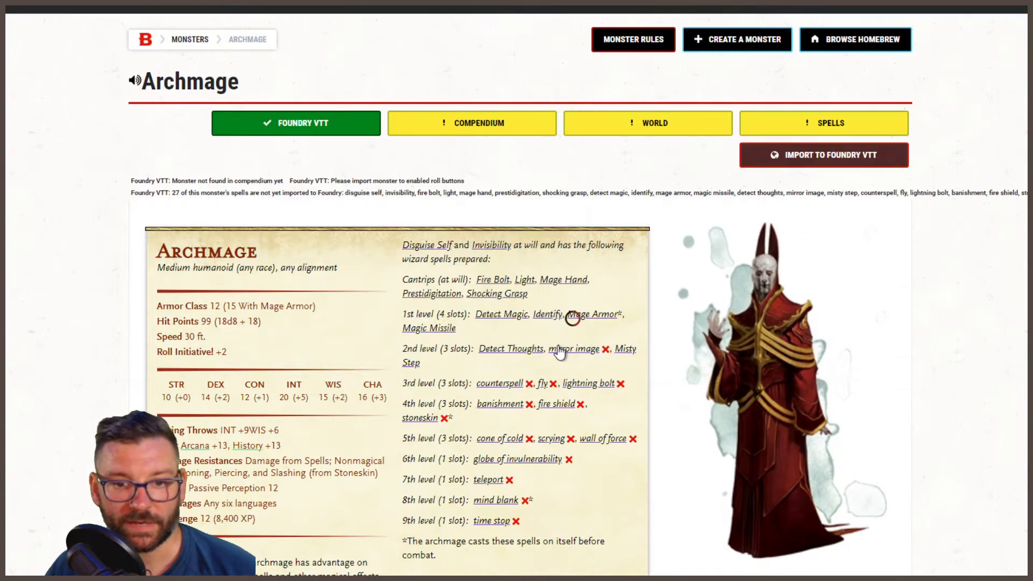
mouse_move(619, 352)
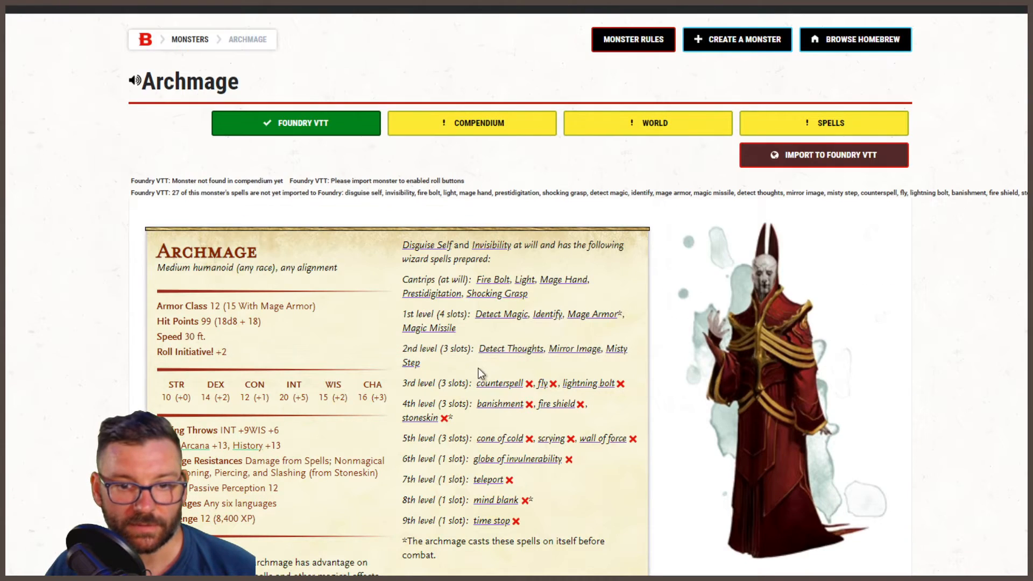
mouse_move(534, 386)
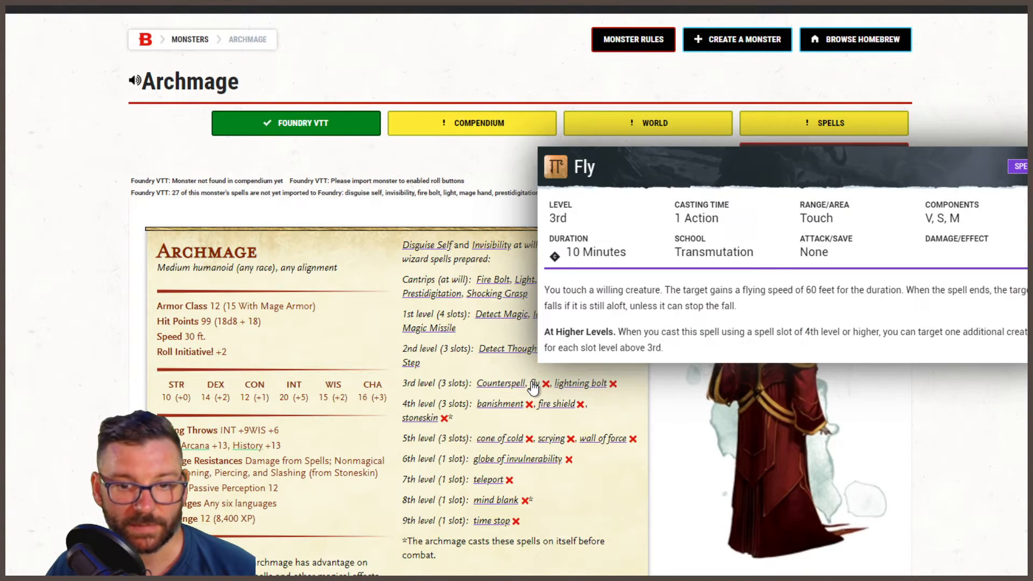
mouse_move(588, 388)
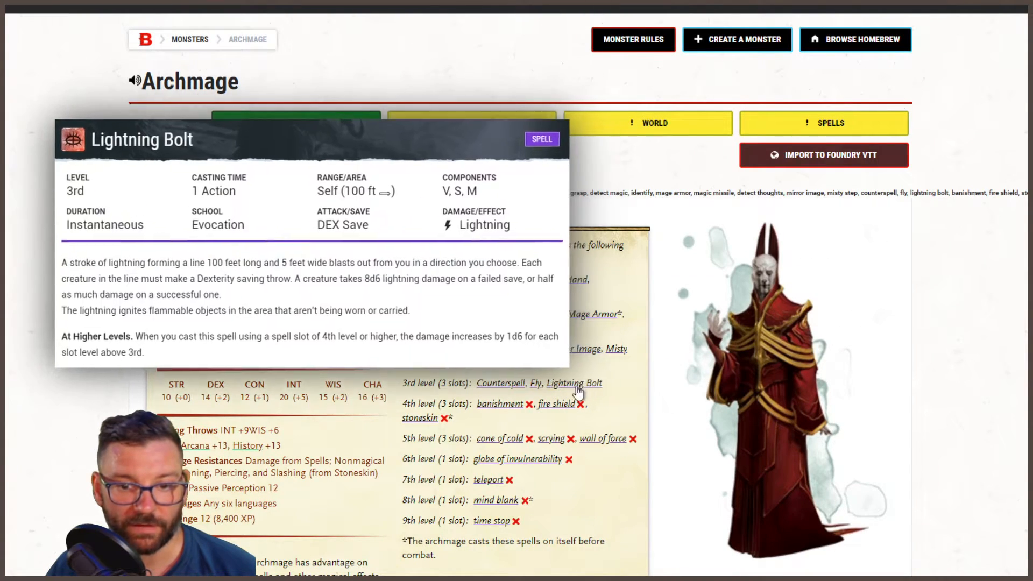
mouse_move(555, 412)
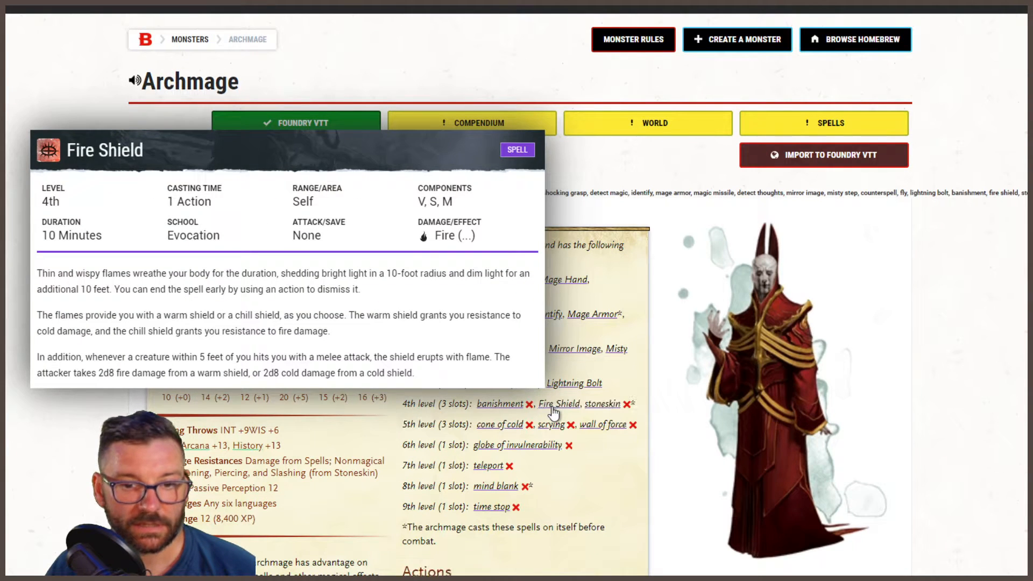
mouse_move(508, 412)
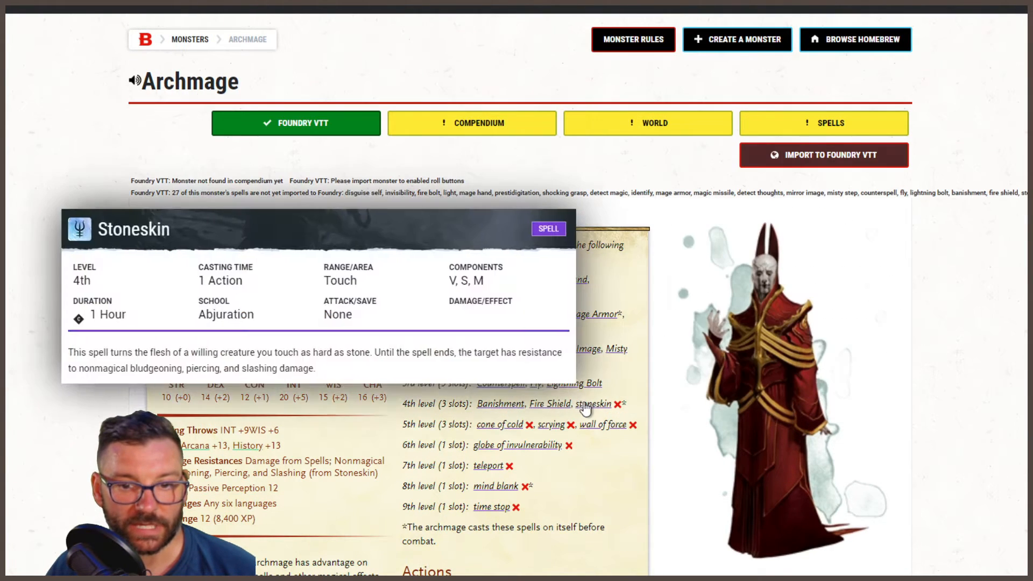
- Preview the Archmage's remaining spells from 5th level (Cone of Cold) to 9th level (Time Stop) to import them to Foundry VTT
mouse_move(494, 429)
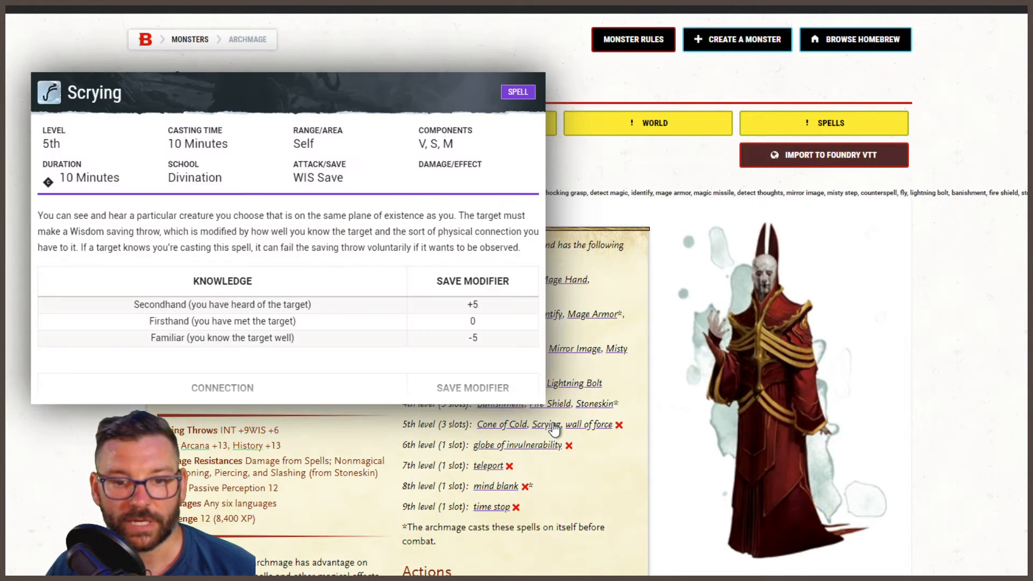
mouse_move(578, 429)
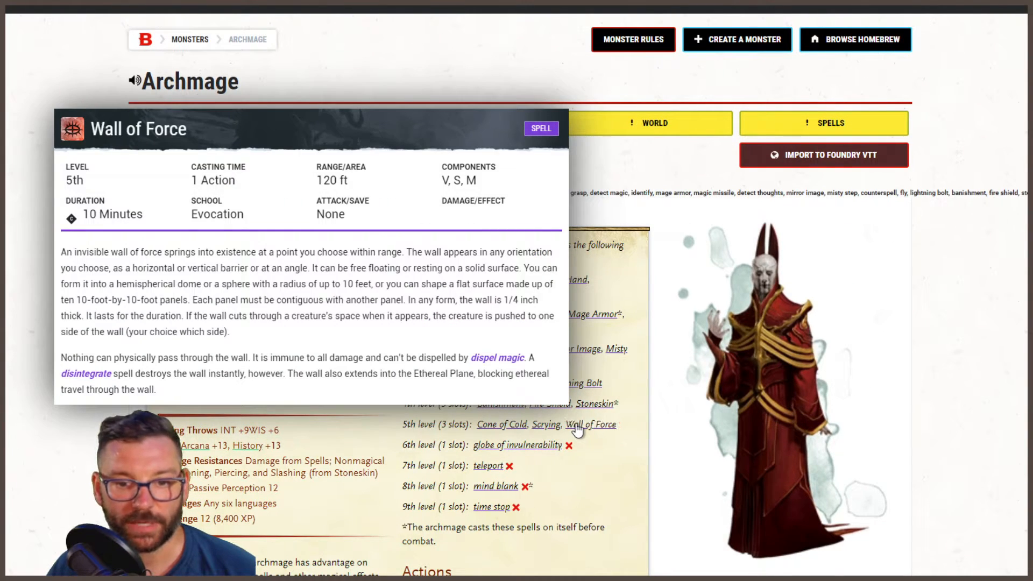
mouse_move(531, 451)
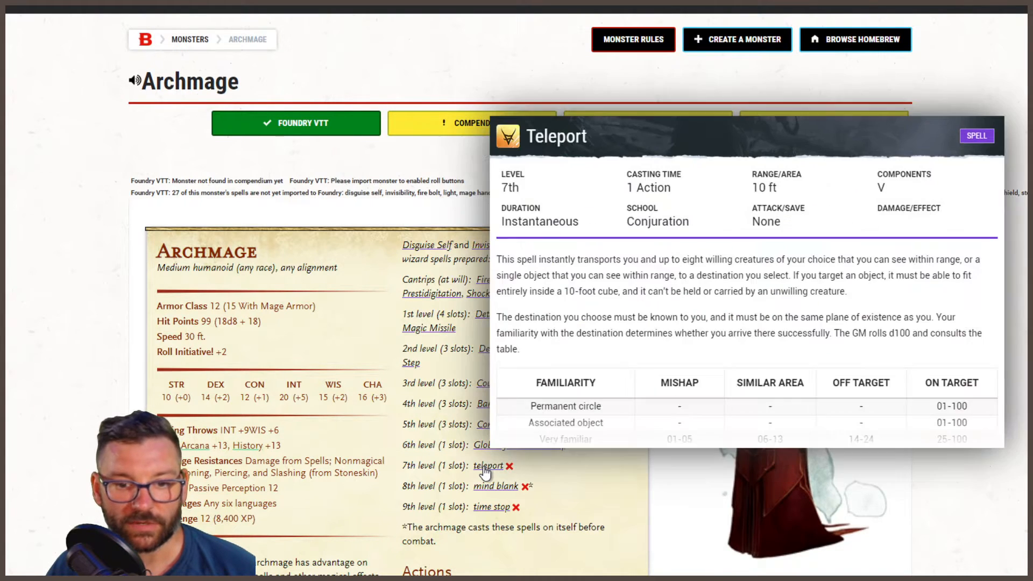
mouse_move(486, 490)
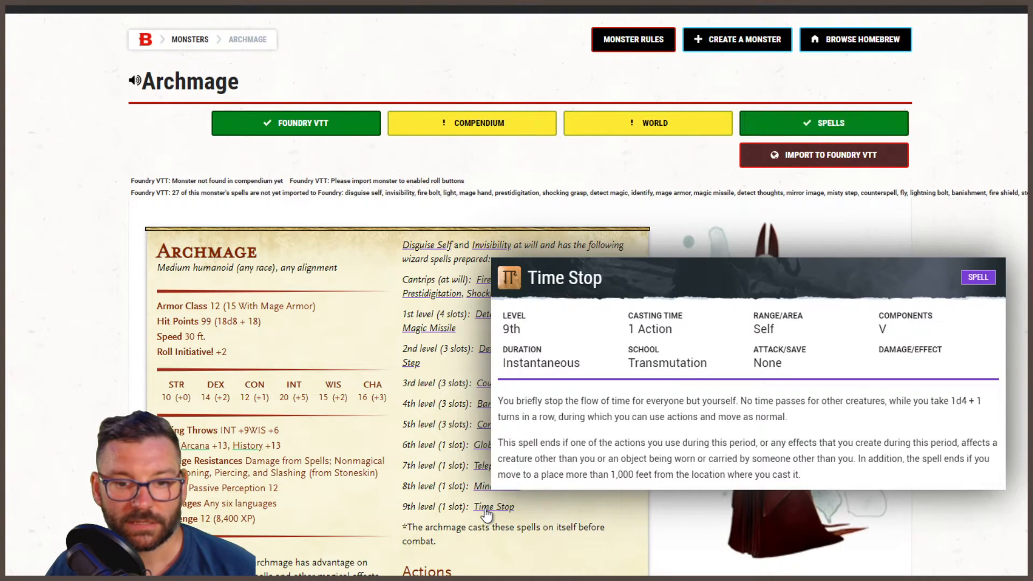
- Import the Archmage to Foundry VTT, and look over its stat block with the roll buttons
scroll(372, 458, "down", 1)
scroll(370, 458, "down", 5)
scroll(363, 478, "up", 7)
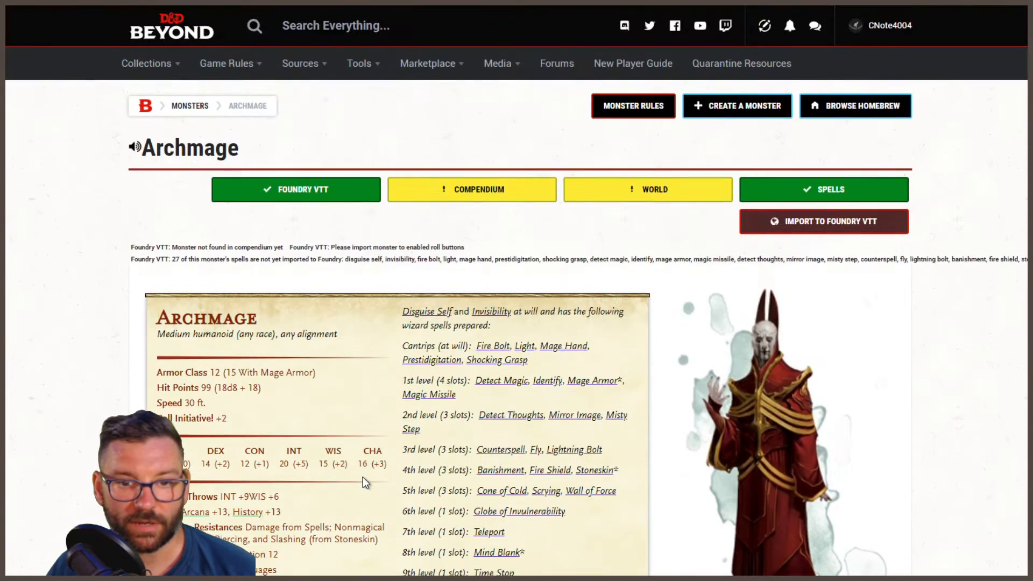
left_click(784, 220)
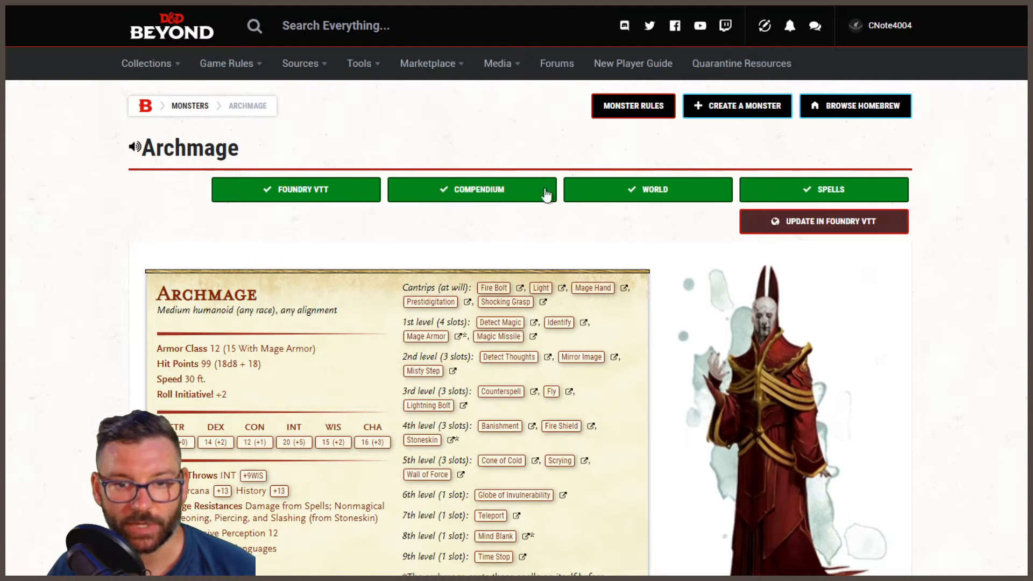
scroll(174, 333, "down", 2)
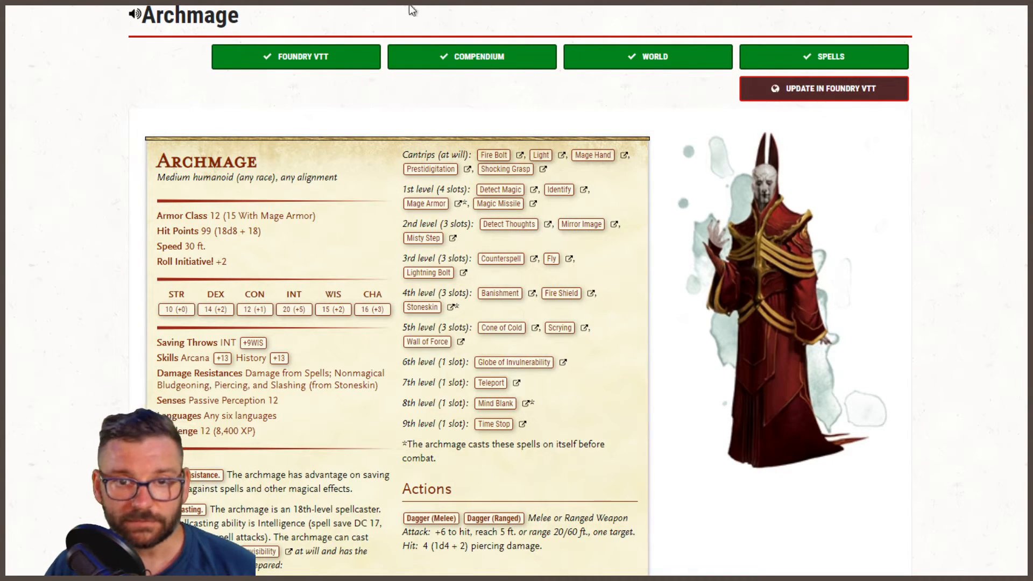
- Switch to Foundry VTT, check the Archmage's spellbook and attributes in the My DDB Monsters compendium, and close both windows
key("alt+Tab")
left_click(915, 107)
left_click(144, 156)
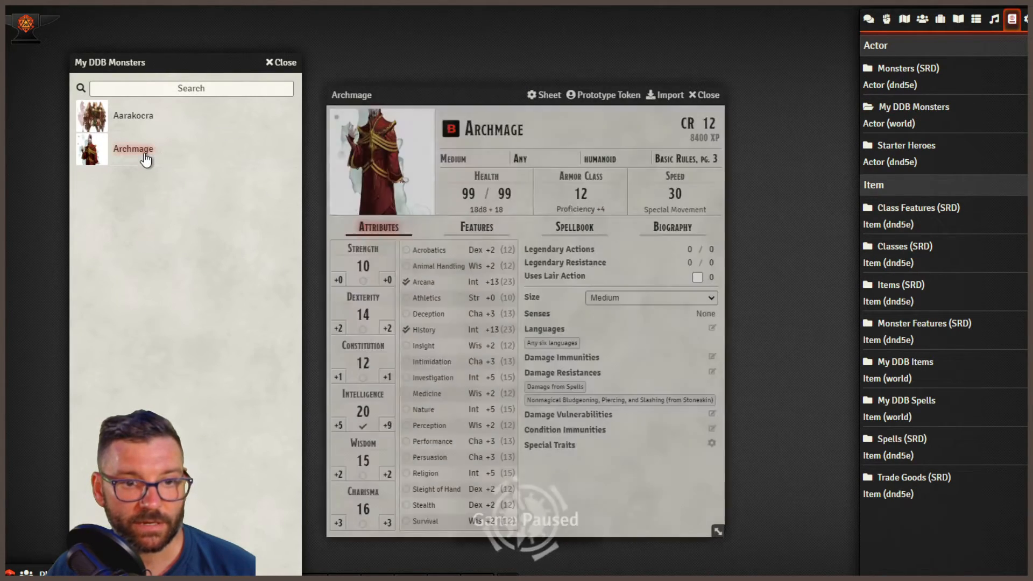
left_click(575, 227)
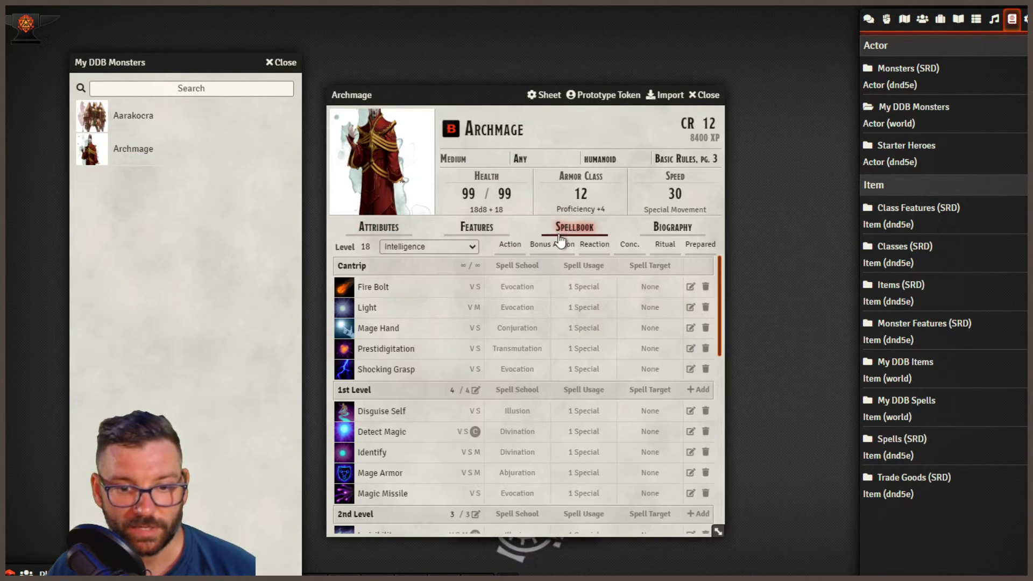
scroll(452, 310, "down", 10)
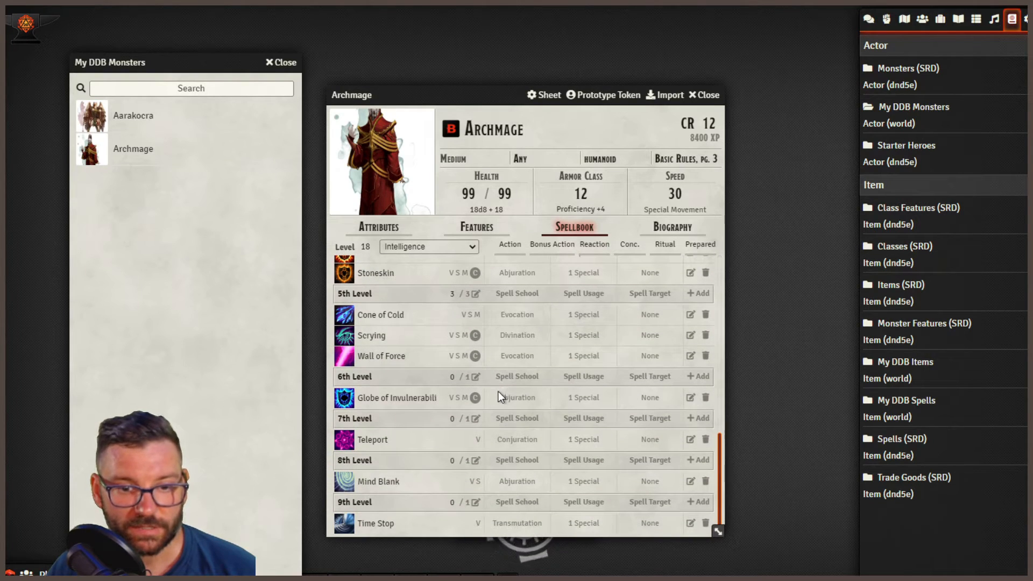
scroll(493, 443, "up", 10)
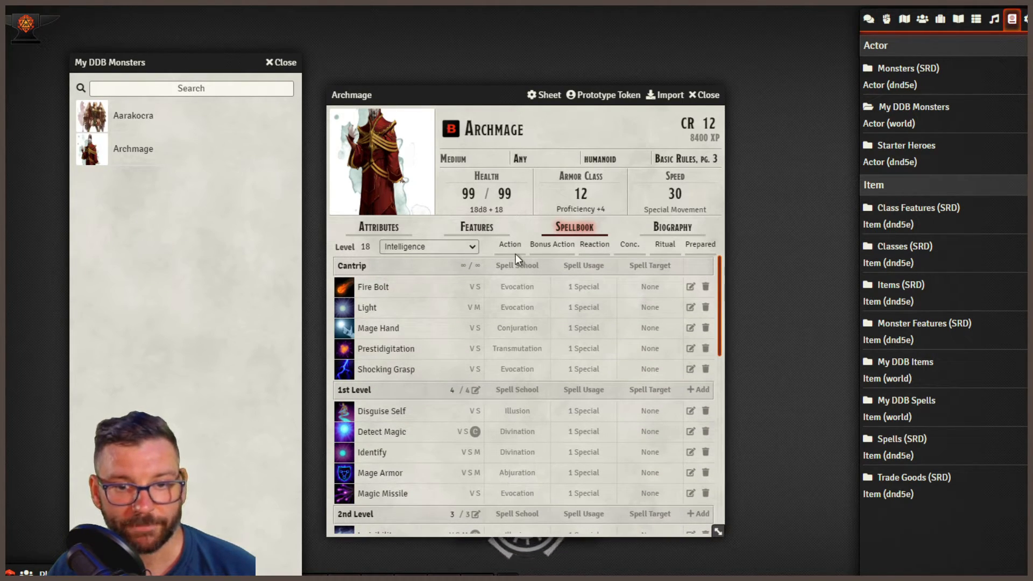
left_click(364, 238)
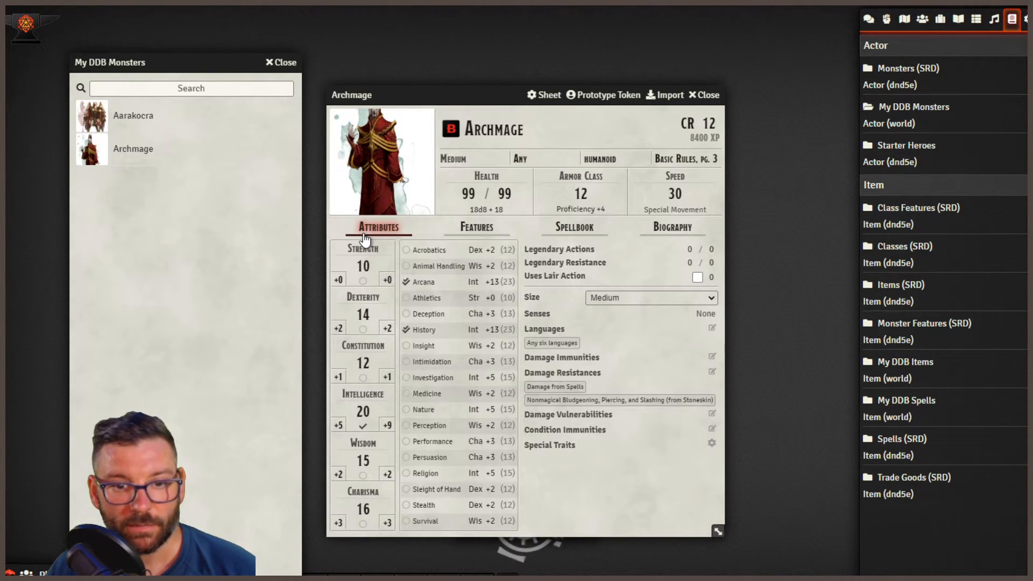
left_click(706, 95)
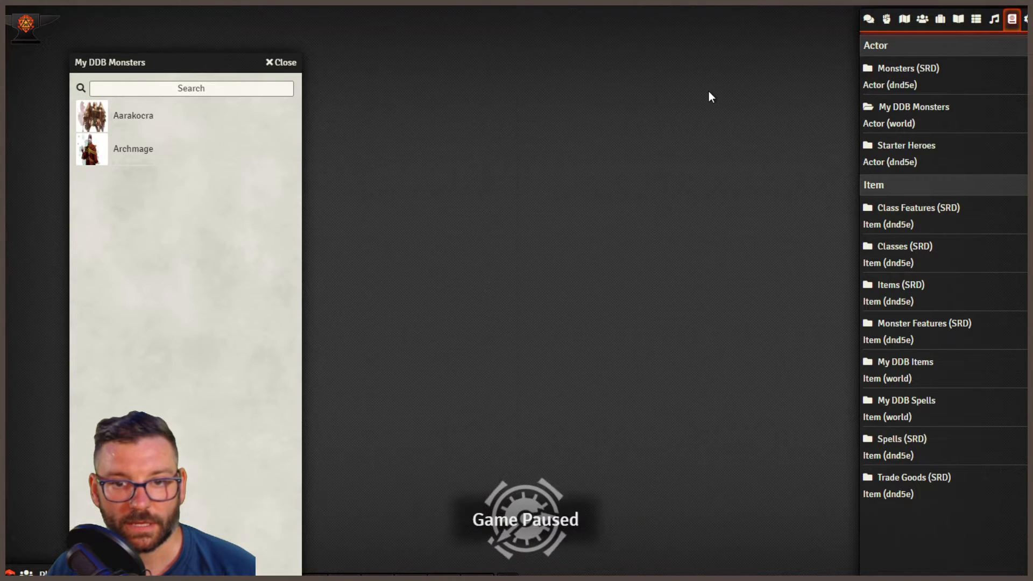
left_click(282, 63)
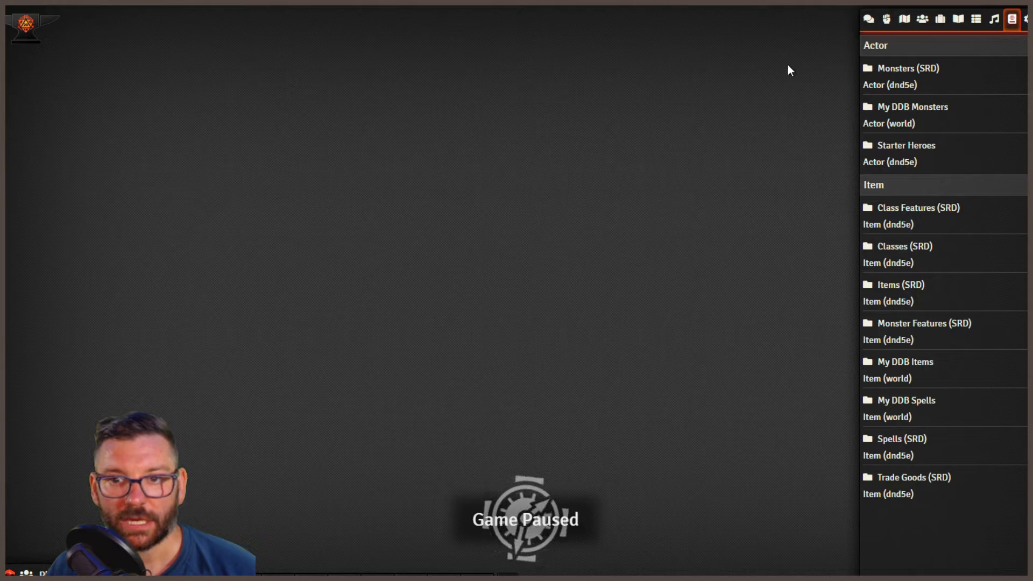
- Create a new actor of type character with the character's name, and open its D&D Beyond Character Import window
left_click(869, 21)
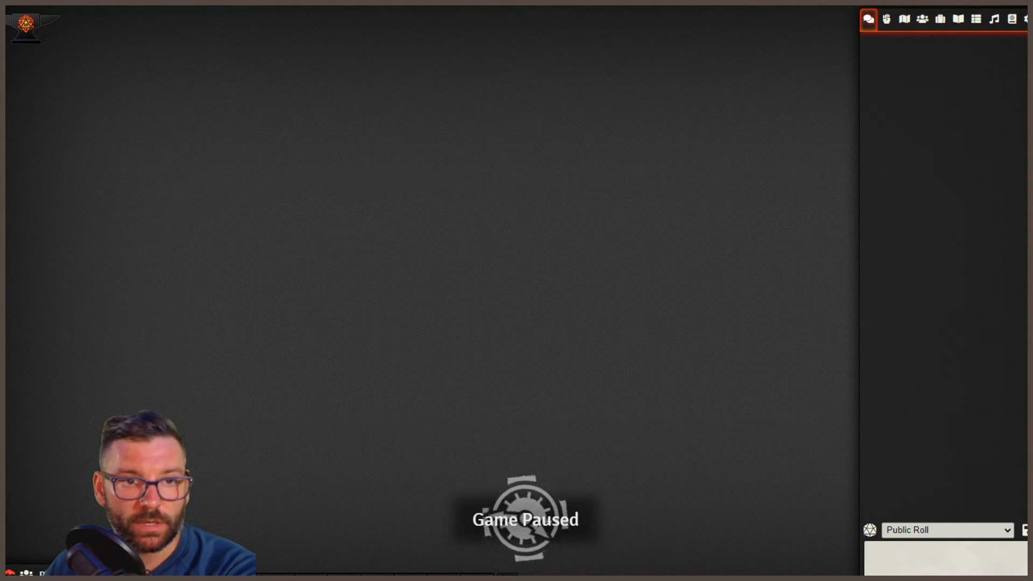
left_click(923, 20)
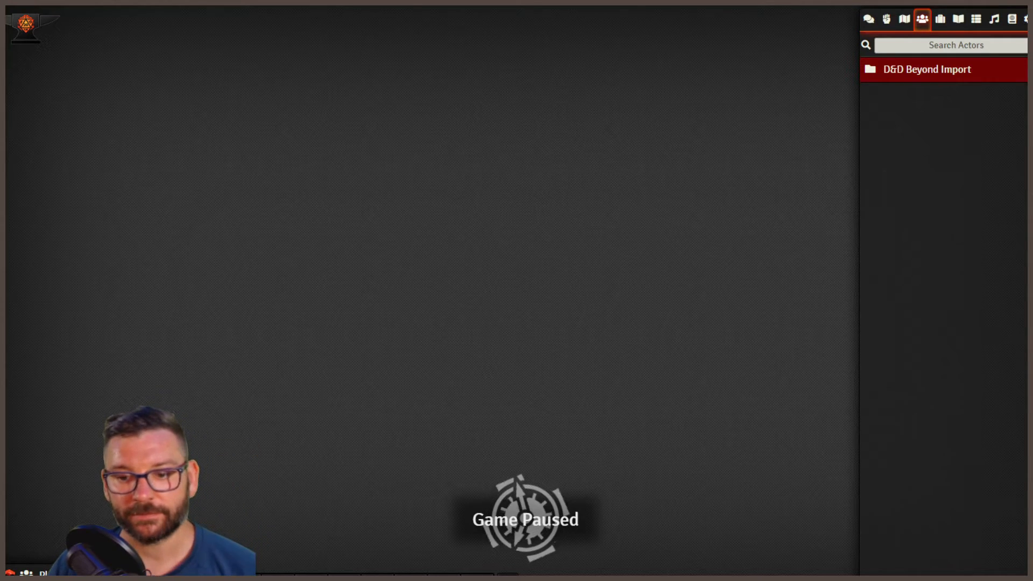
left_click(532, 297)
type("Si")
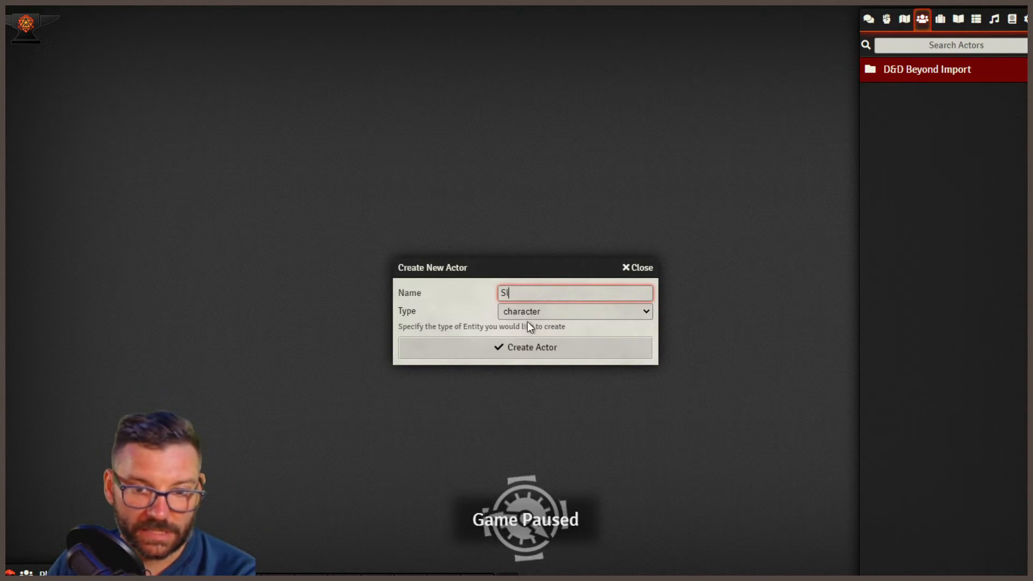
left_click(529, 352)
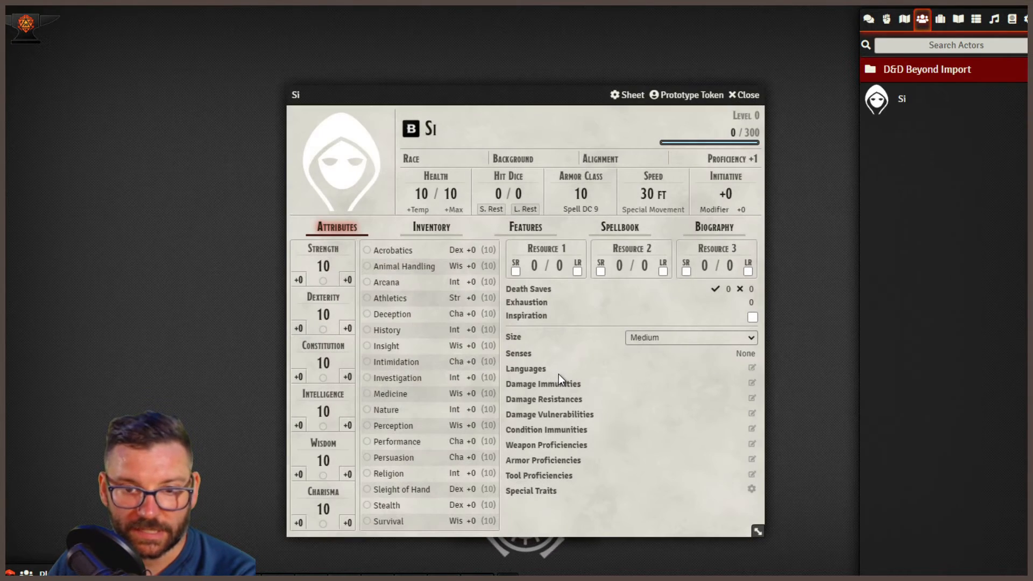
left_click(412, 132)
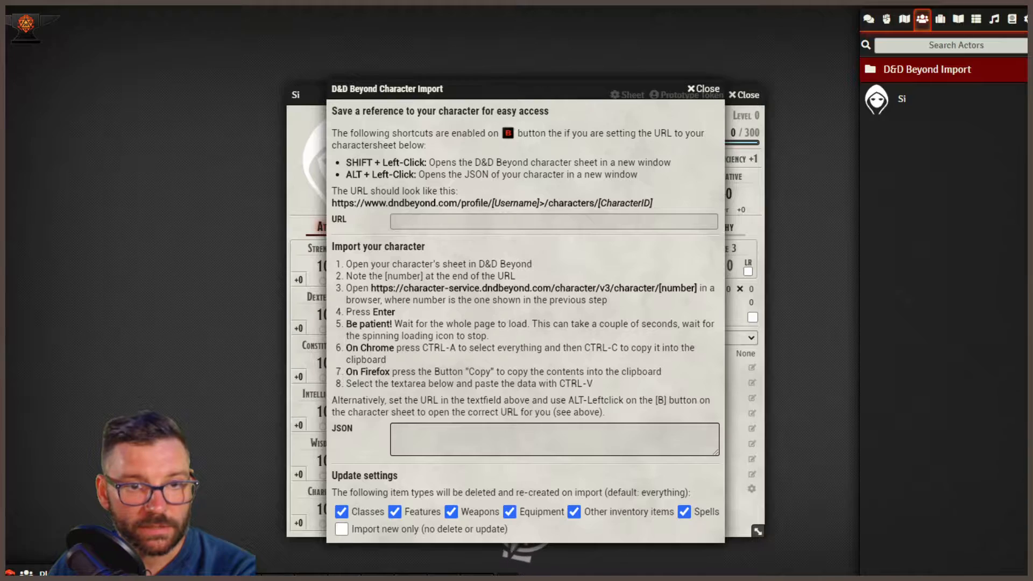
- Enter the character's D&D Beyond profile URL as its saved reference, and check the saved link by reopening the import window before closing it
left_click(447, 220)
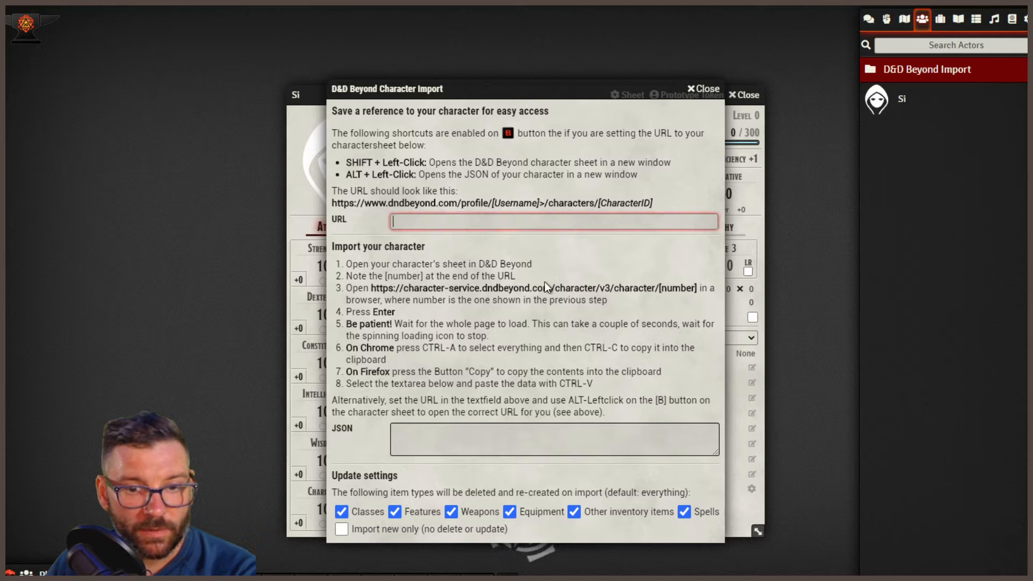
type("https://www.dndbeyond.com/profile/CNote4004/characters/13458")
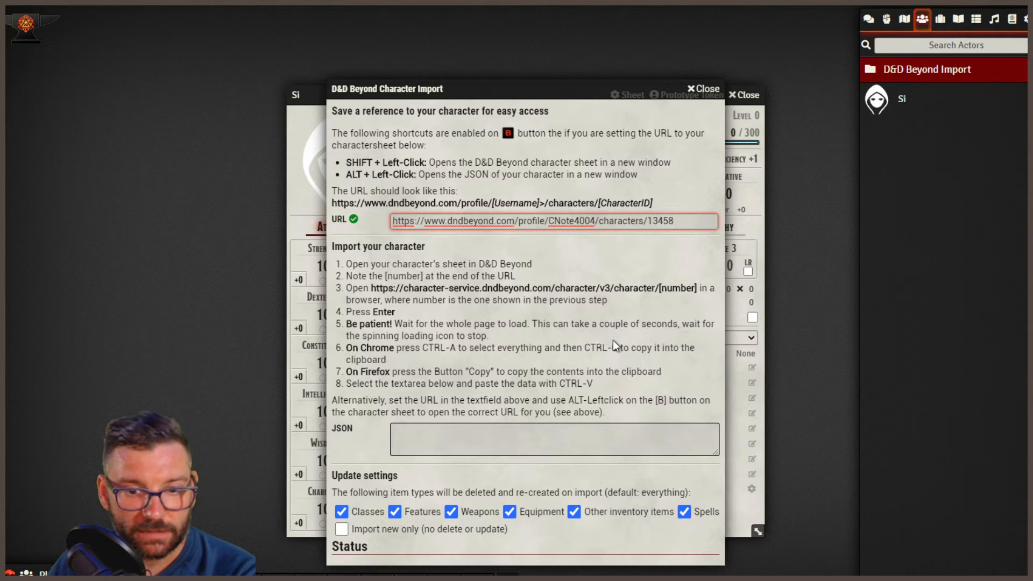
left_click_drag(570, 90, 575, 34)
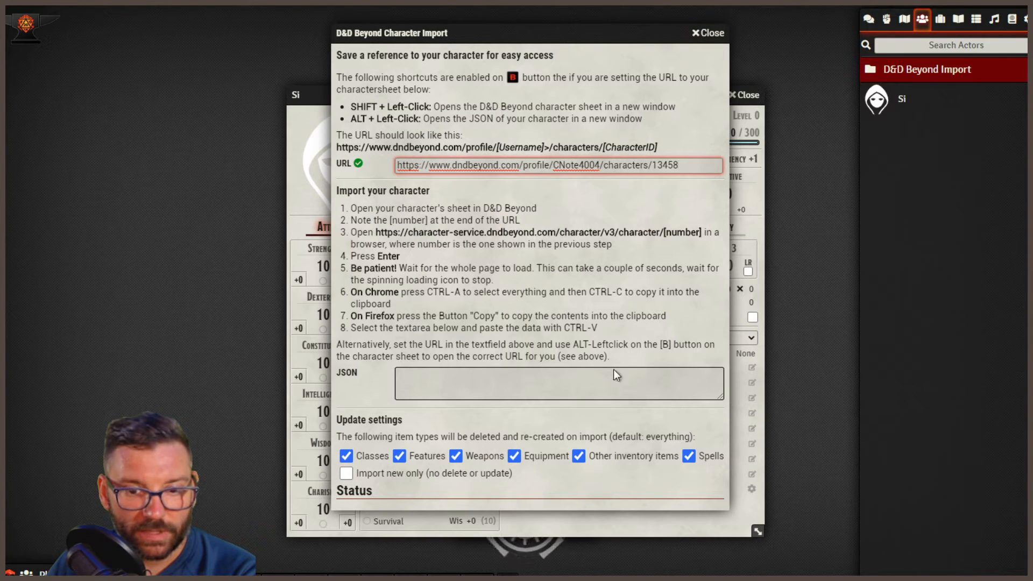
left_click(708, 34)
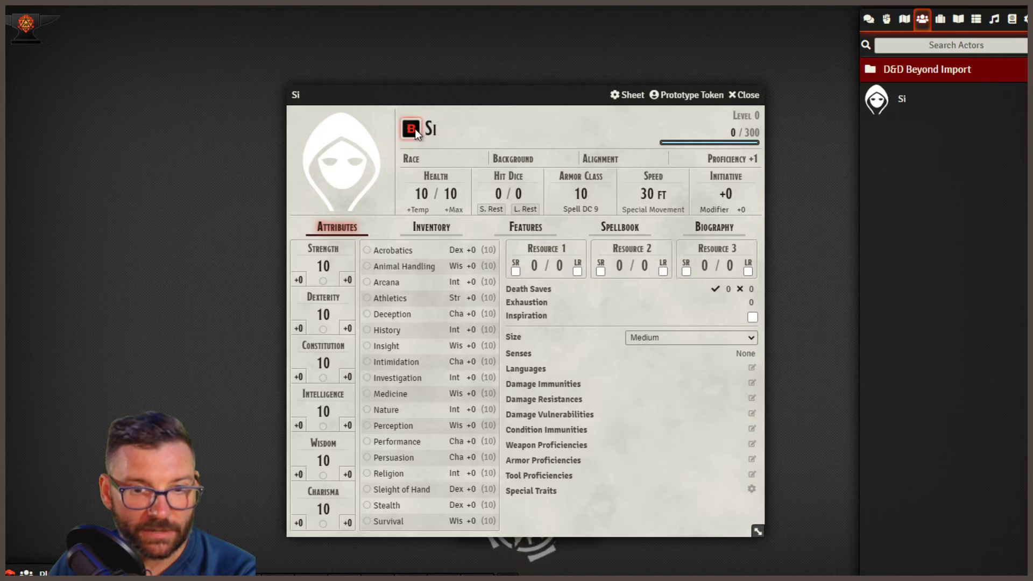
left_click(415, 128)
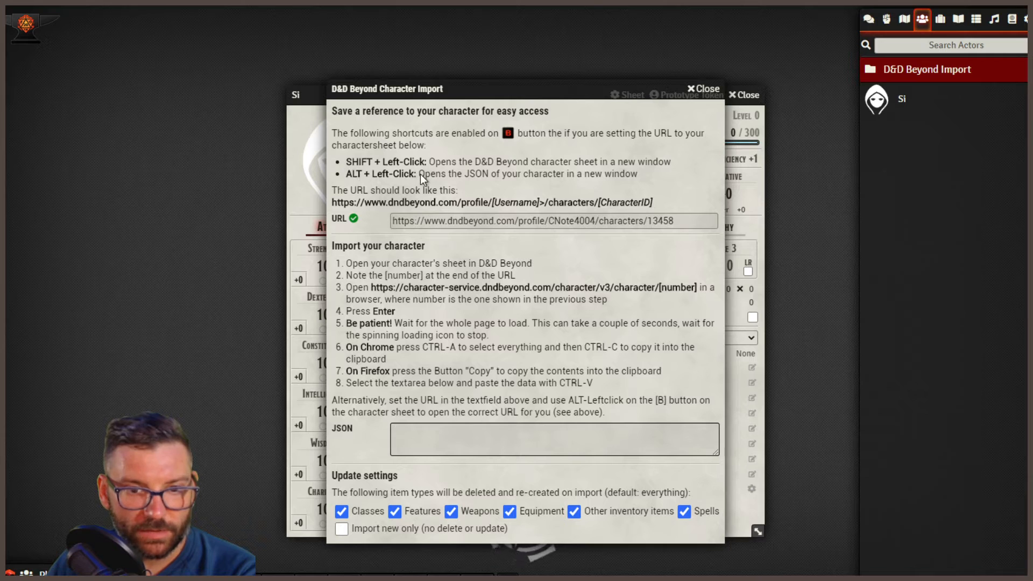
left_click(705, 89)
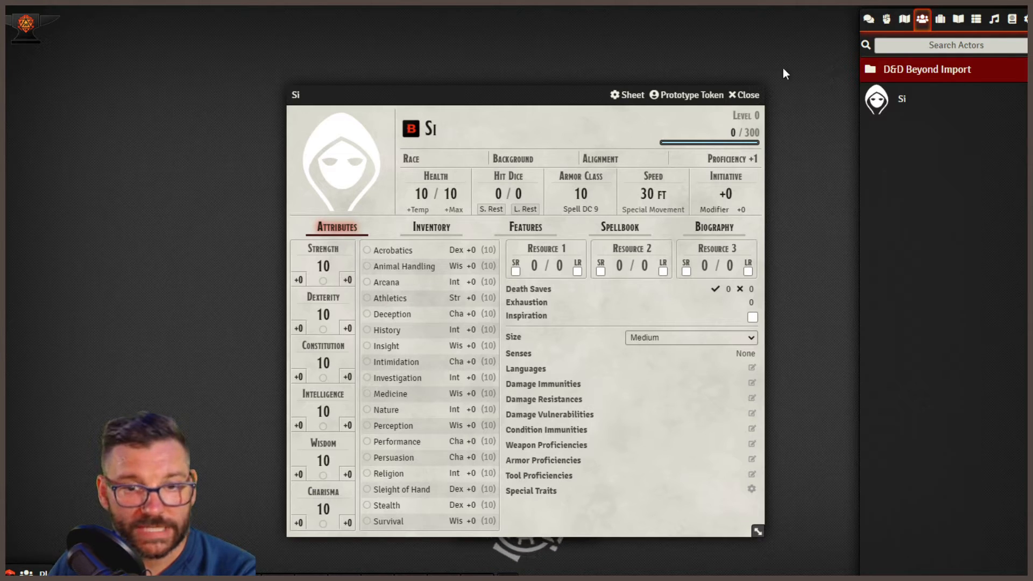
- Import the character from D&D Beyond by pasting its JSON data into the character import window, keeping all item types selected for update
left_click(410, 130)
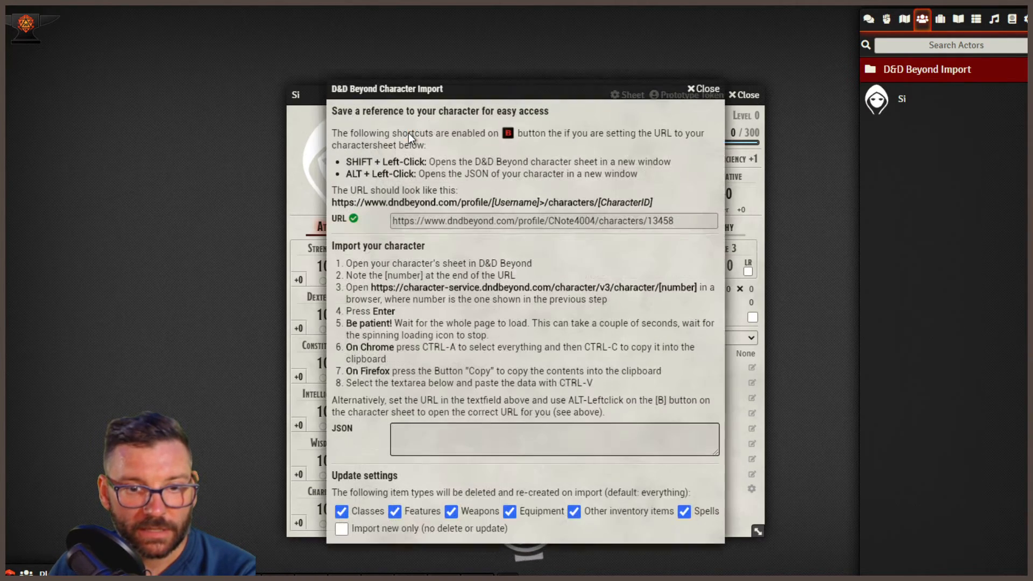
left_click(449, 446)
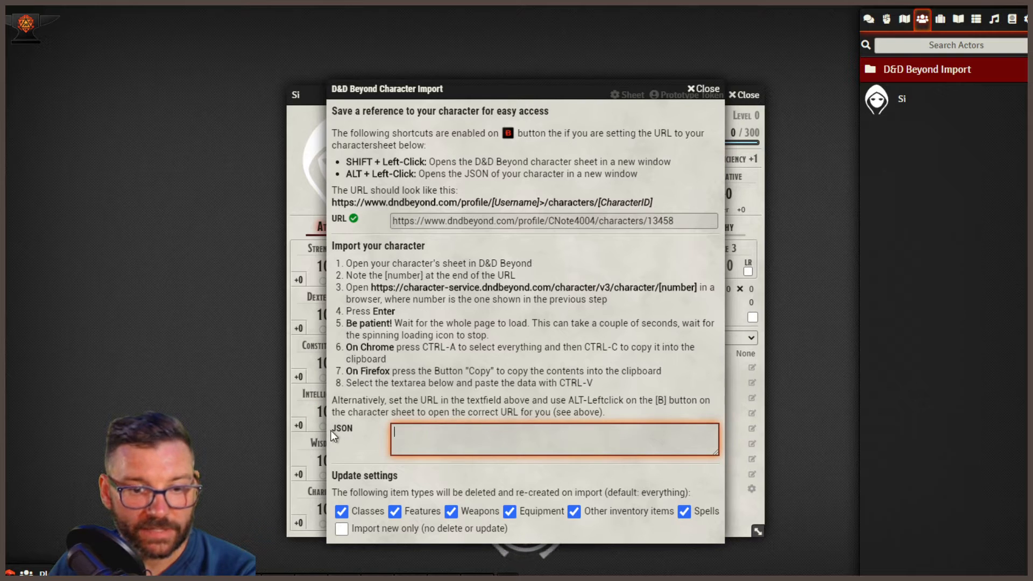
key("ctrl+v")
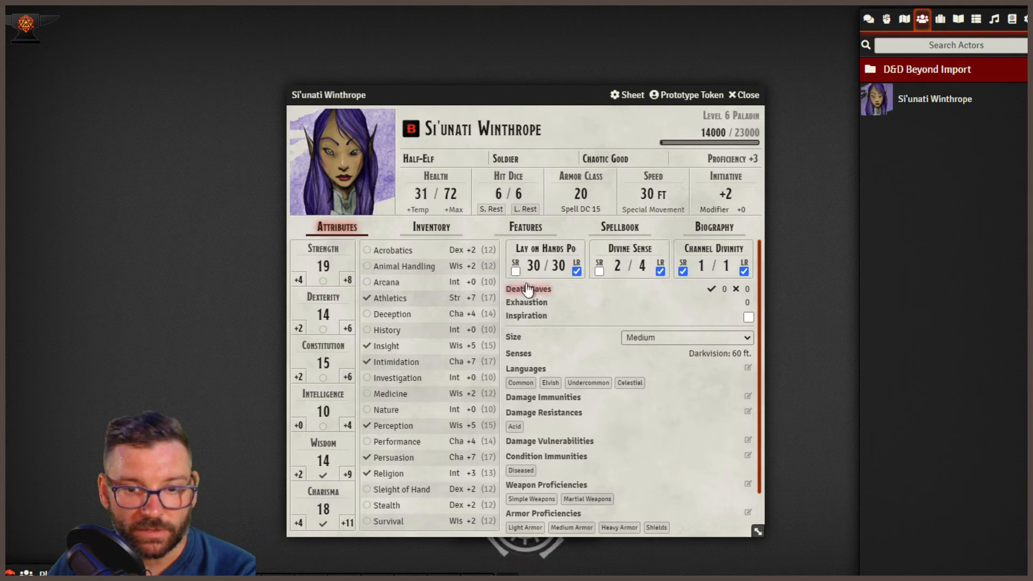
- Look over the imported character's spellbook, features, inventory and attributes, and close the character sheet
left_click(617, 226)
scroll(525, 366, "down", 5)
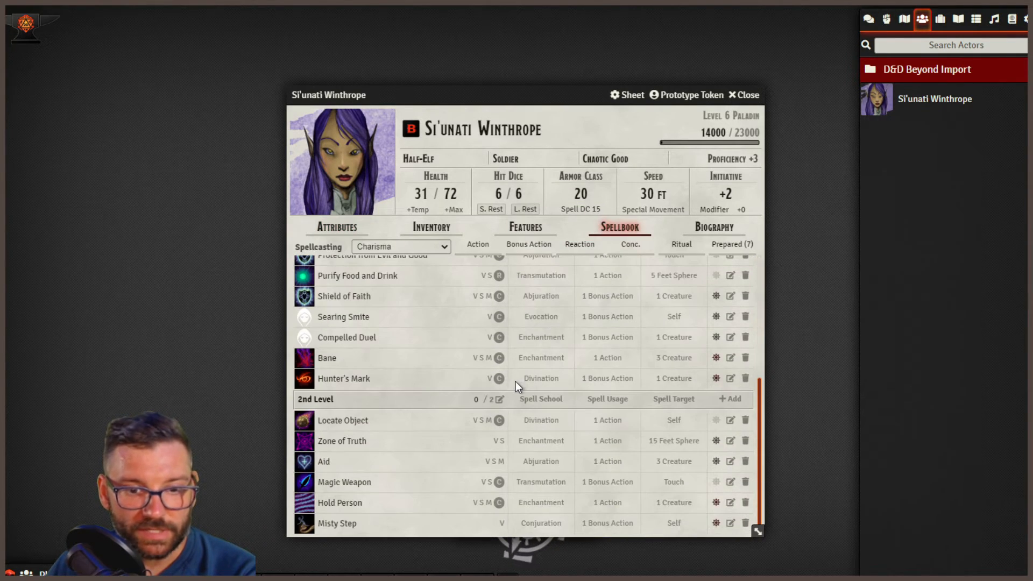
scroll(501, 419, "up", 5)
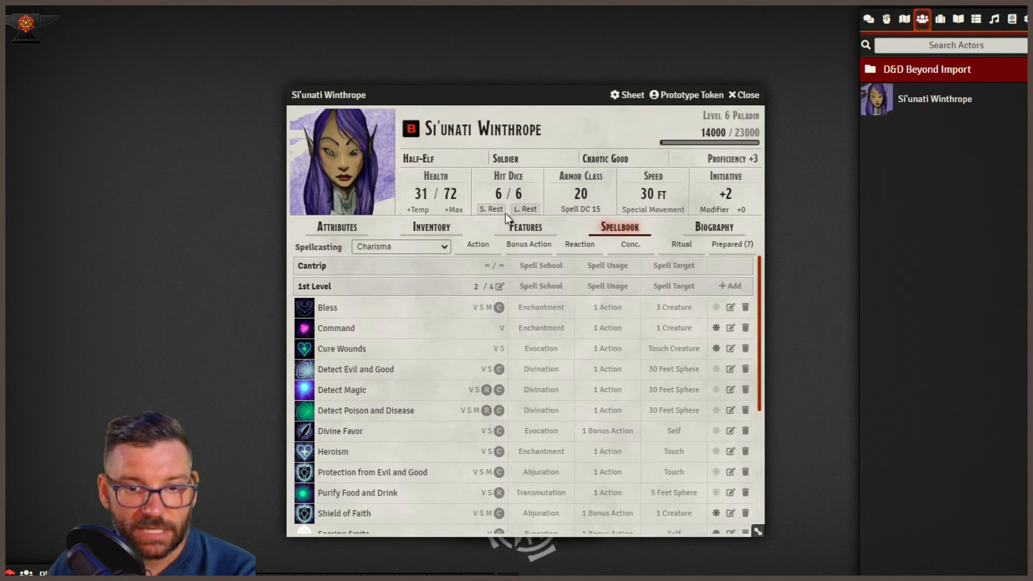
left_click(526, 226)
left_click(443, 229)
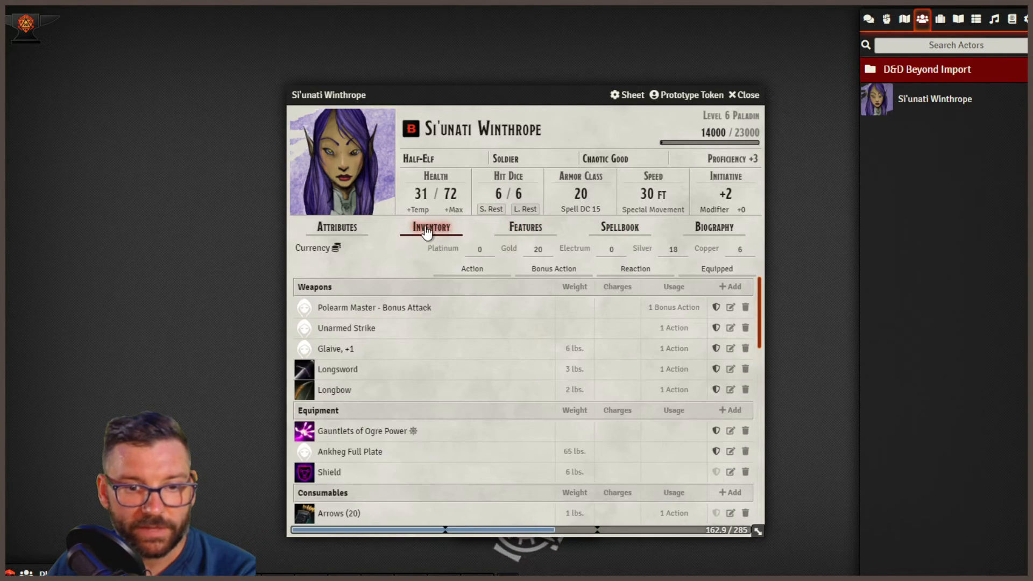
left_click(345, 230)
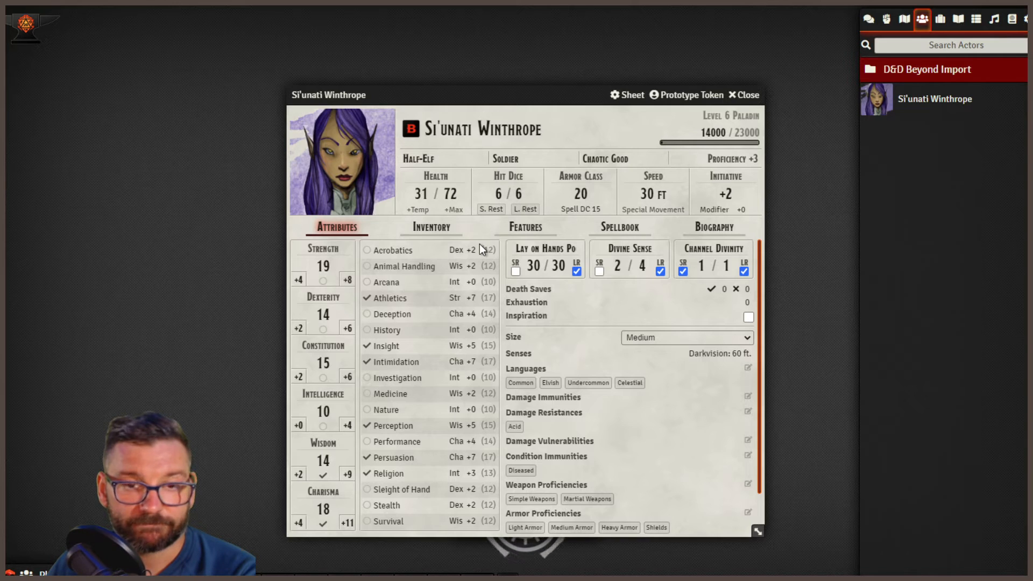
left_click(748, 95)
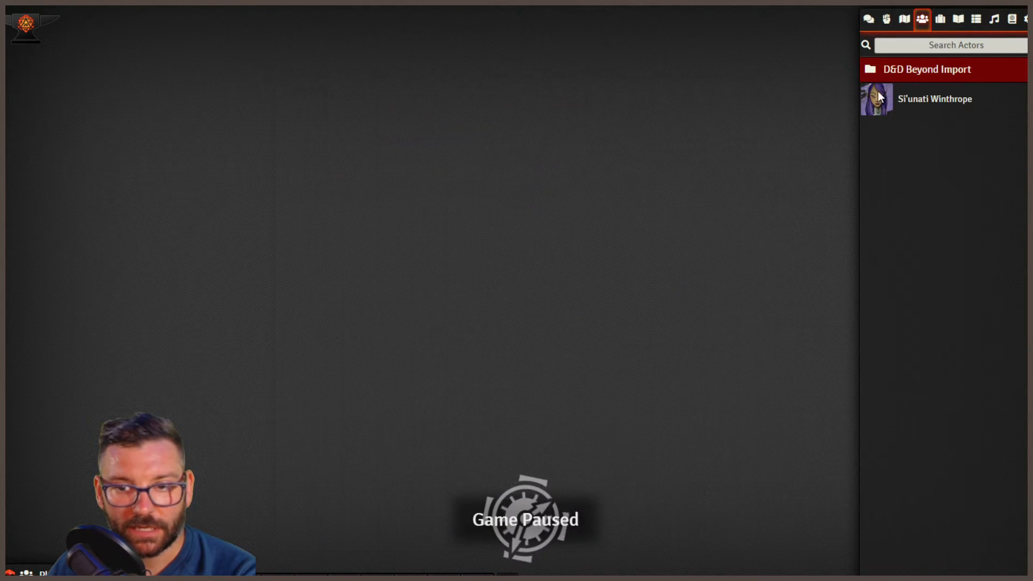
- View the imported character's player permission configuration, and close it without making changes
right_click(942, 102)
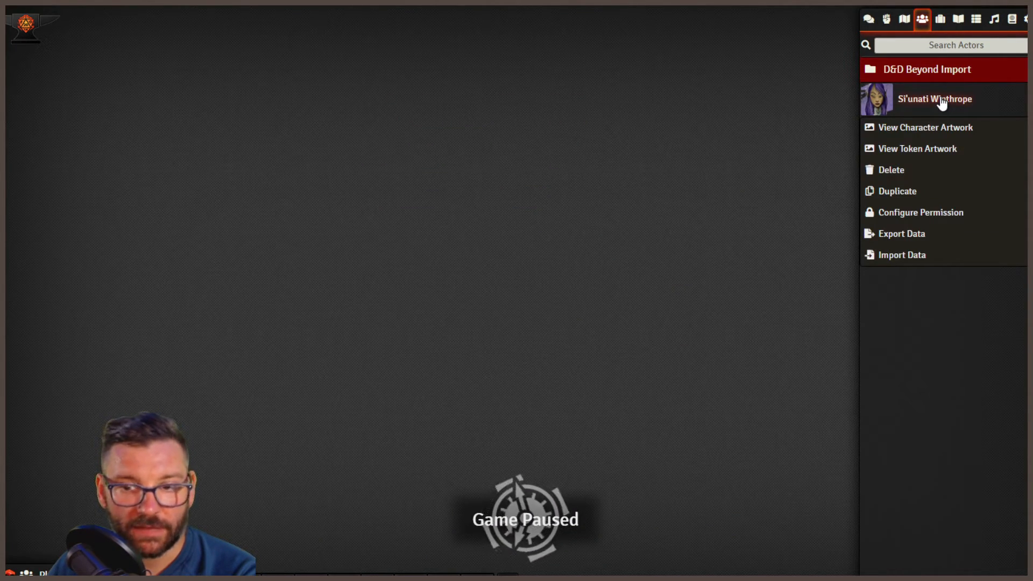
left_click(908, 214)
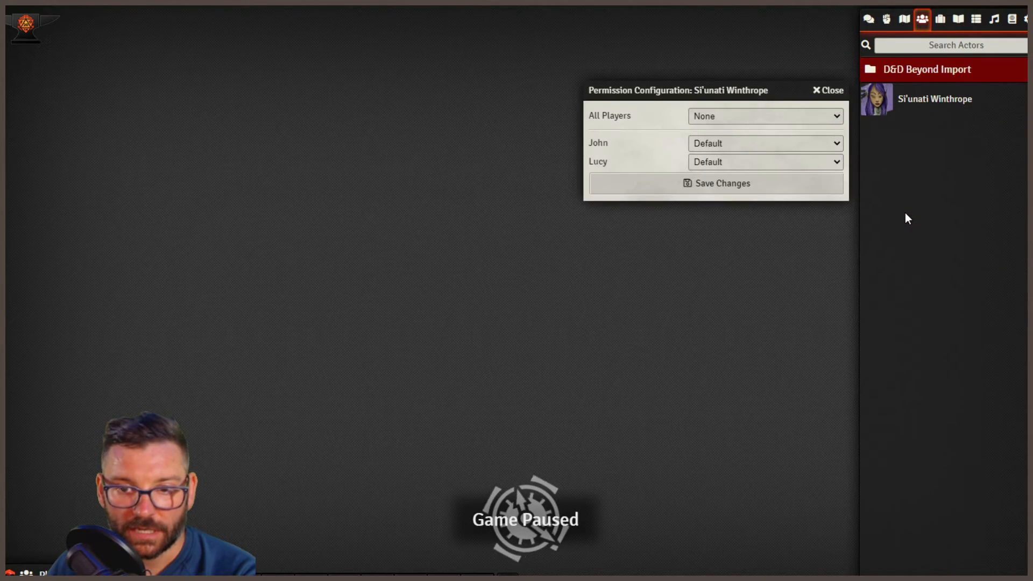
left_click(823, 91)
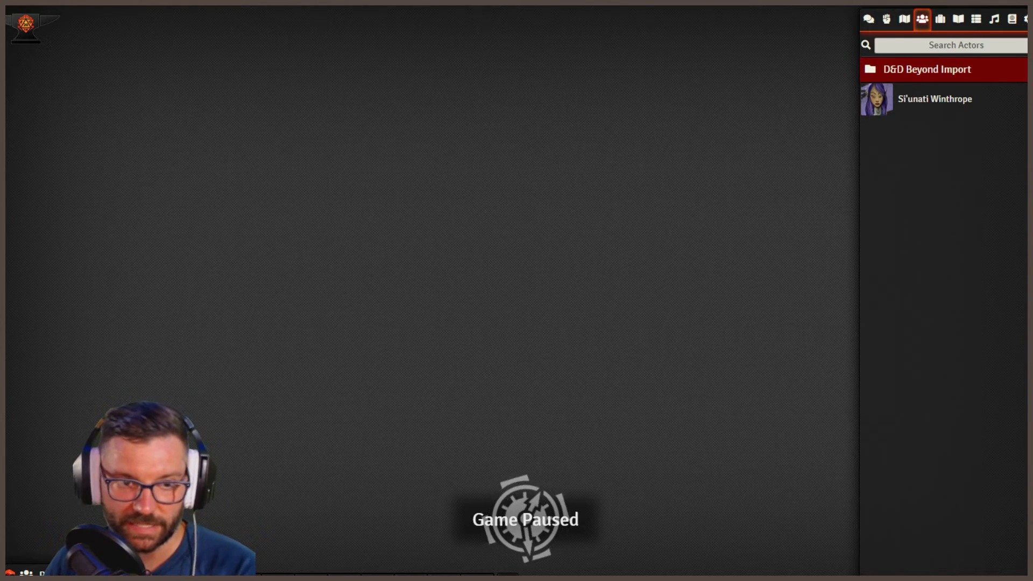
- Switch to D&D Beyond, and open the Introduction chapter from the Lost Mine of Phandelver contents
left_click(132, 2)
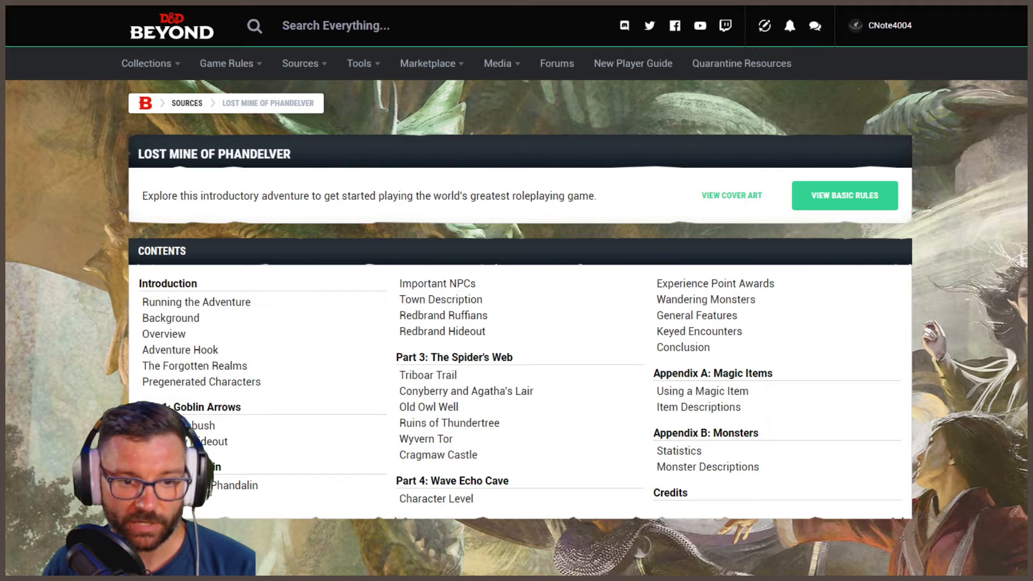
scroll(480, 417, "down", 3)
scroll(507, 444, "up", 4)
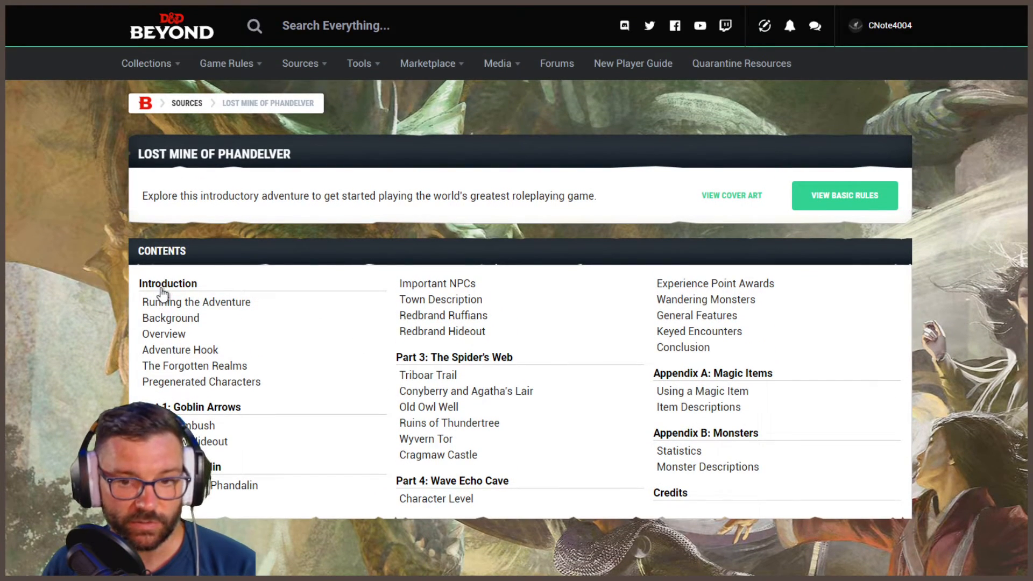
left_click(173, 289)
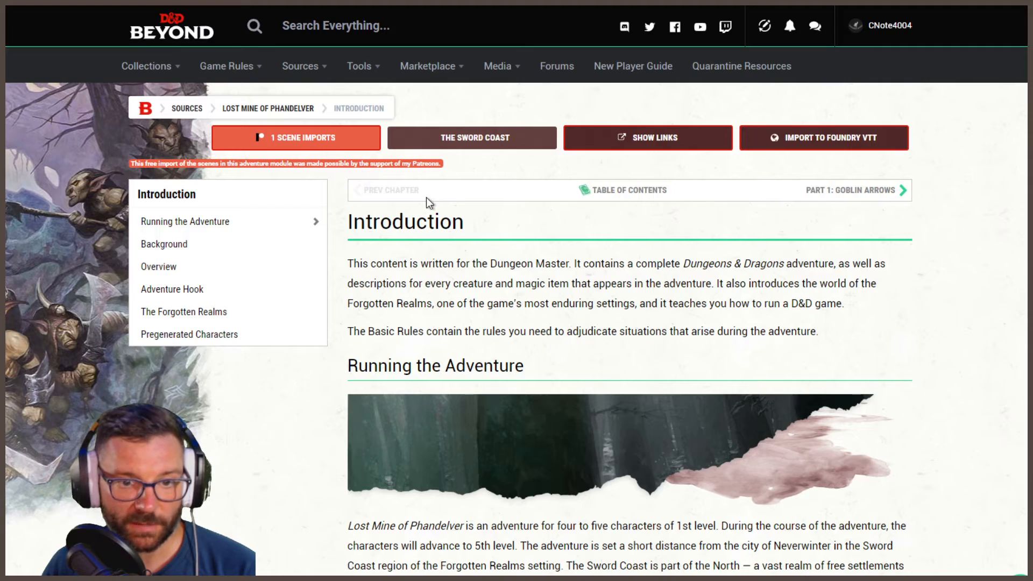
- Examine the Introduction chapter from its import options through the Map of the Sword Coast to the Pregenerated Characters, and return to the beginning
scroll(796, 302, "down", 5)
scroll(805, 295, "up", 5)
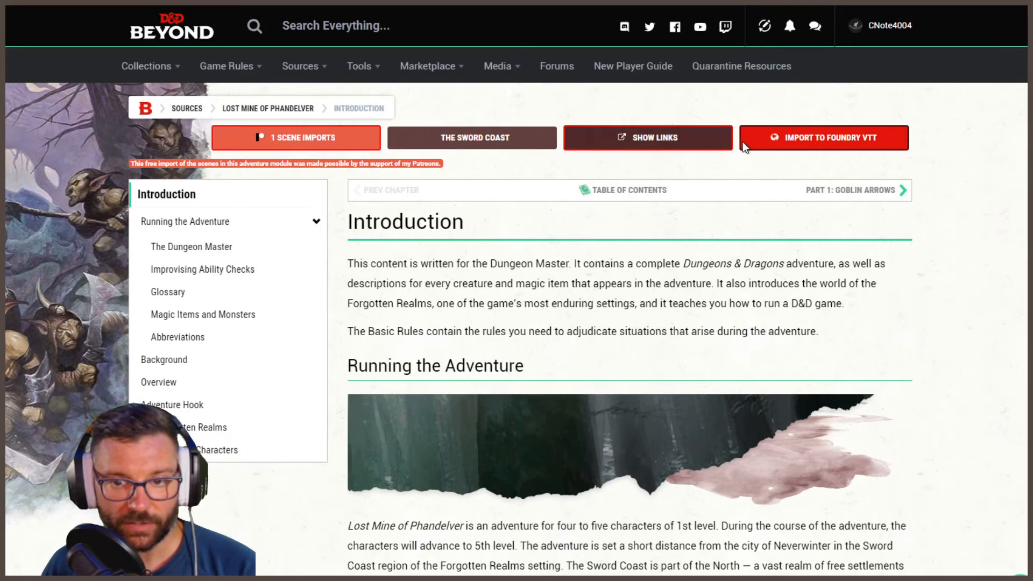
scroll(789, 253, "down", 10)
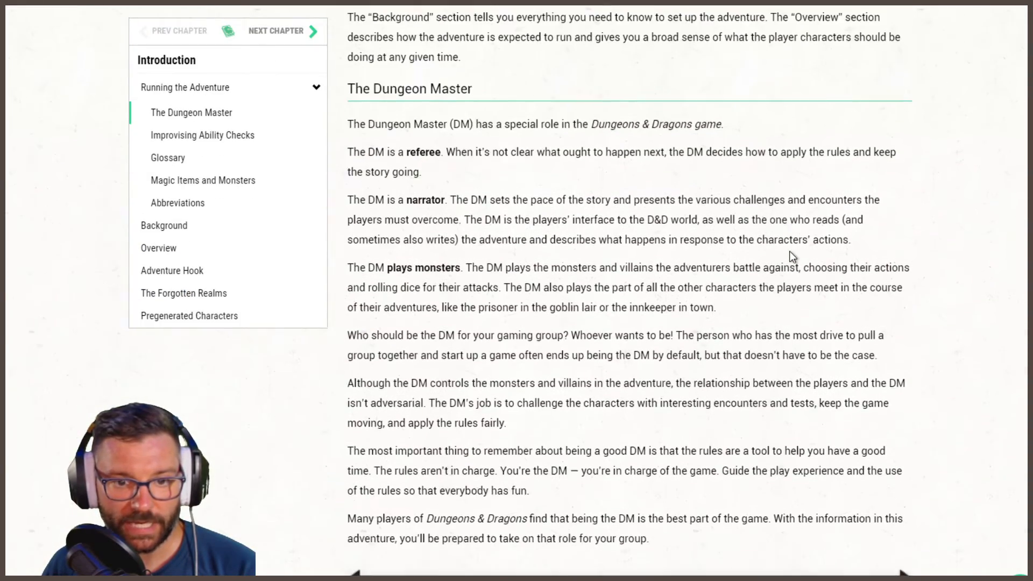
scroll(790, 251, "down", 15)
scroll(790, 253, "down", 20)
scroll(789, 253, "down", 12)
scroll(747, 284, "down", 1)
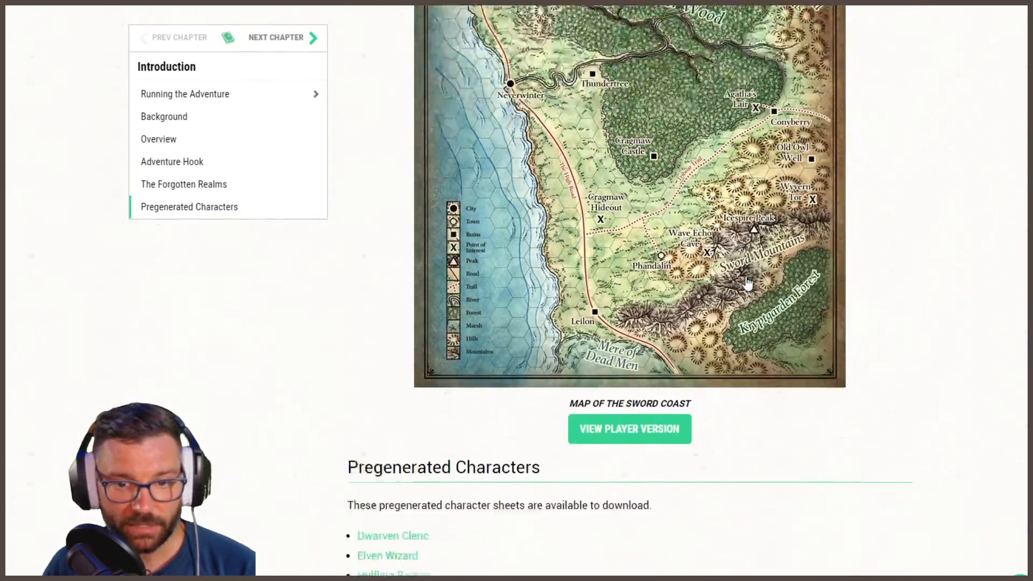
scroll(751, 284, "down", 5)
left_click_drag(1030, 538, 1030, 33)
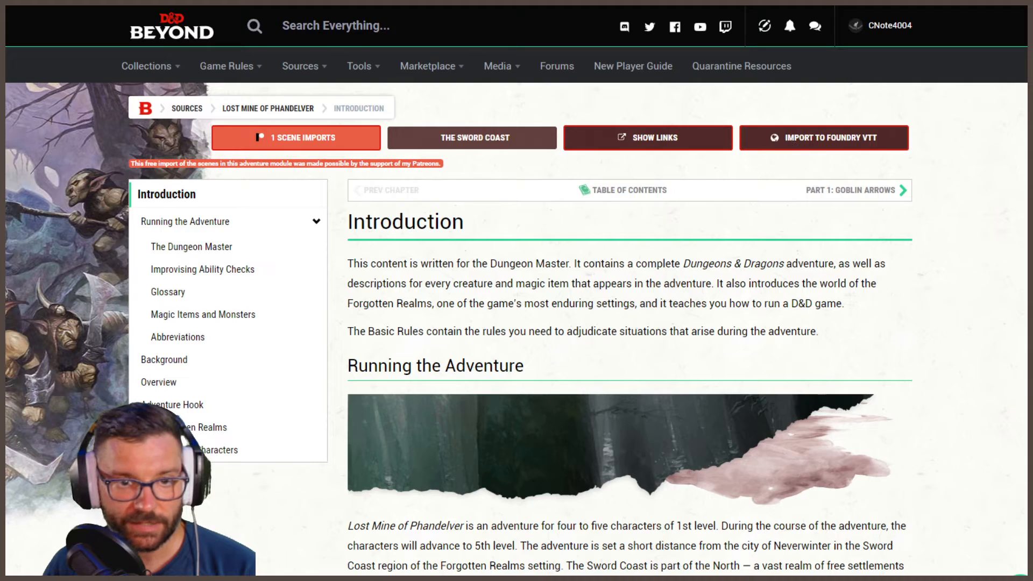
- Switch to Foundry VTT, open The Sword Coast scene in Lost Mine of Phandelver's 01 Introduction folder, and view its map
key("ctrl+Tab")
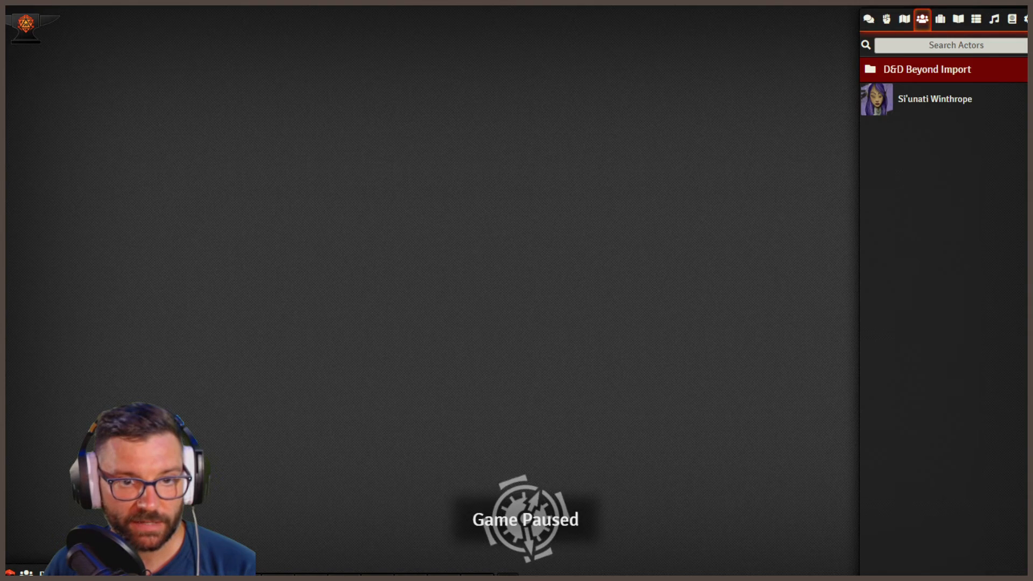
left_click(905, 19)
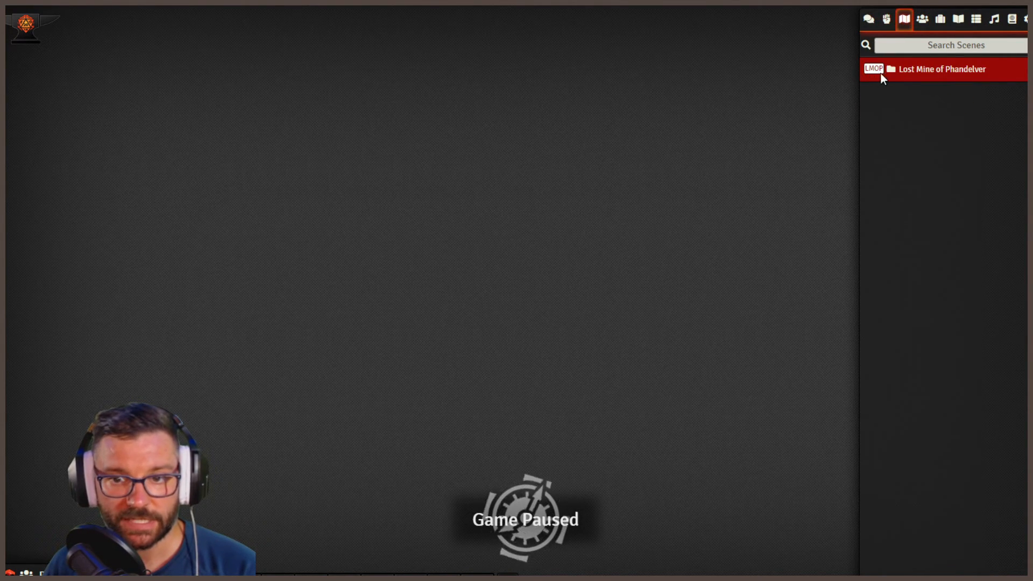
left_click(930, 74)
left_click(915, 95)
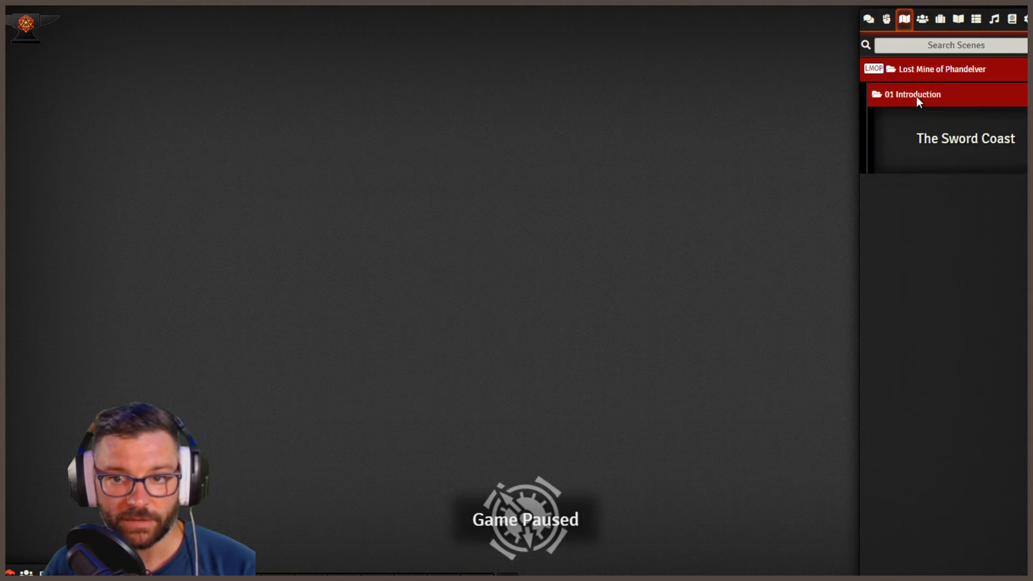
right_click(956, 148)
left_click(914, 186)
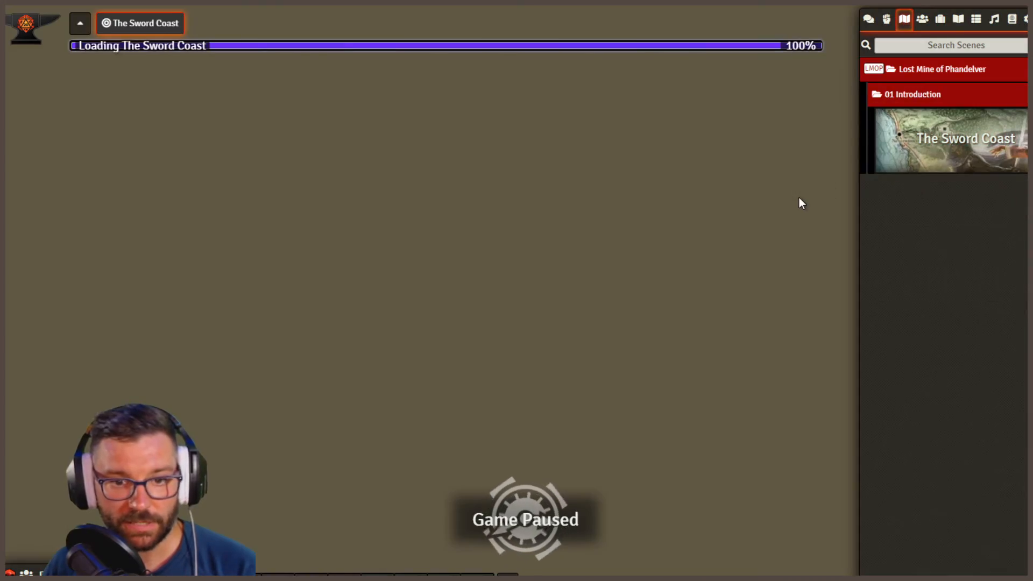
scroll(619, 305, "down", 14)
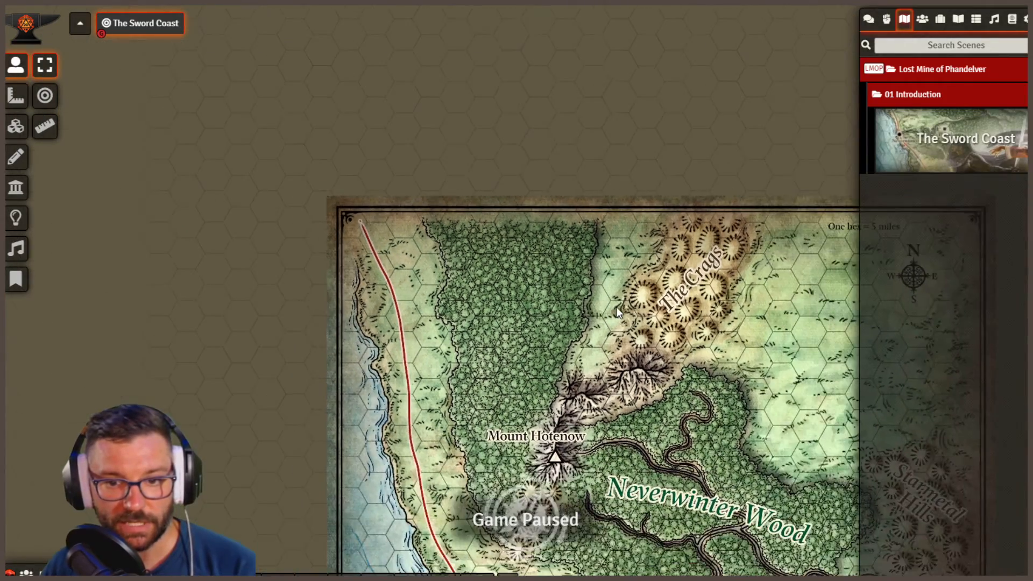
scroll(617, 306, "down", 5)
left_click_drag(679, 383, 563, 132)
left_click_drag(529, 322, 506, 346)
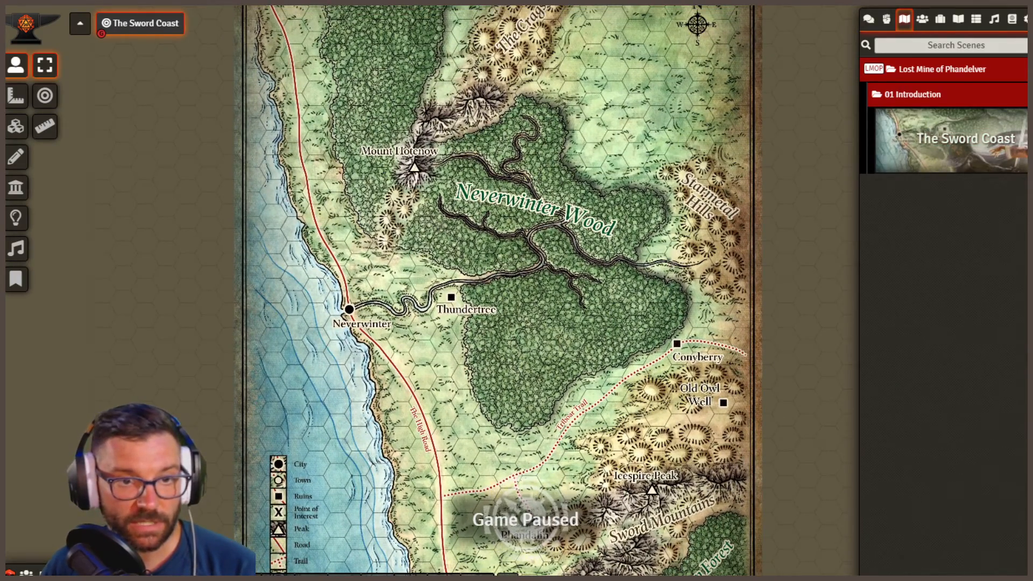
- Switch to D&D Beyond, open Part 1: Goblin Arrows of Lost Mine of Phandelver, and look through its text and Cragmaw Hideout map
left_click(129, 1)
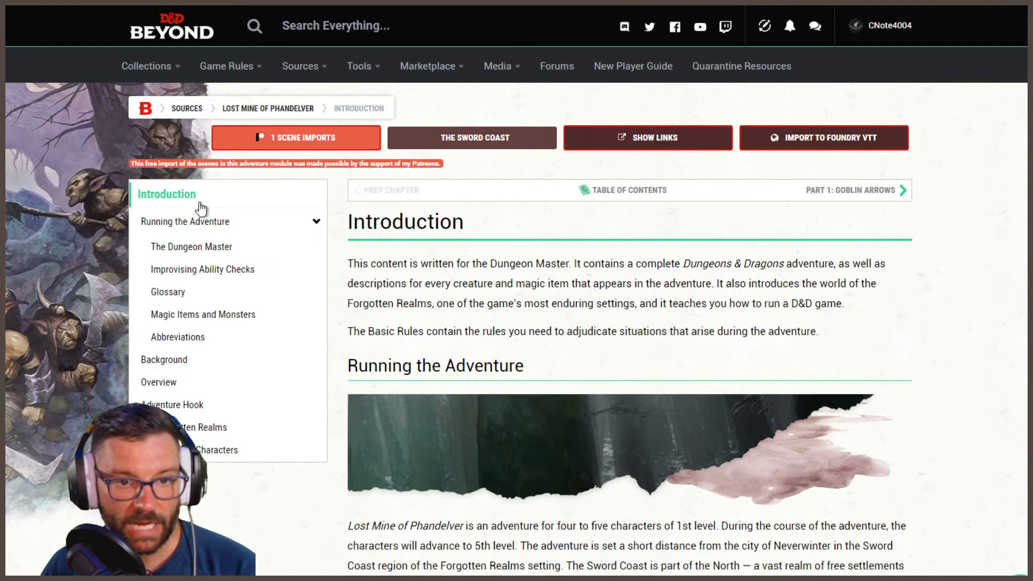
left_click(201, 204)
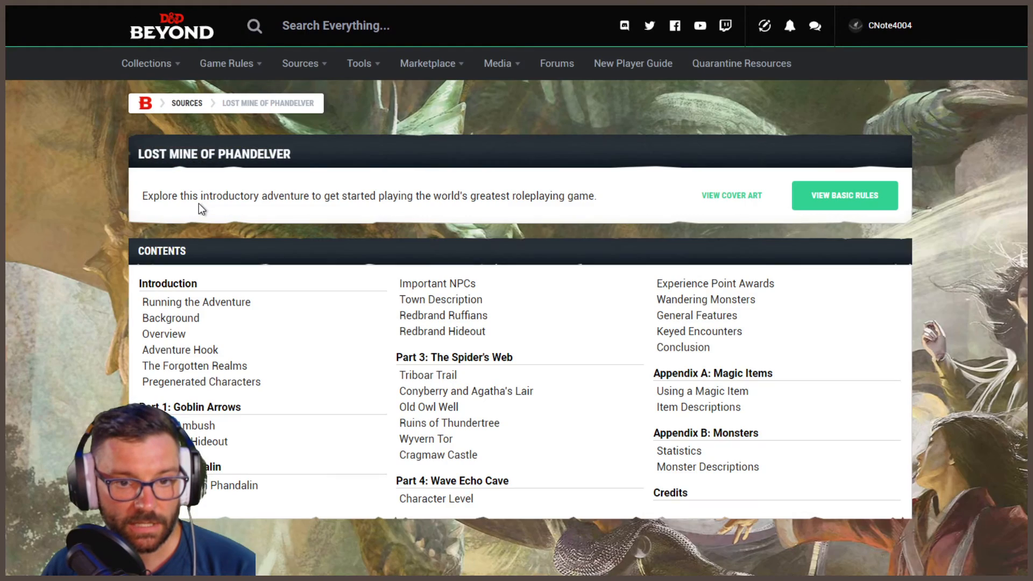
left_click(176, 407)
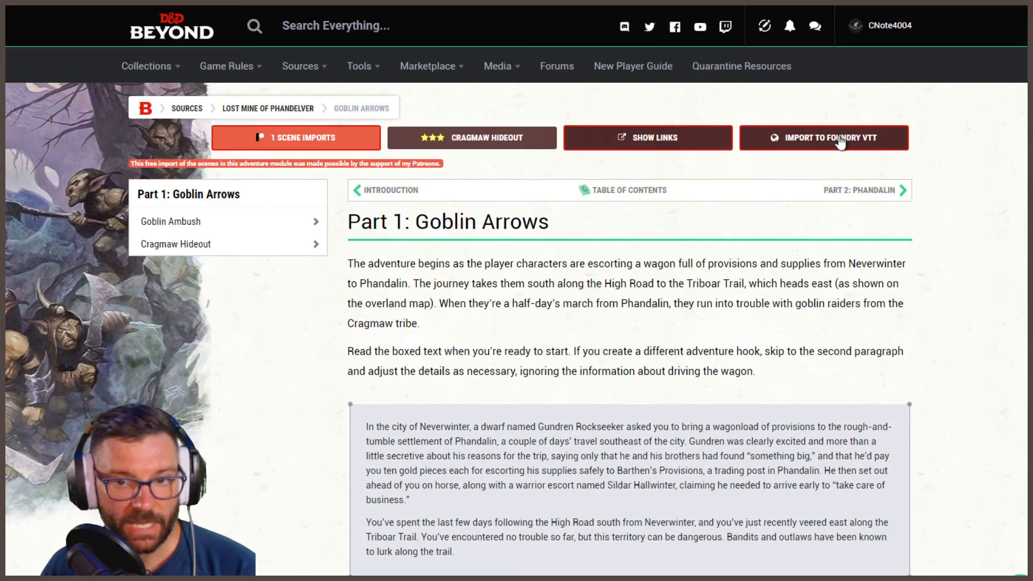
scroll(739, 494, "down", 15)
scroll(740, 496, "down", 20)
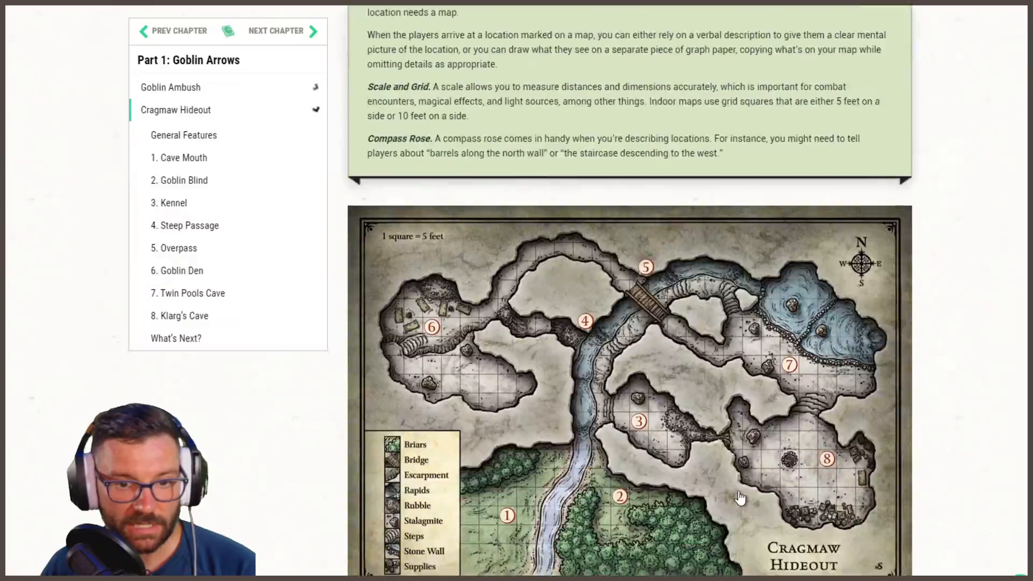
scroll(740, 498, "down", 20)
scroll(665, 323, "down", 10)
scroll(663, 408, "up", 8)
scroll(655, 425, "up", 10)
scroll(657, 427, "up", 20)
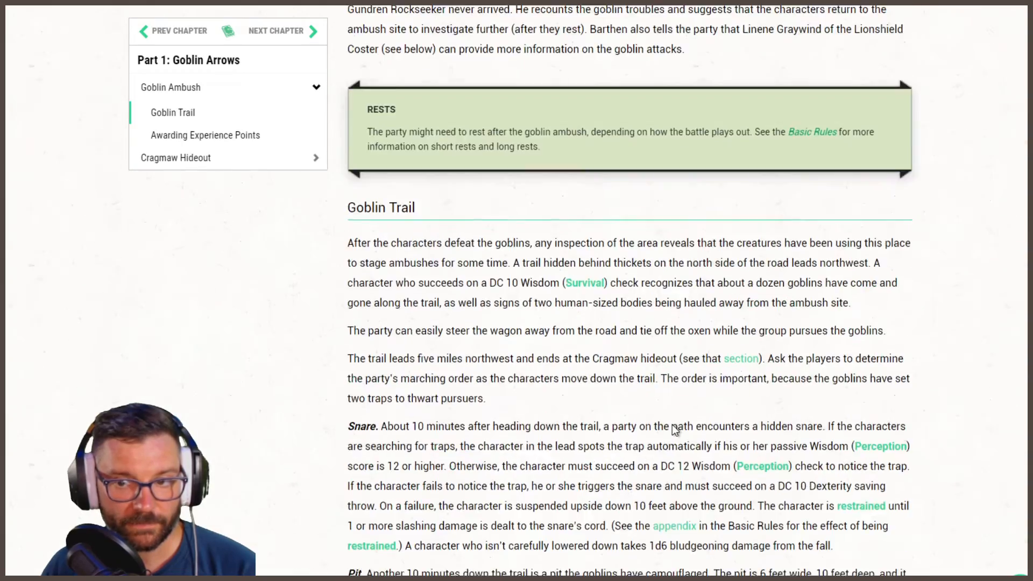
- Switch to Foundry VTT, open the Cragmaw Hideout scene in the 02 Part 1: Goblin Arrows folder, and view its cave map
scroll(673, 424, "up", 20)
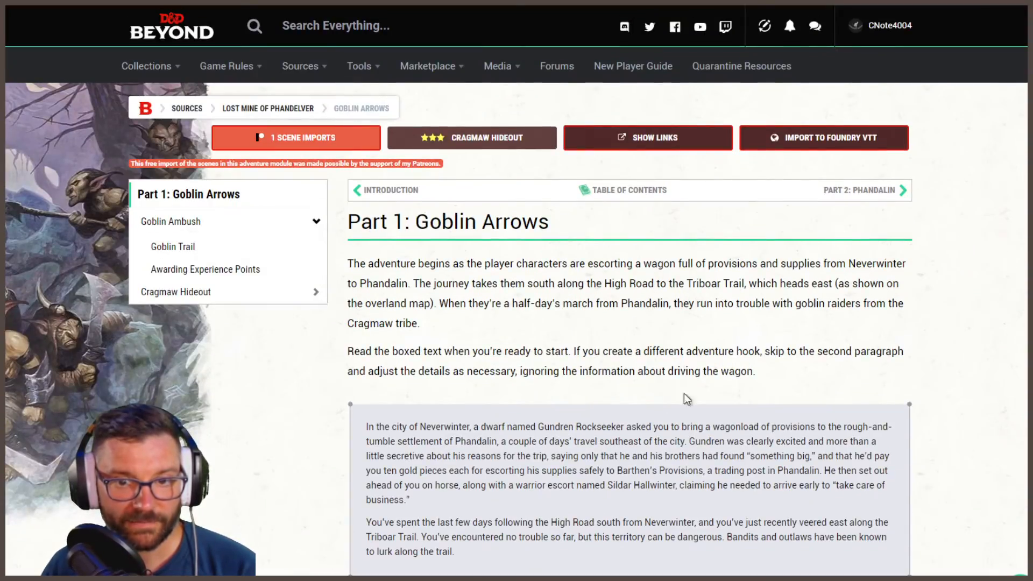
left_click(592, 2)
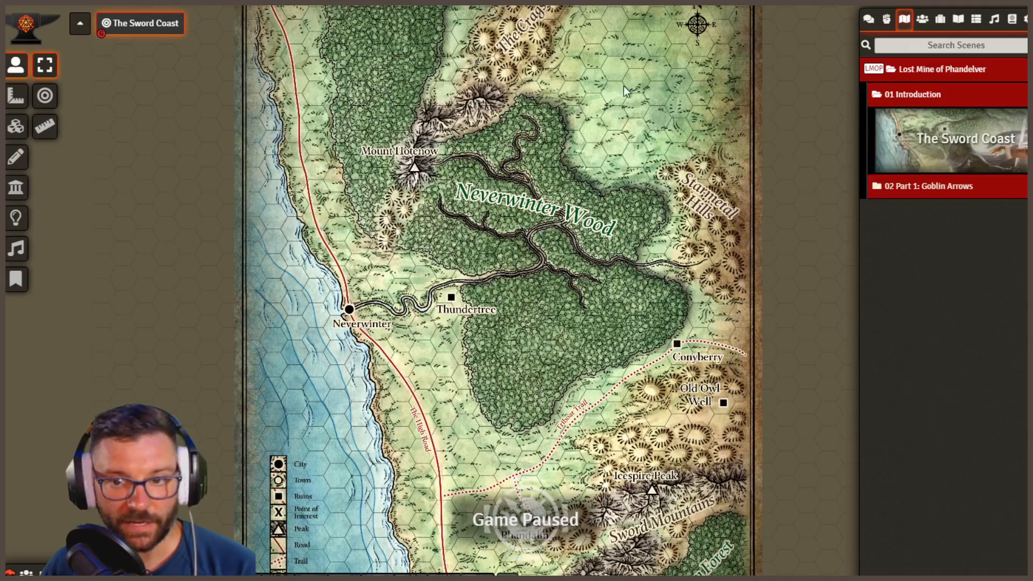
left_click(911, 96)
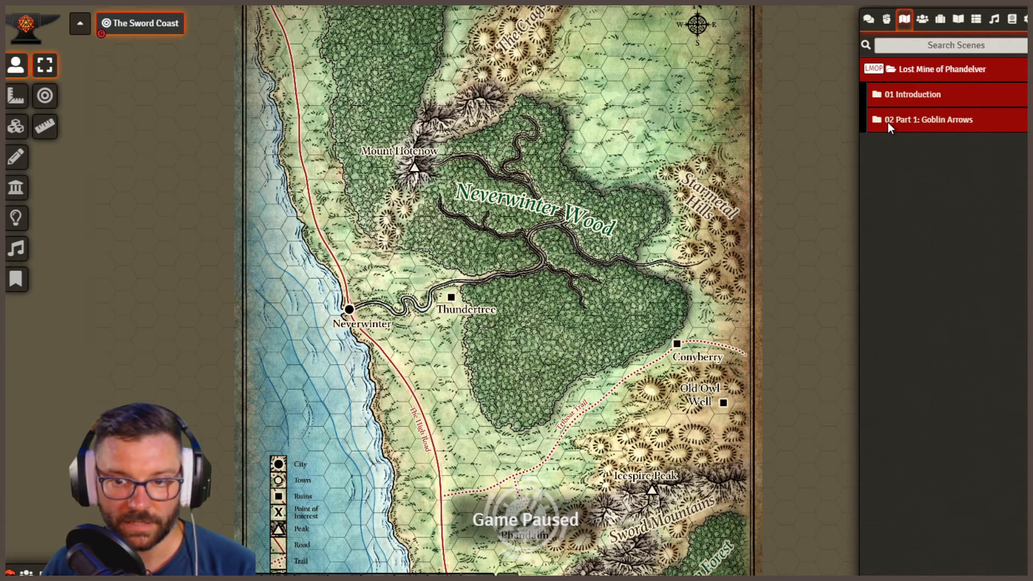
left_click(958, 124)
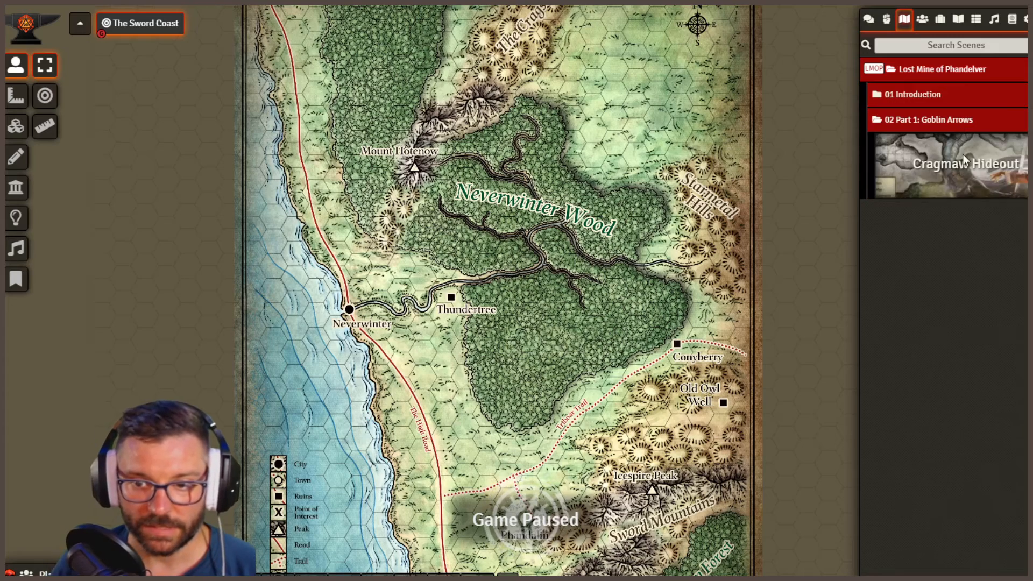
right_click(961, 150)
left_click(905, 207)
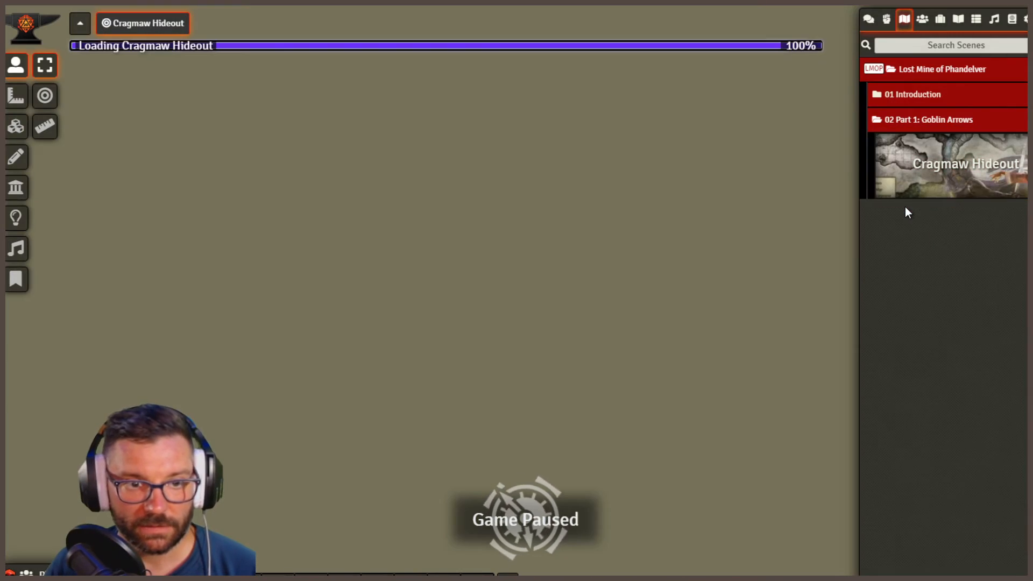
scroll(553, 292, "down", 6)
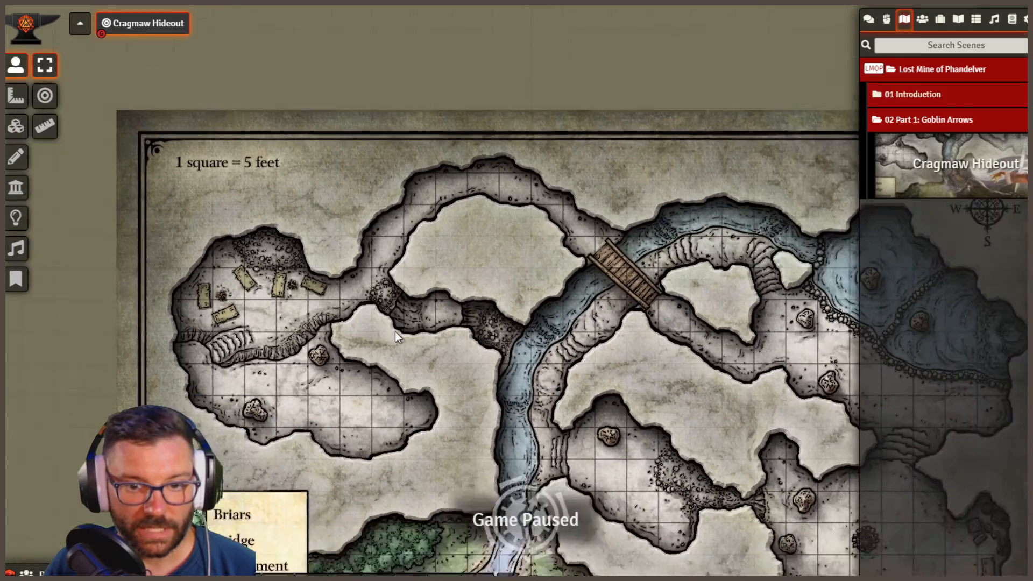
scroll(396, 334, "down", 7)
left_click_drag(614, 444, 565, 394)
scroll(535, 399, "up", 6)
scroll(535, 400, "up", 1)
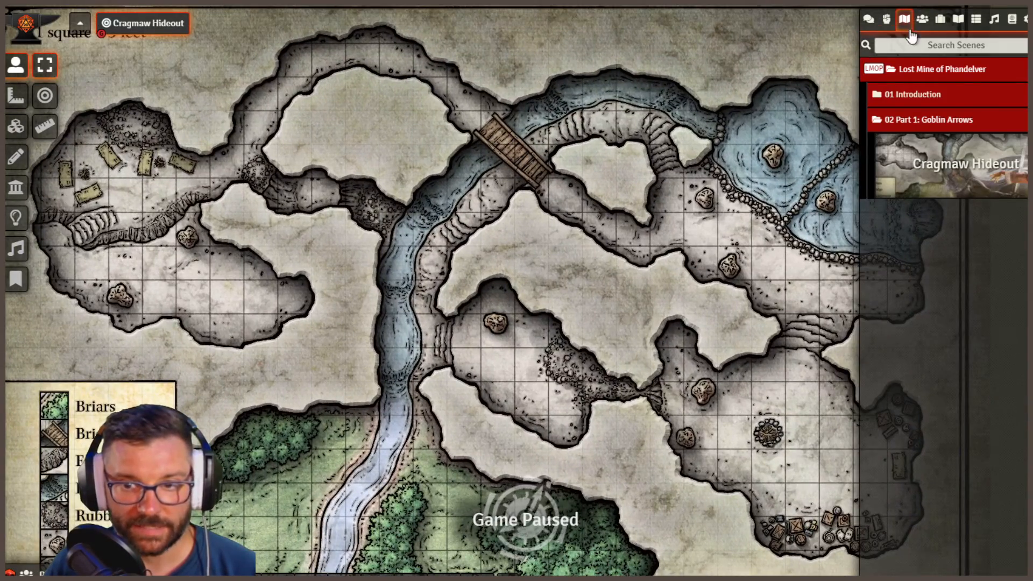
- Place the imported player character's token in the cave chamber beside the pools, check its line of sight, and deselect it
left_click(923, 20)
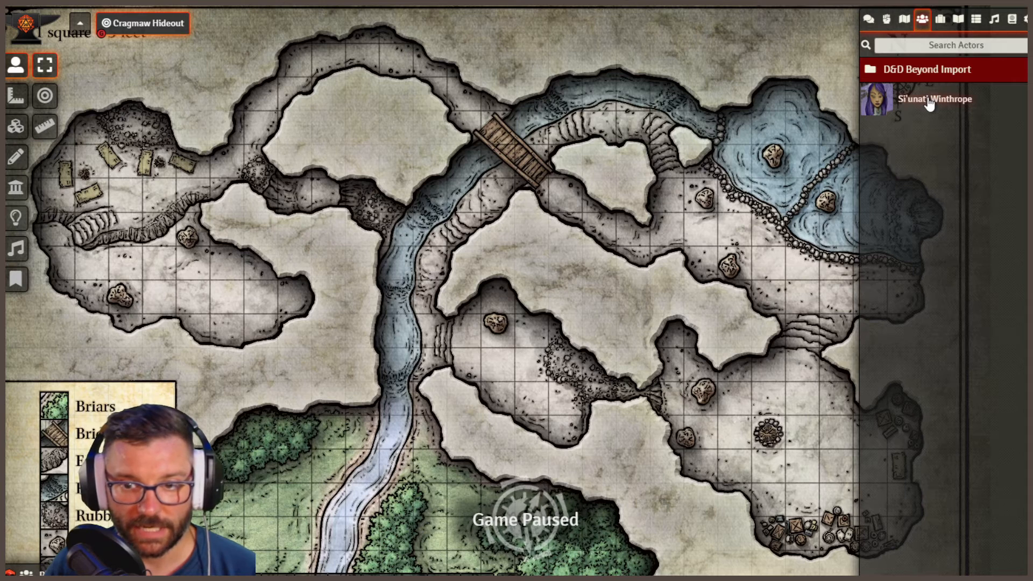
left_click_drag(567, 207, 786, 269)
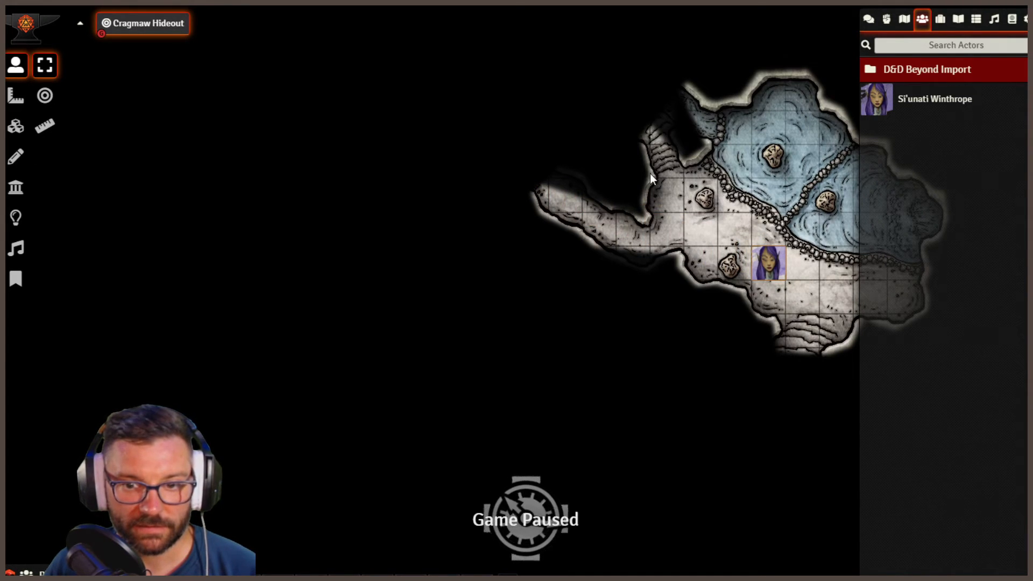
left_click(687, 353)
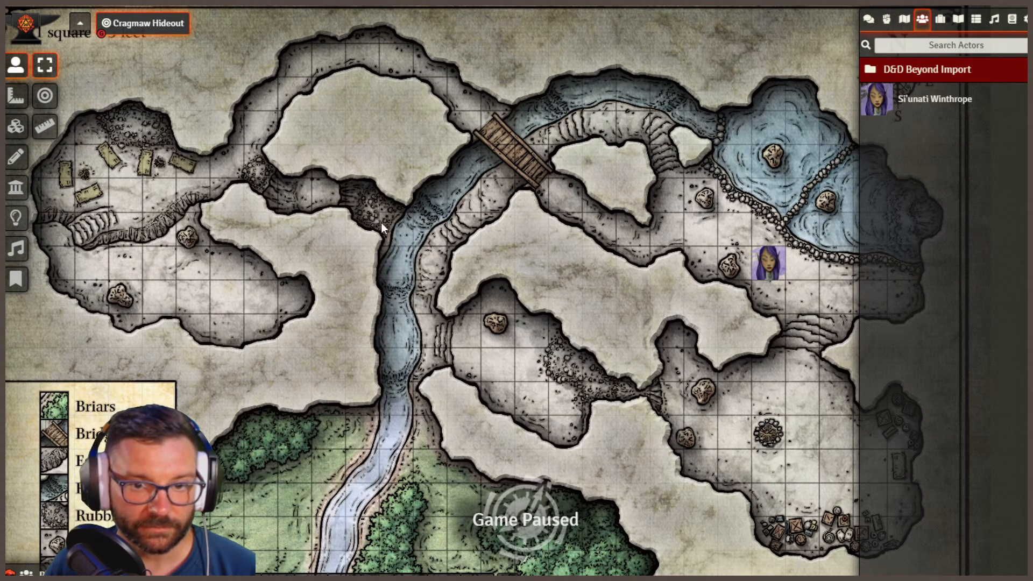
- Look through the Cragmaw Hideout scene's tile, drawing, wall and lighting layers, and return to the token layer
left_click(16, 126)
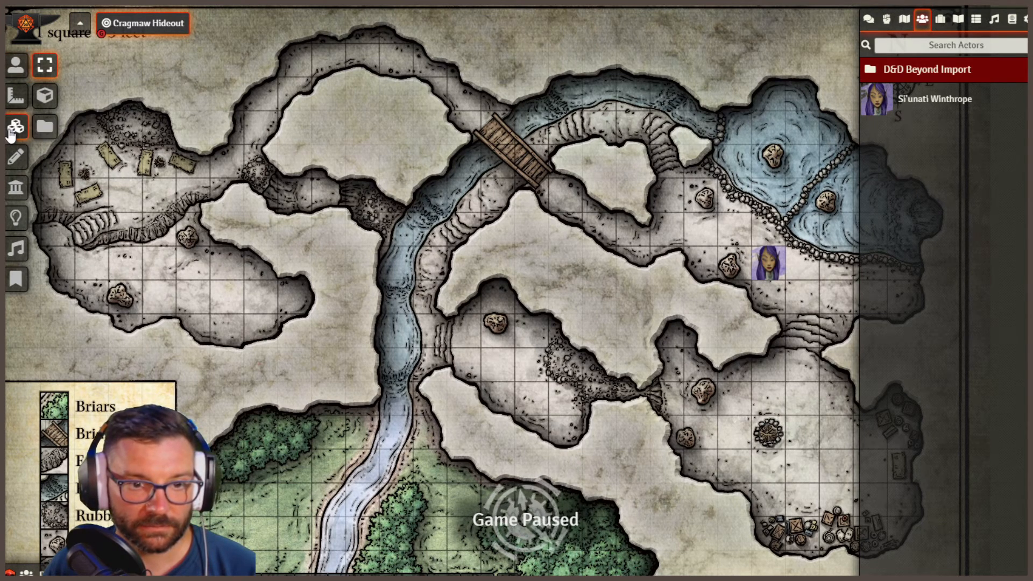
left_click(17, 157)
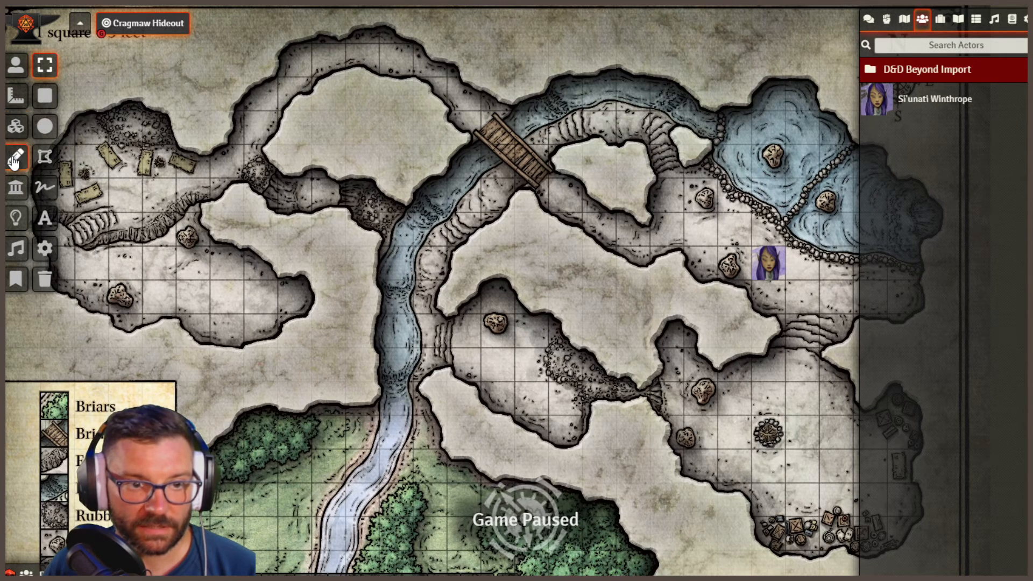
left_click(17, 190)
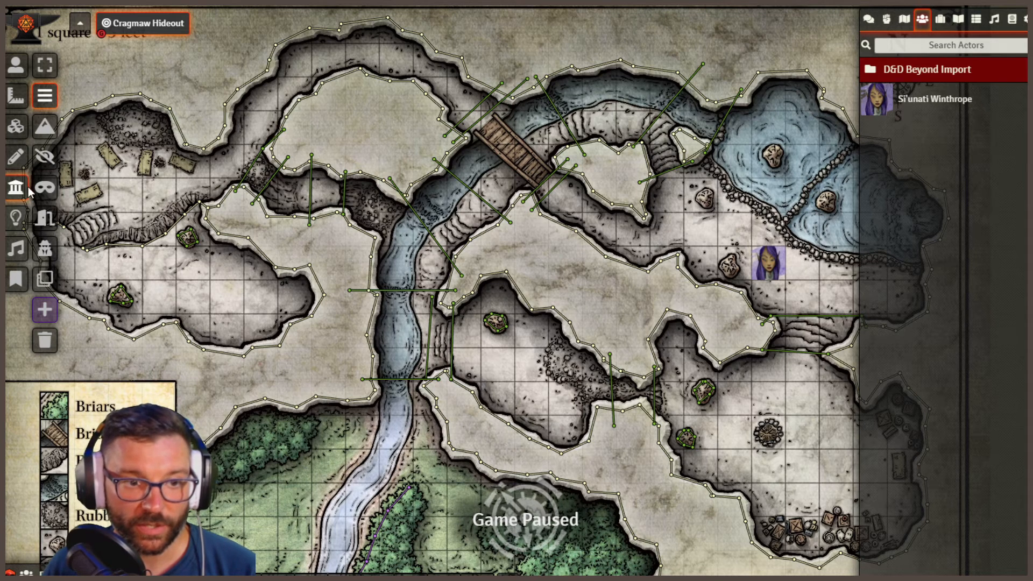
left_click(15, 220)
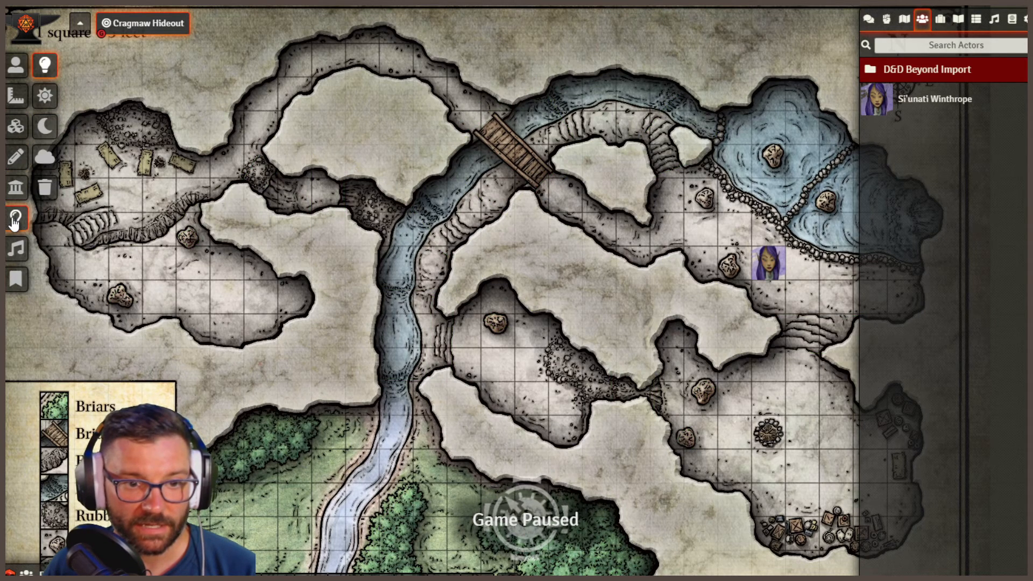
left_click(15, 187)
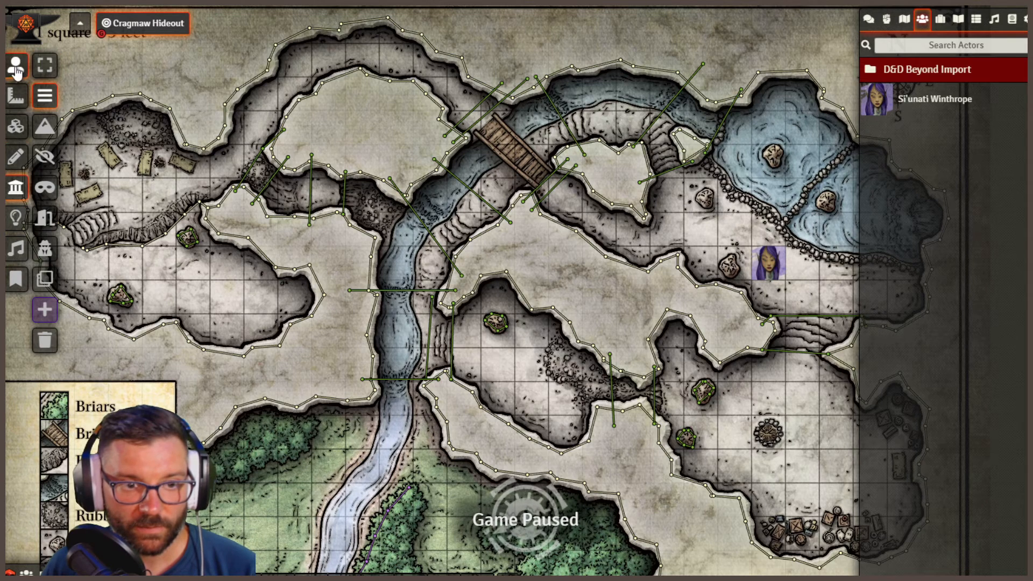
left_click(16, 65)
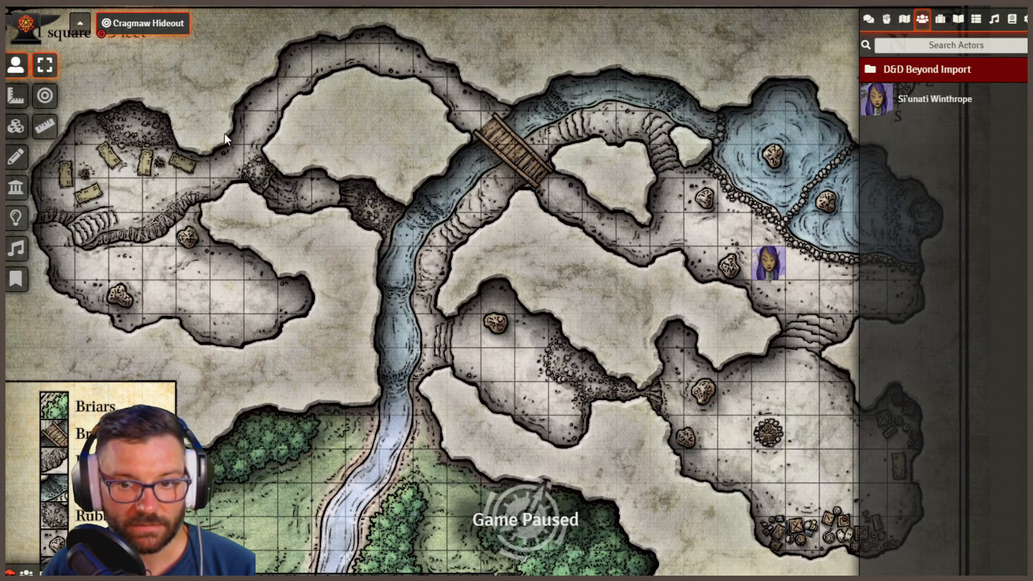
- Show the scene list, switch to D&D Beyond, and return to the Lost Mine of Phandelver contents page
left_click(905, 19)
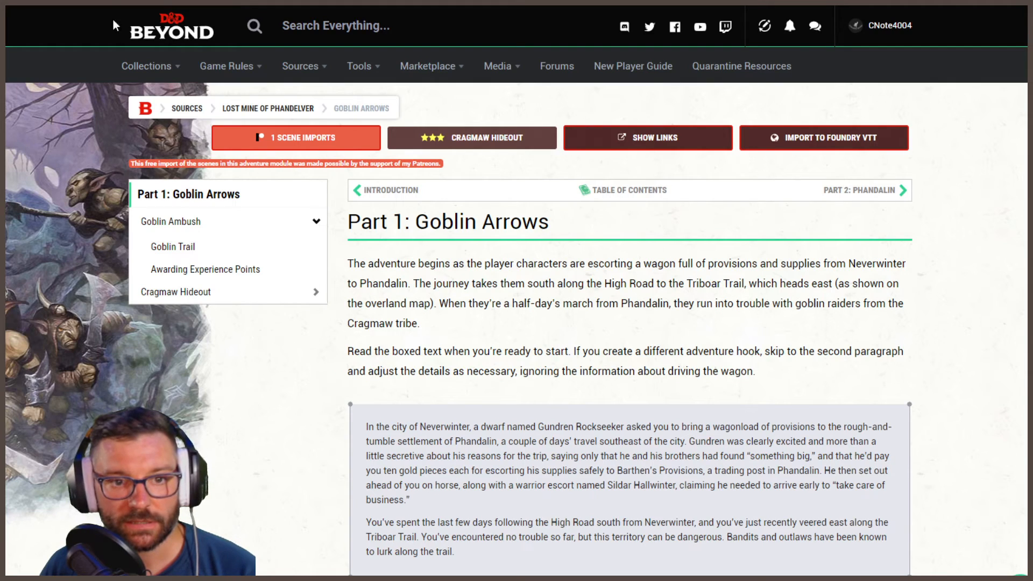
key("alt+Left")
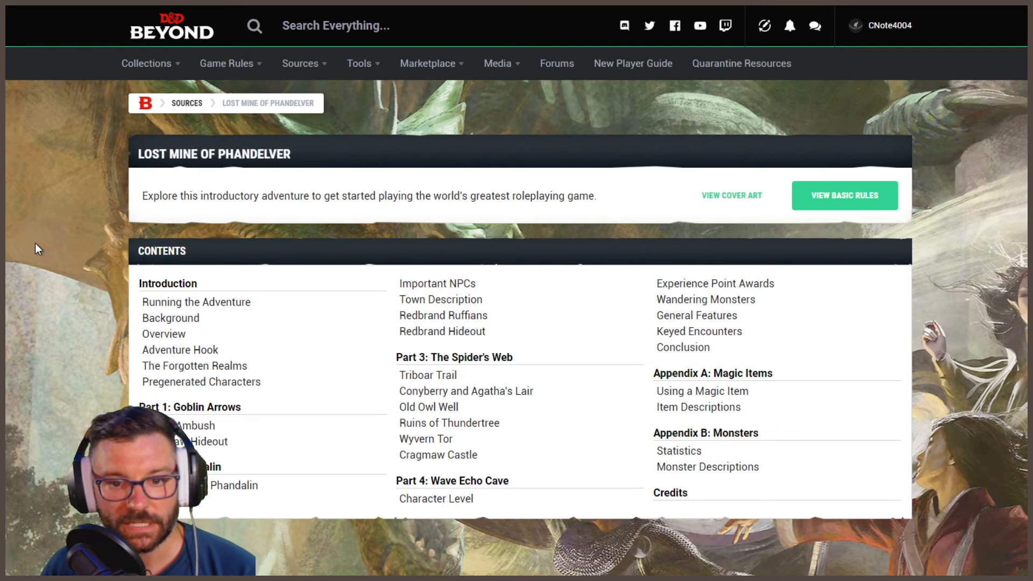